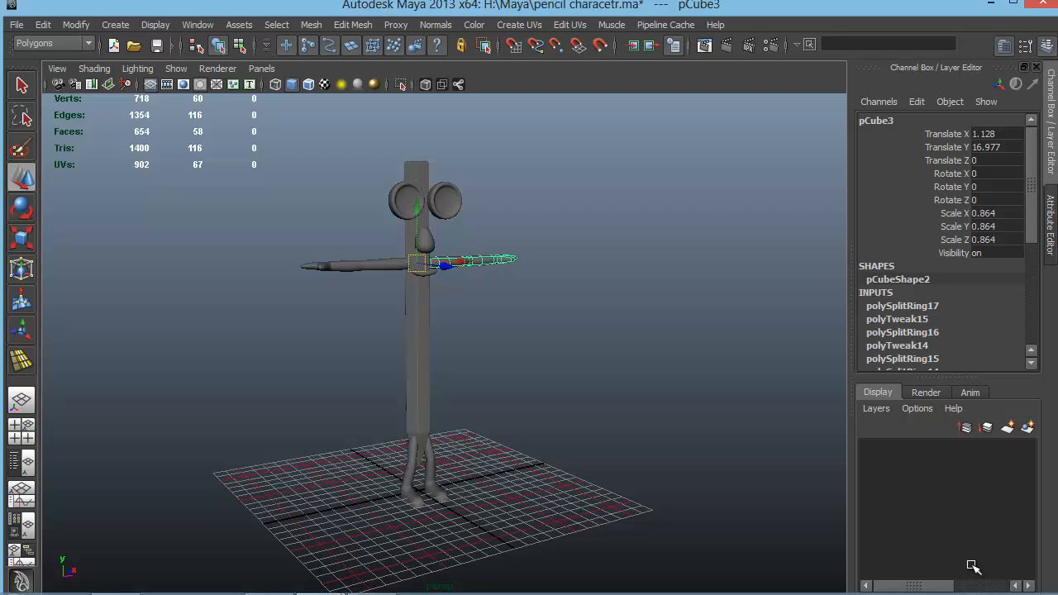
Step back through the previous selections to examine the pencil character's leg, arm and nose meshes from several angles
key(ctrl+z)
key(ctrl+z)
key(ctrl+z)
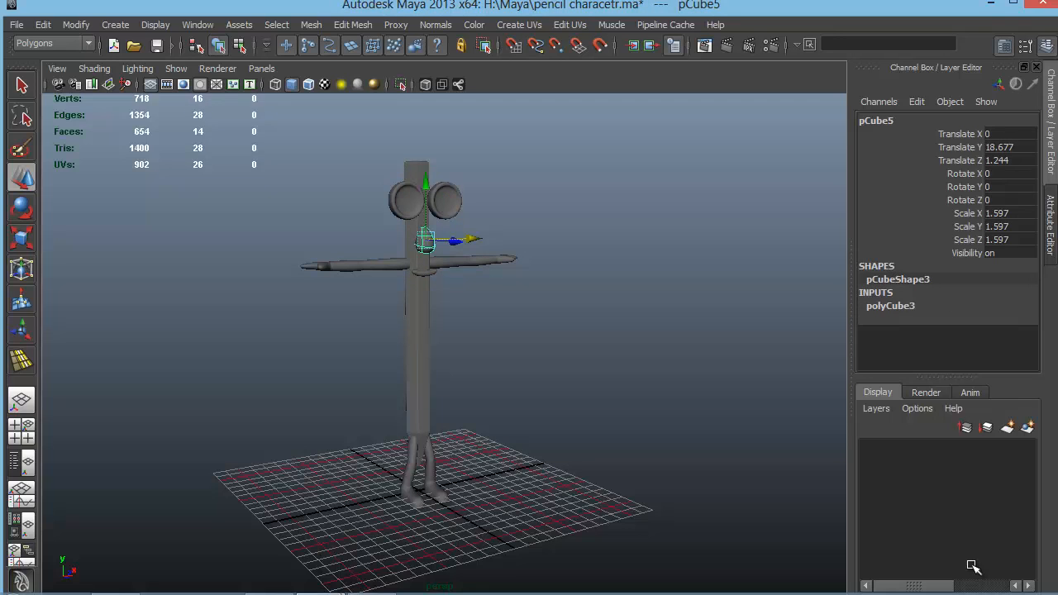
key(ctrl+z)
key(Right)
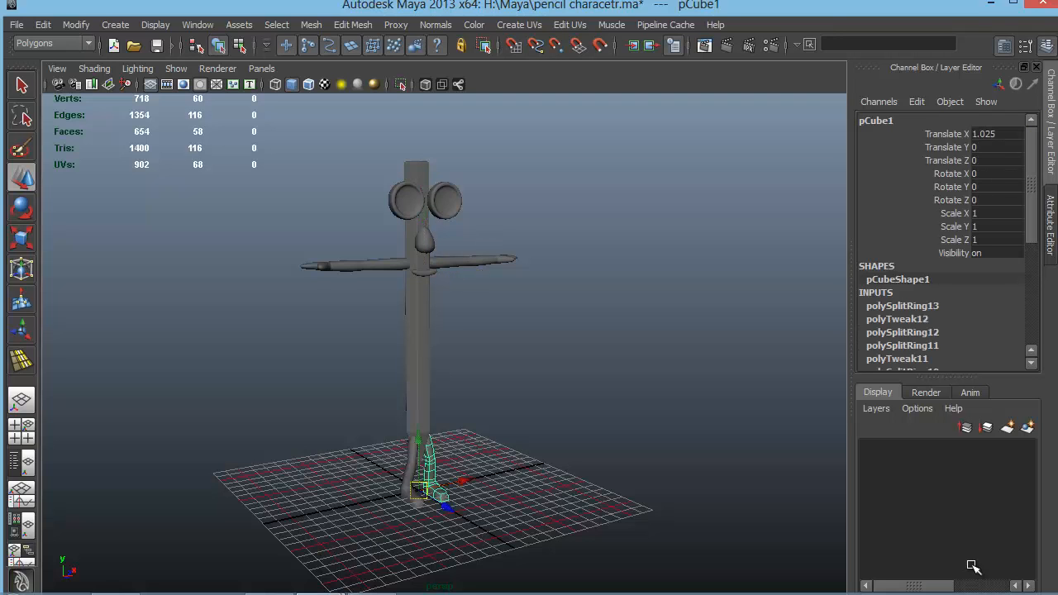
alt+middle_drag(972, 567, 972, 566)
alt+drag(972, 565, 973, 567)
key(Right)
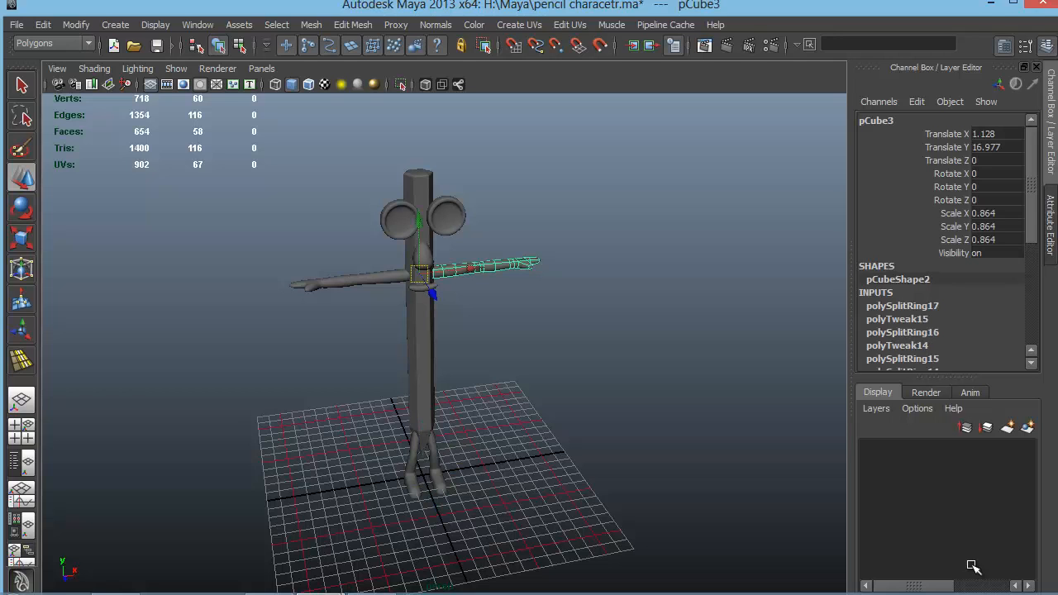
alt+drag(972, 566, 972, 566)
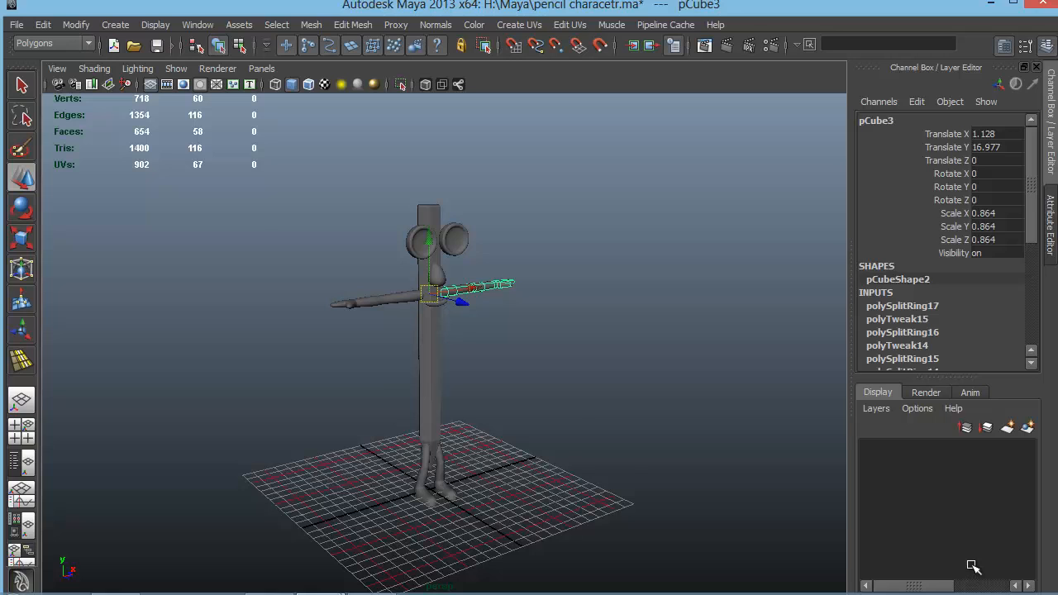
Select all parts of the character, delete their construction history and center their pivots
drag(257, 178, 631, 546)
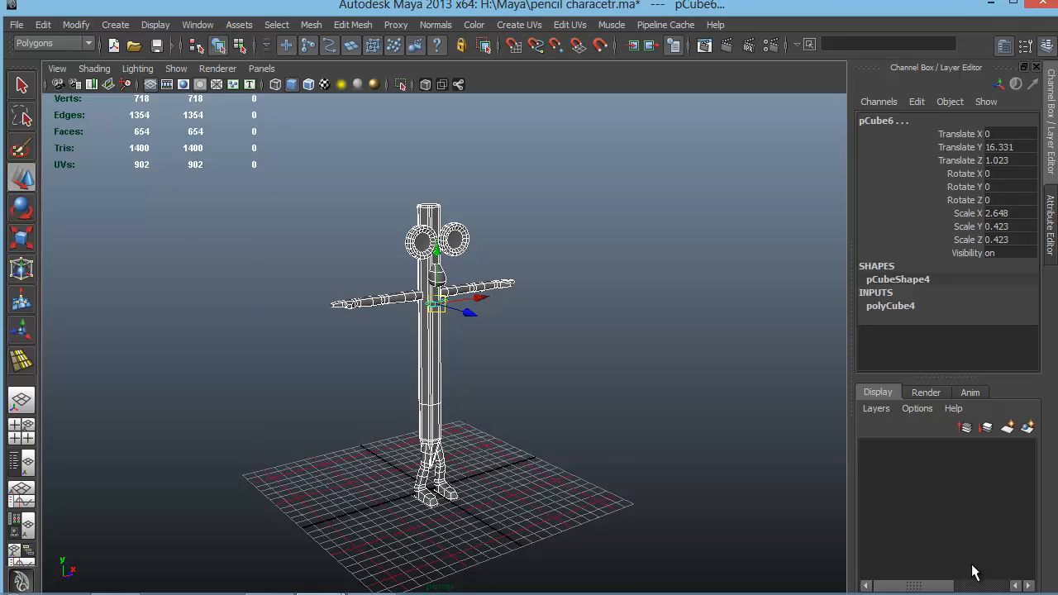
click(43, 24)
mouse_move(116, 195)
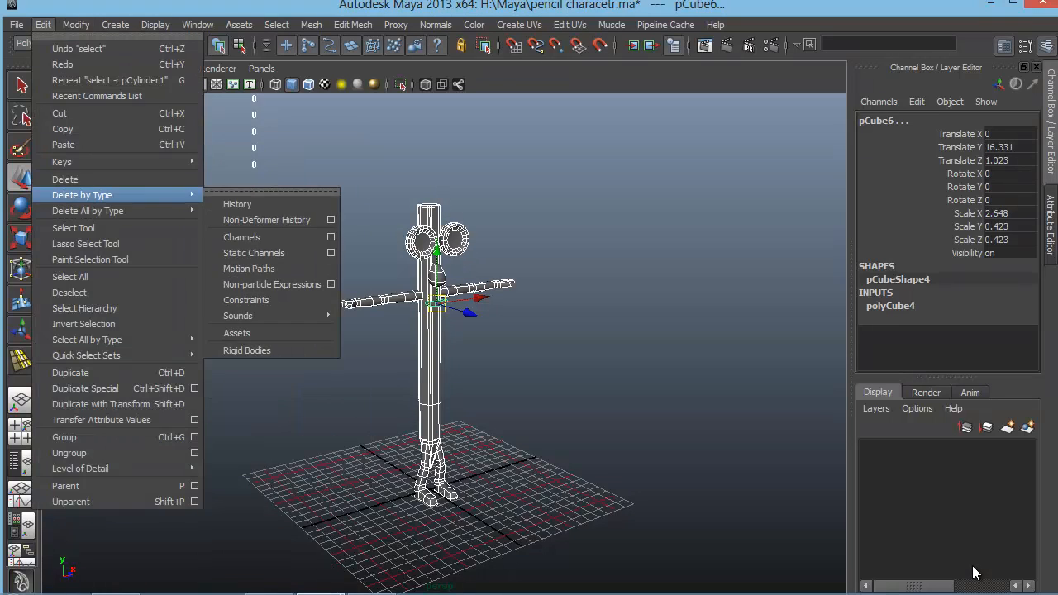
click(237, 204)
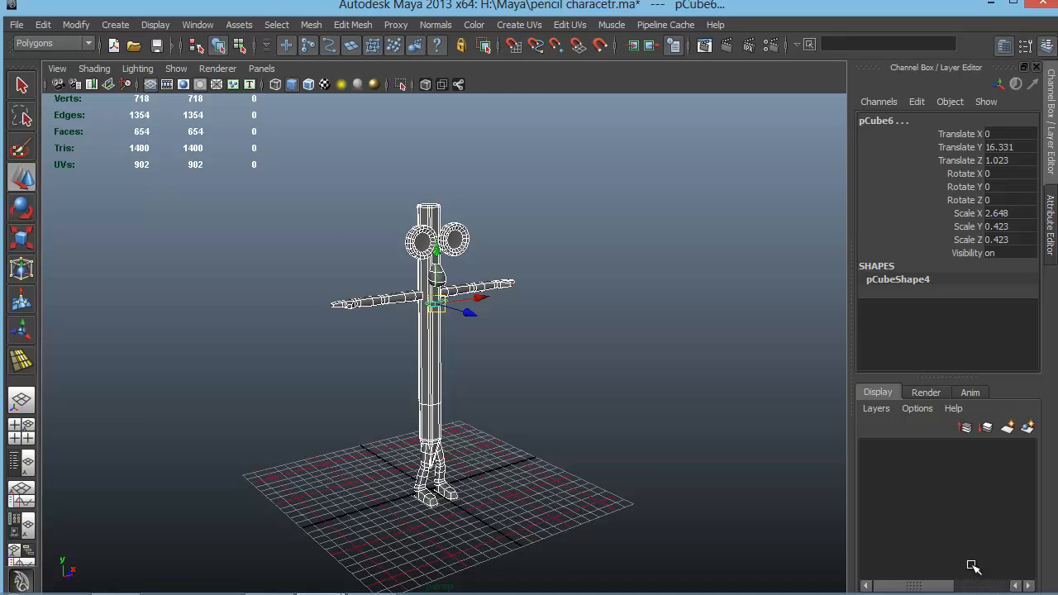
click(76, 24)
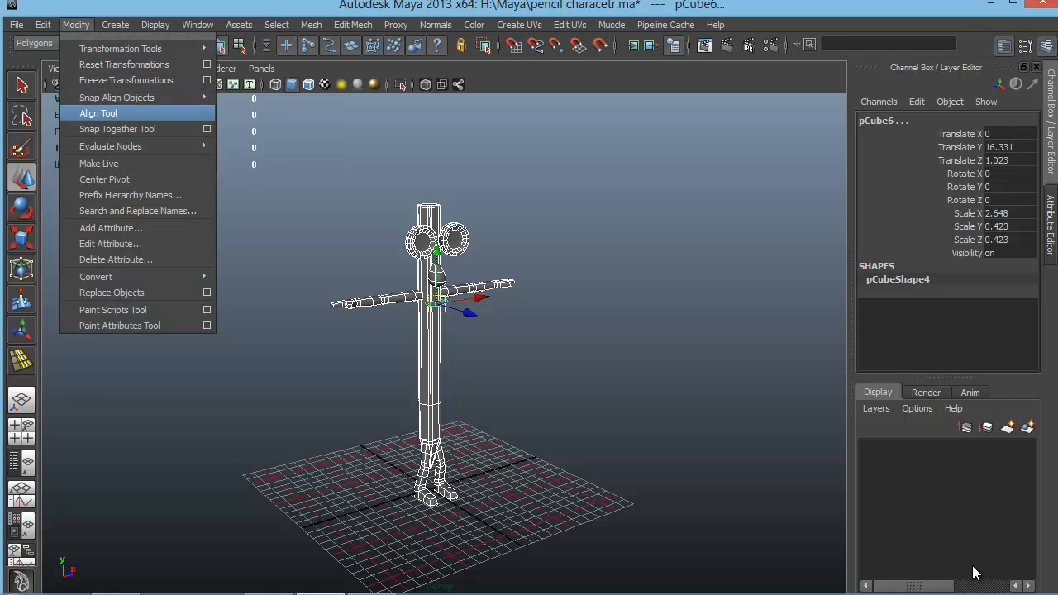
click(105, 180)
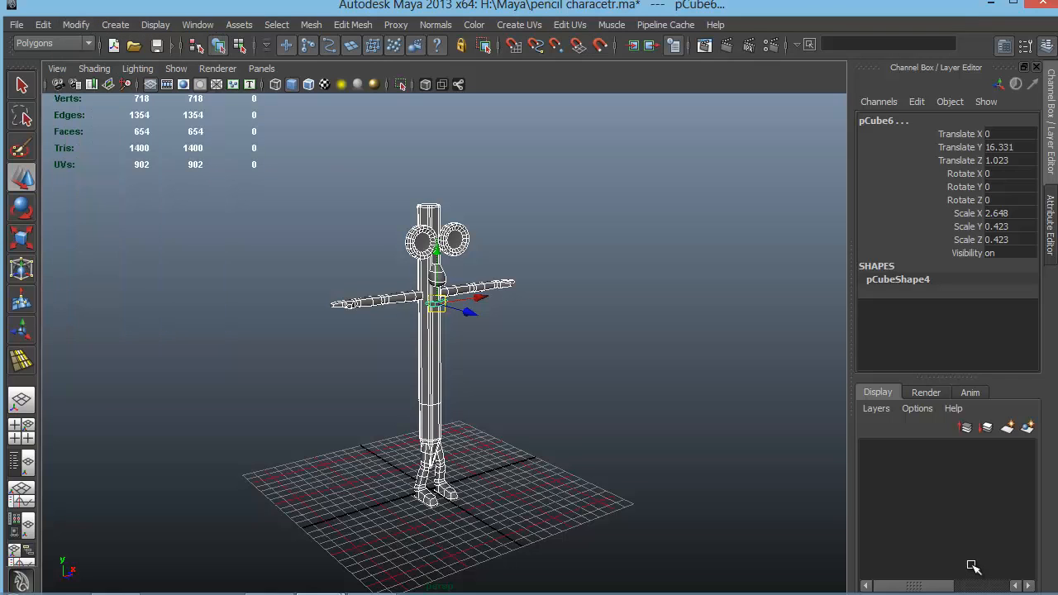
Check the pivot positions of the arm, both eyes, the nose and the mouth, leaving nothing selected
click(348, 355)
click(372, 300)
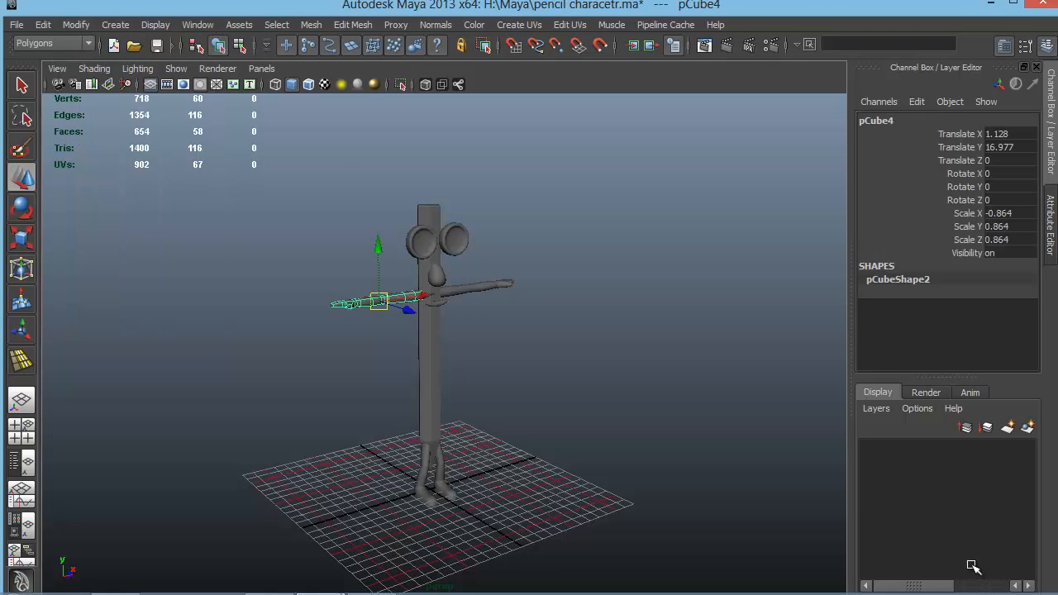
click(420, 241)
click(454, 240)
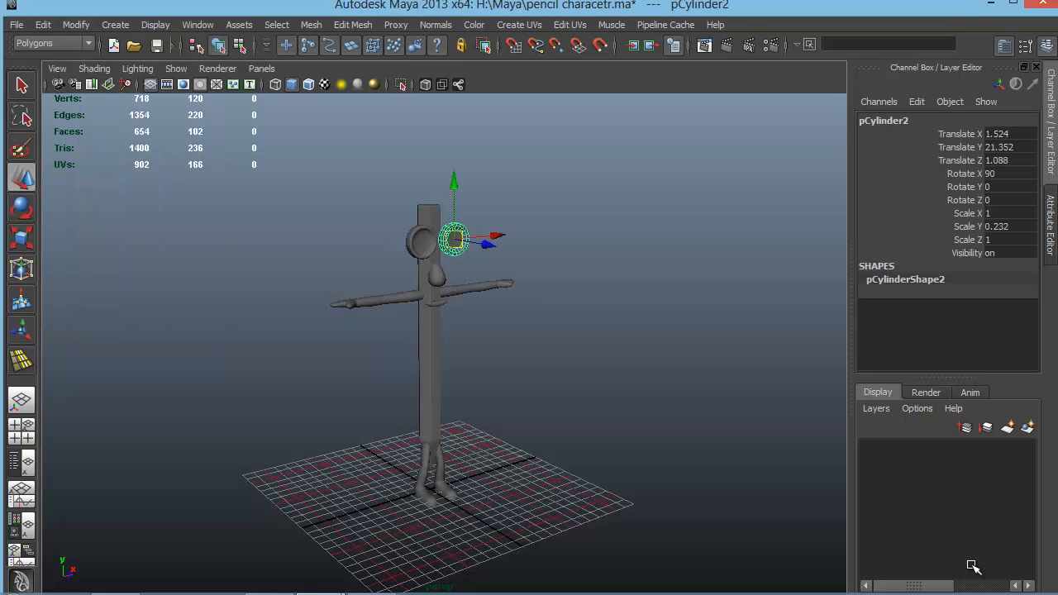
click(437, 276)
click(436, 303)
click(537, 356)
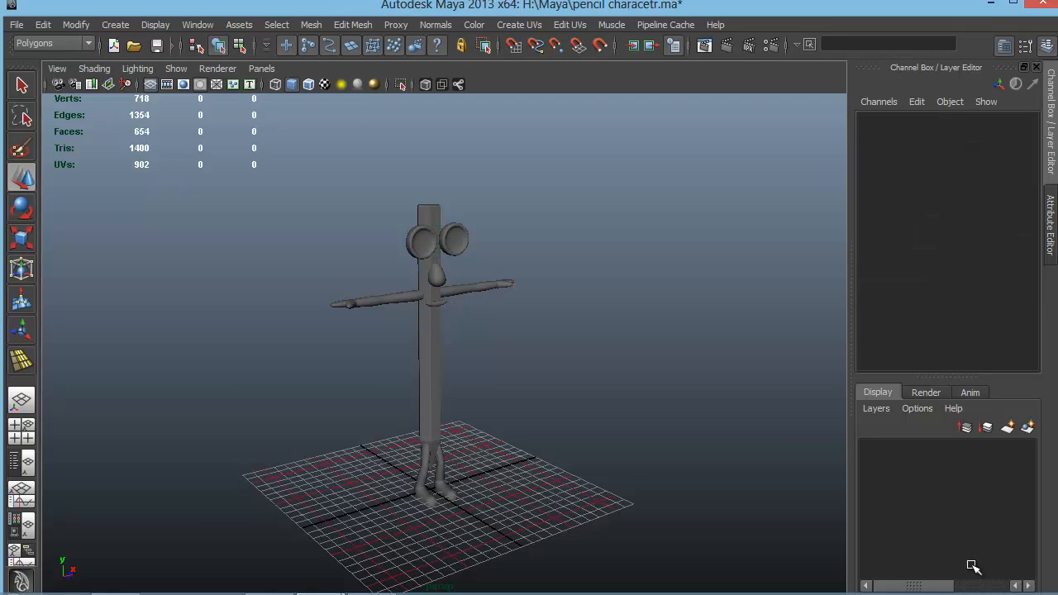
Turn off the smooth mesh preview for the whole character and check the low-poly shape from several angles
alt+middle_drag(537, 356, 545, 336)
alt+right_drag(545, 335, 521, 335)
alt+middle_drag(521, 335, 521, 338)
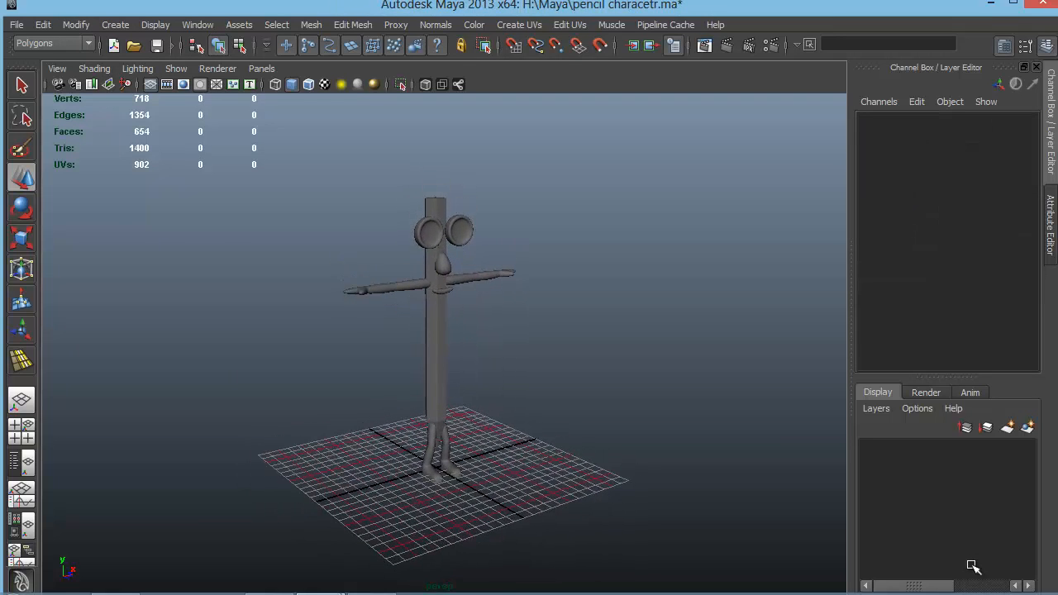
mouse_move(334, 199)
mouse_down()
mouse_move(615, 478)
mouse_move(697, 445)
mouse_up()
click(615, 478)
alt+middle_drag(698, 445, 669, 443)
alt+right_drag(668, 444, 744, 443)
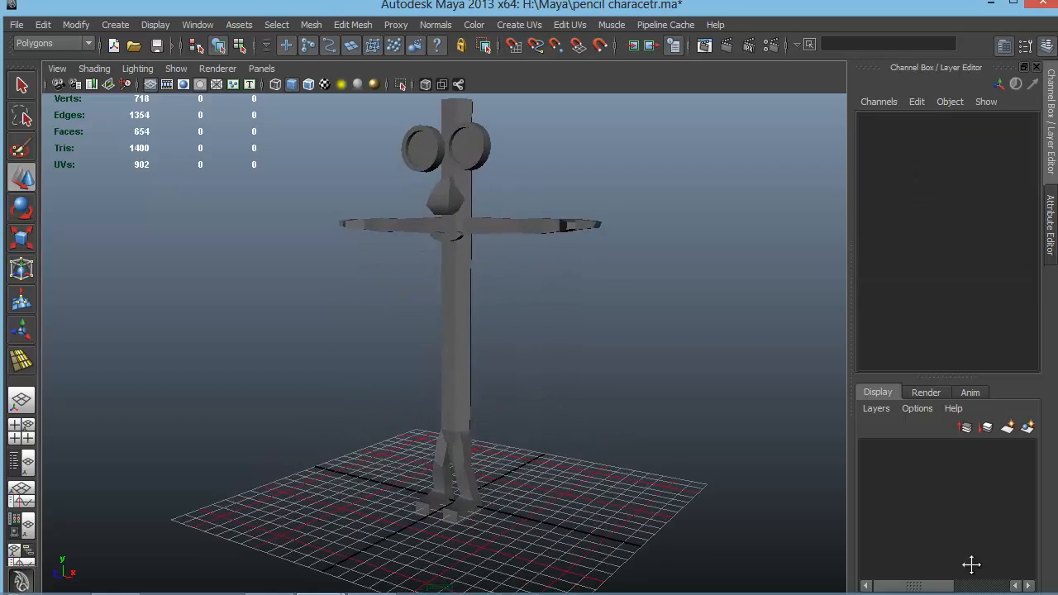
alt+middle_drag(744, 443, 695, 422)
alt+drag(694, 423, 831, 422)
alt+middle_drag(831, 423, 843, 428)
mouse_move(971, 564)
alt+mouse_down()
mouse_move(907, 567)
mouse_move(974, 567)
alt+mouse_up()
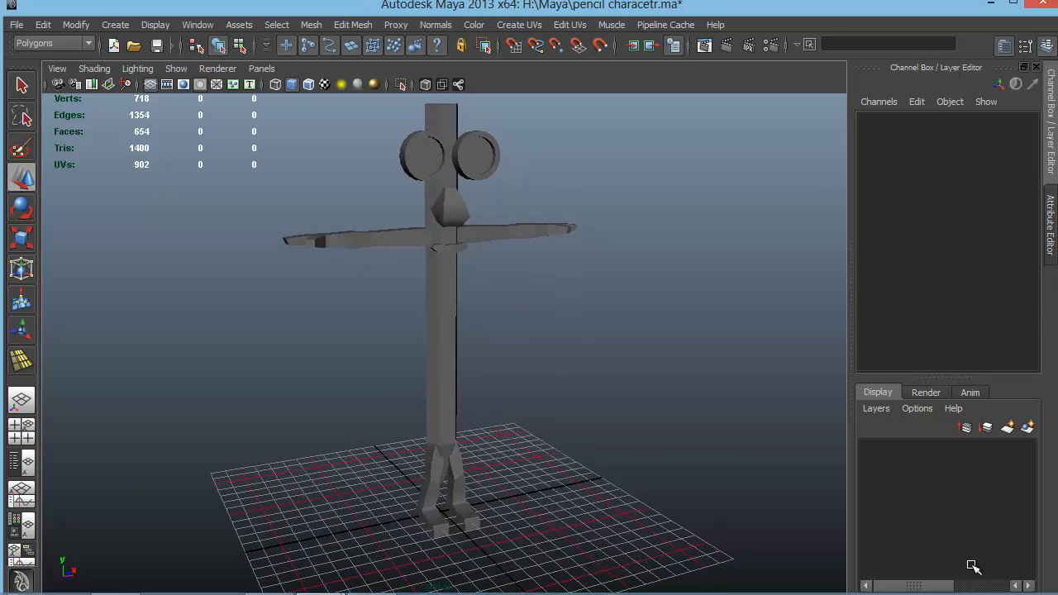
key(ctrl+z)
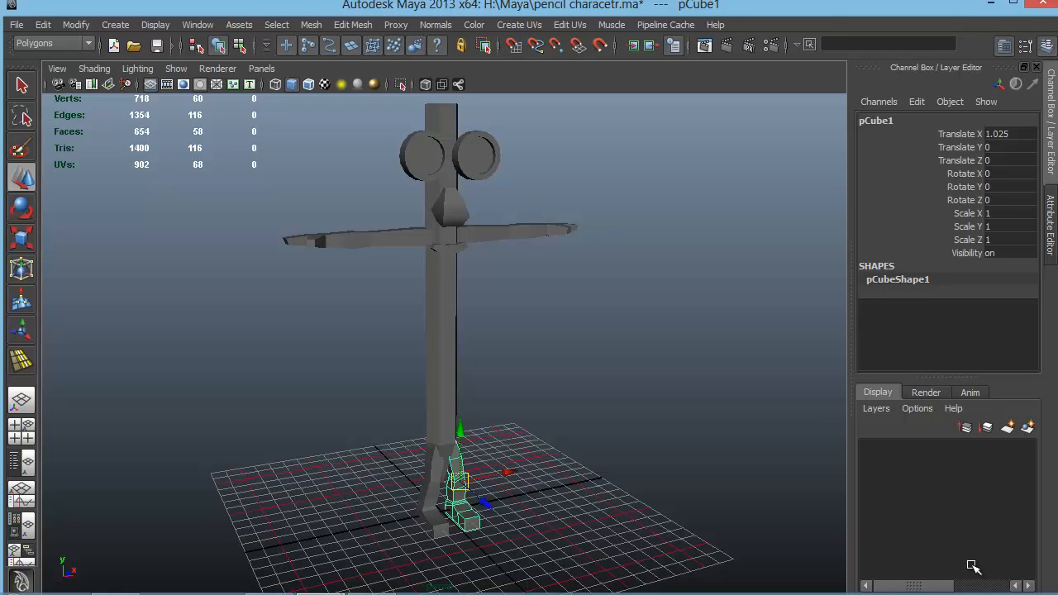
Open the Hypershade and create a new Blinn material
click(197, 24)
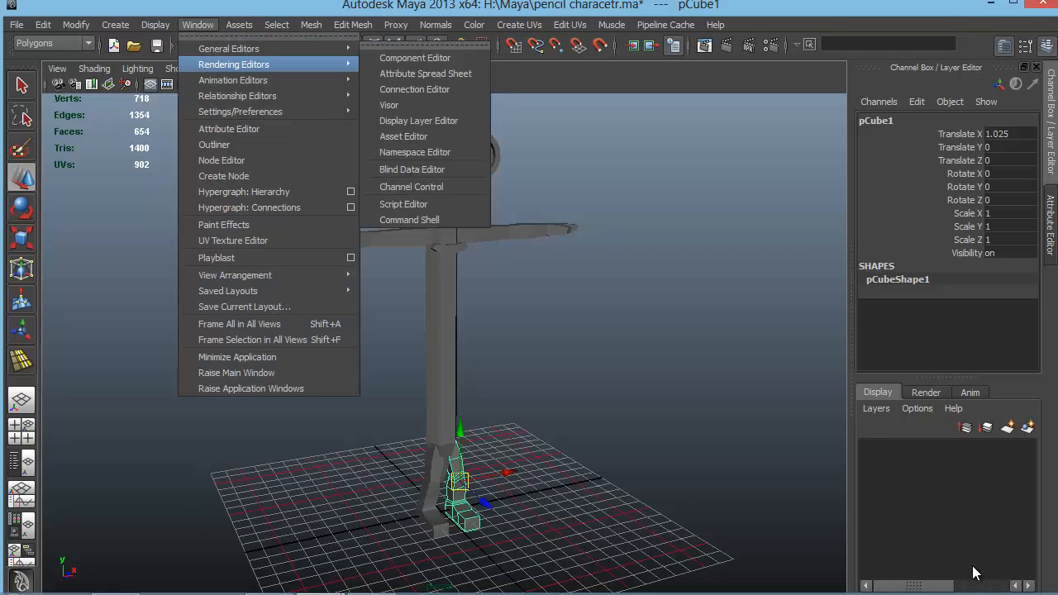
mouse_move(233, 63)
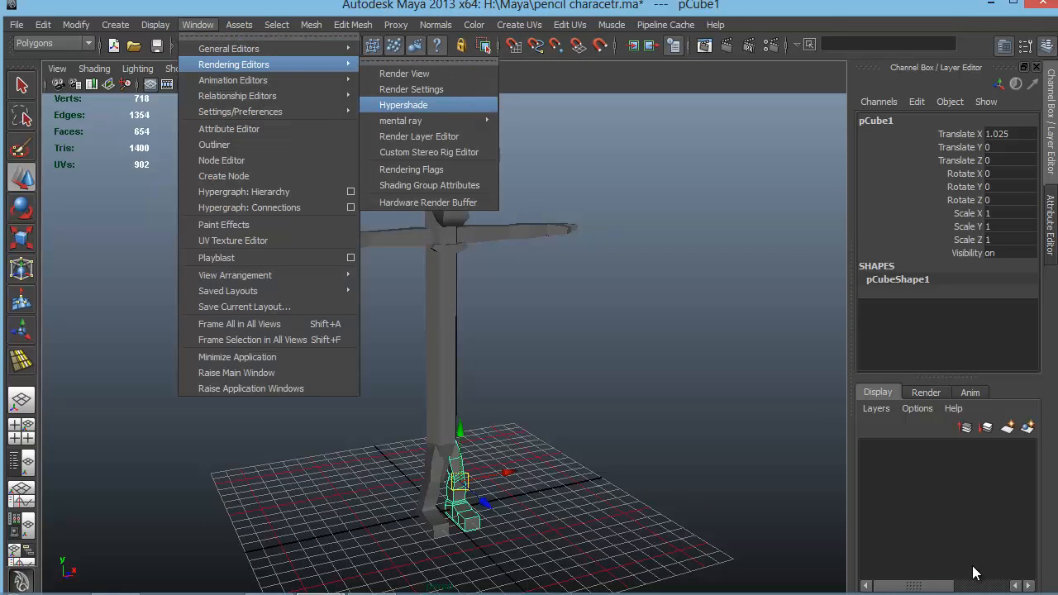
click(403, 105)
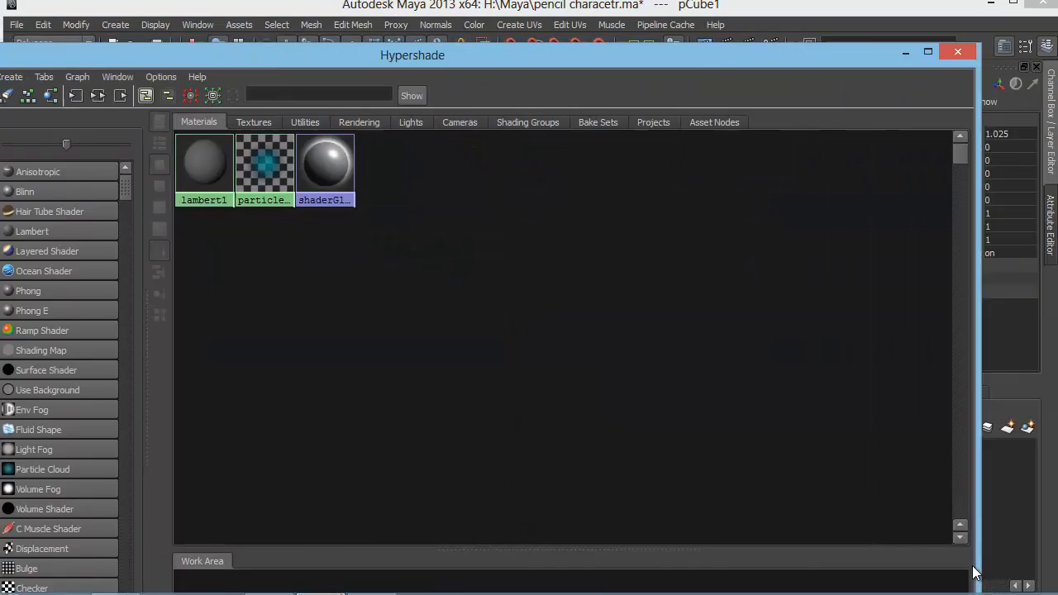
drag(412, 54, 549, 47)
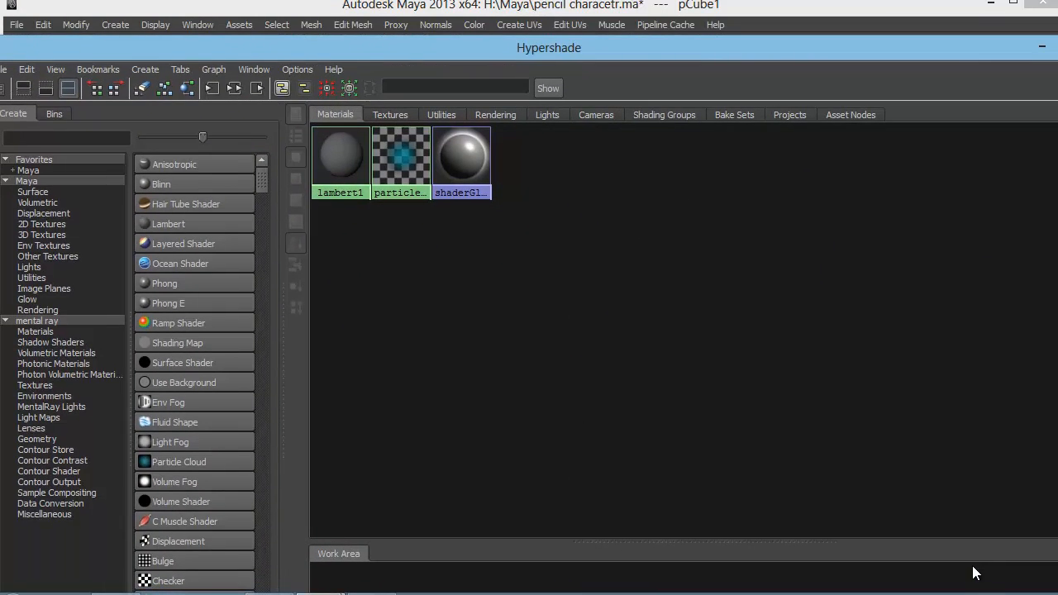
click(162, 183)
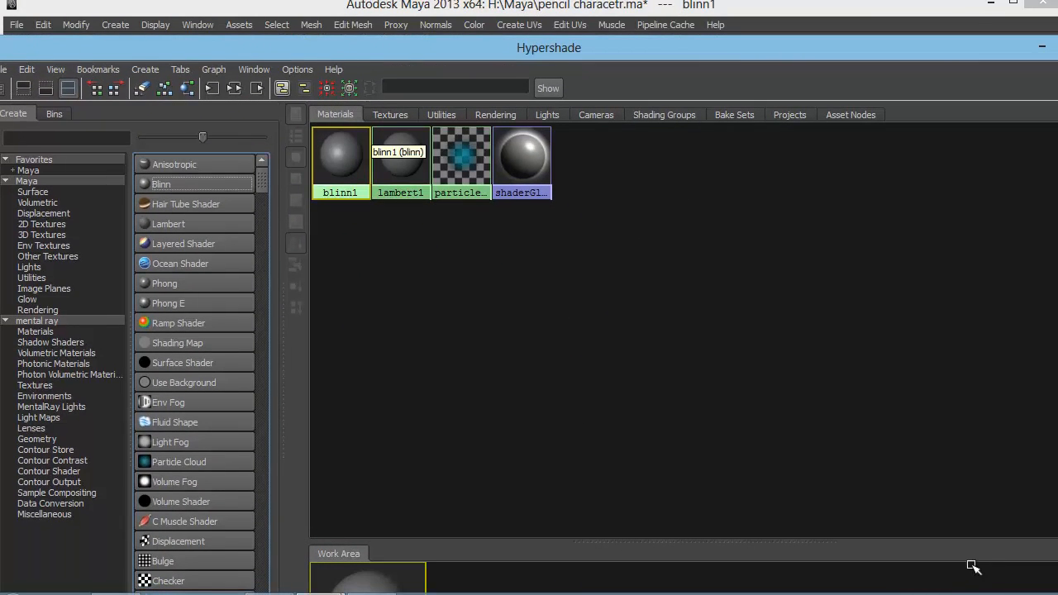
Rename the Blinn material as legs and set its color to dark green with H 119, S 0.820 and V 0.281
key(super+Right)
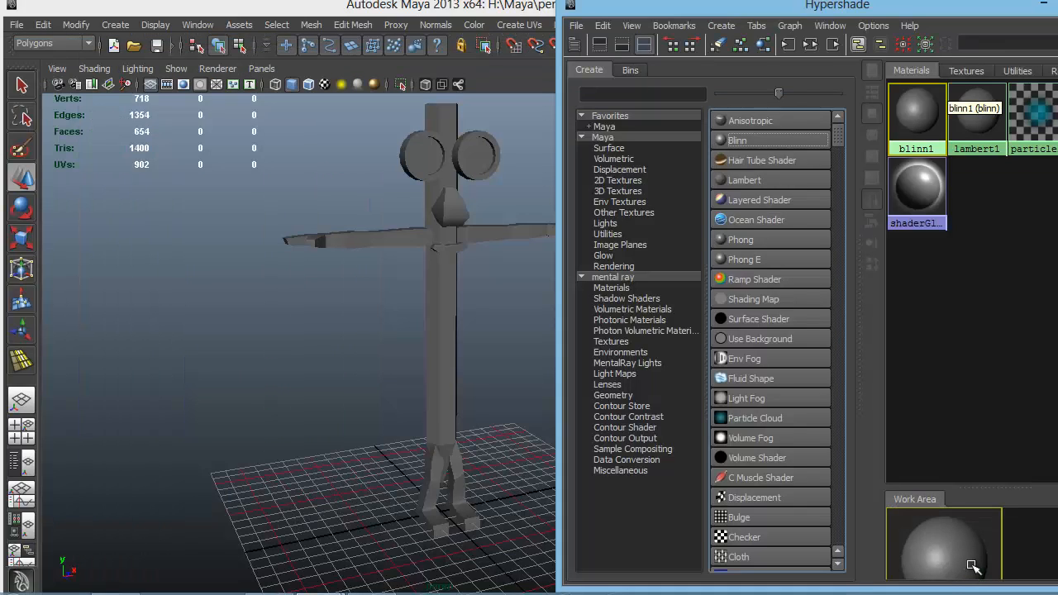
key(super+Left)
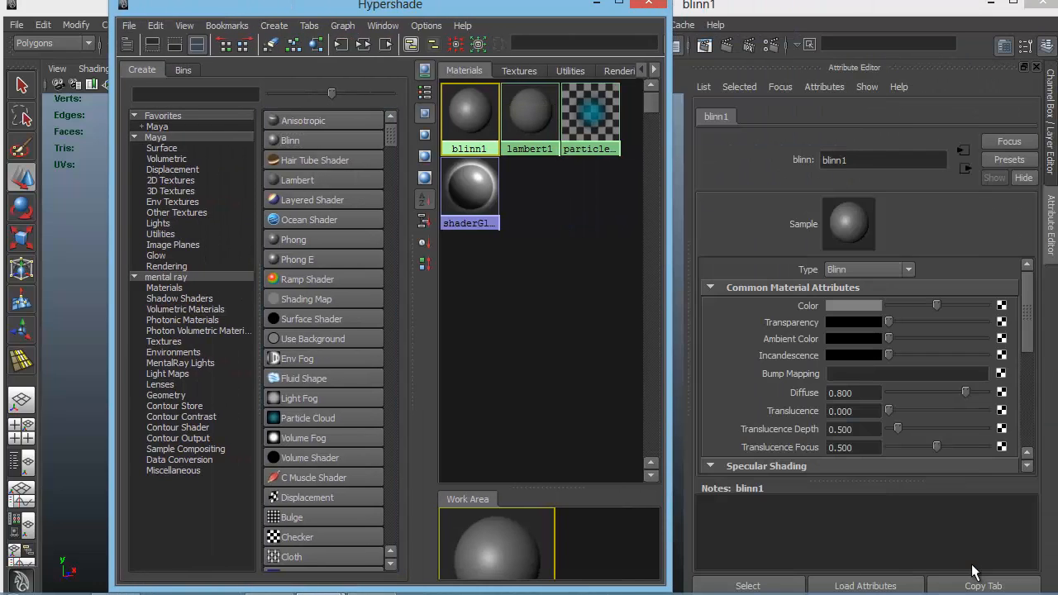
text(legs)
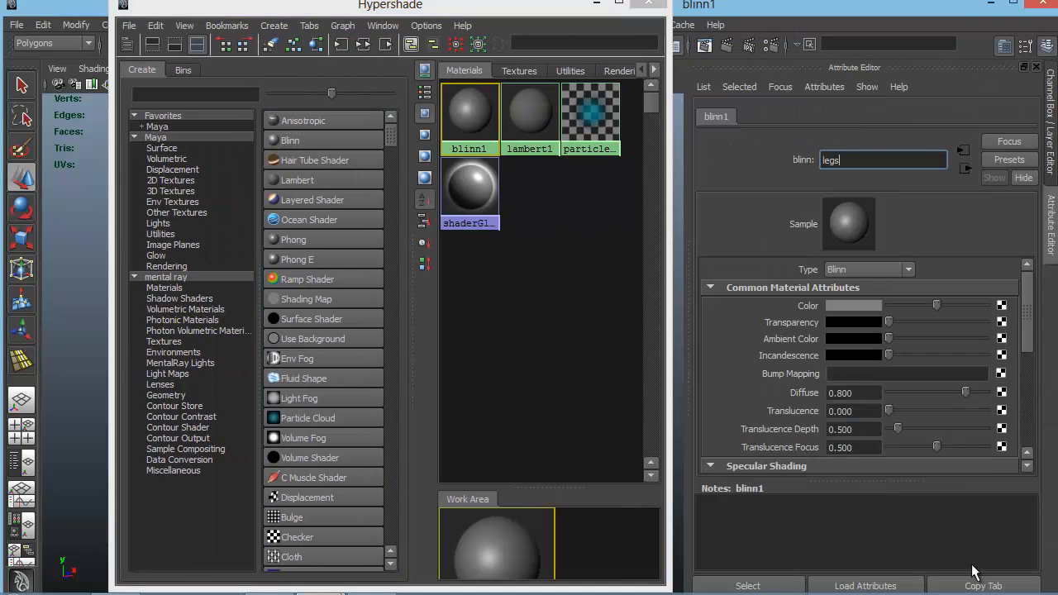
key(Return)
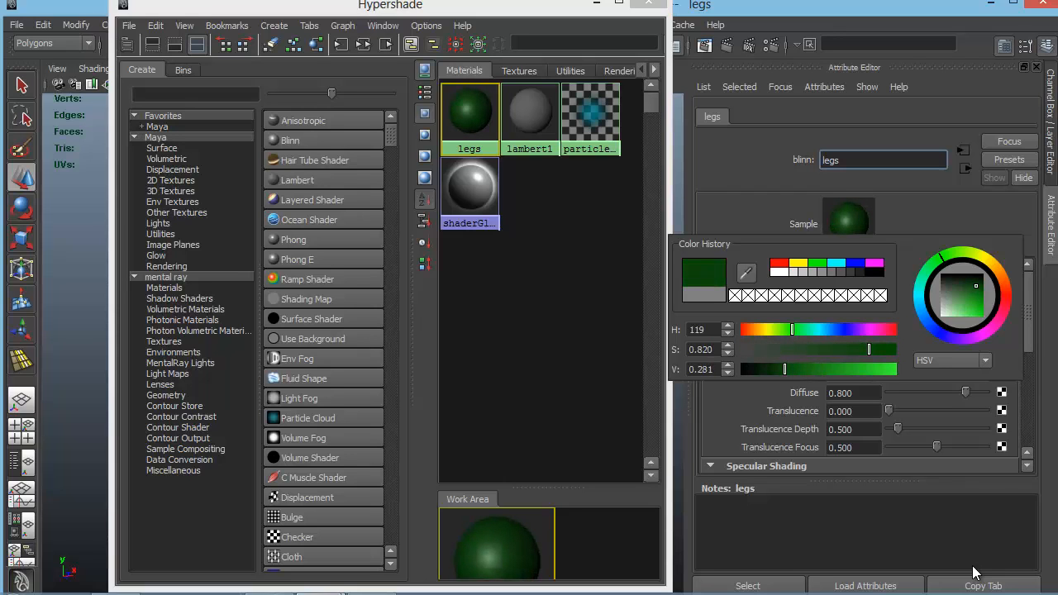
Place the Hypershade beside the character and assign the legs material to both legs
mouse_move(529, 5)
mouse_down()
mouse_move(536, 148)
mouse_move(608, 393)
mouse_move(298, 506)
mouse_move(309, 497)
mouse_up()
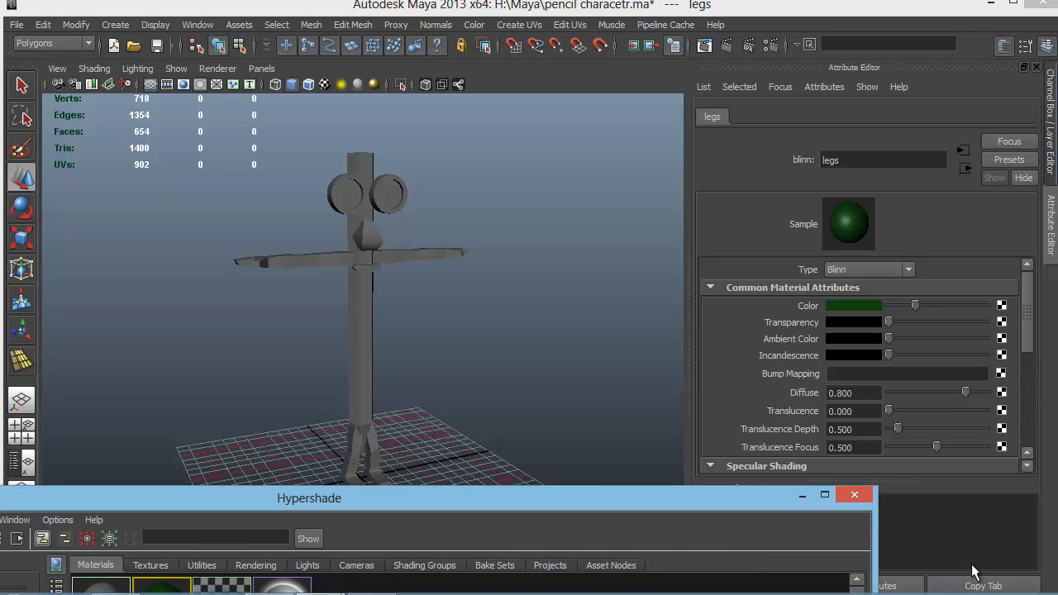
mouse_move(310, 498)
mouse_down()
mouse_move(694, 134)
mouse_move(1057, 139)
mouse_up()
middle_drag(992, 103, 354, 463)
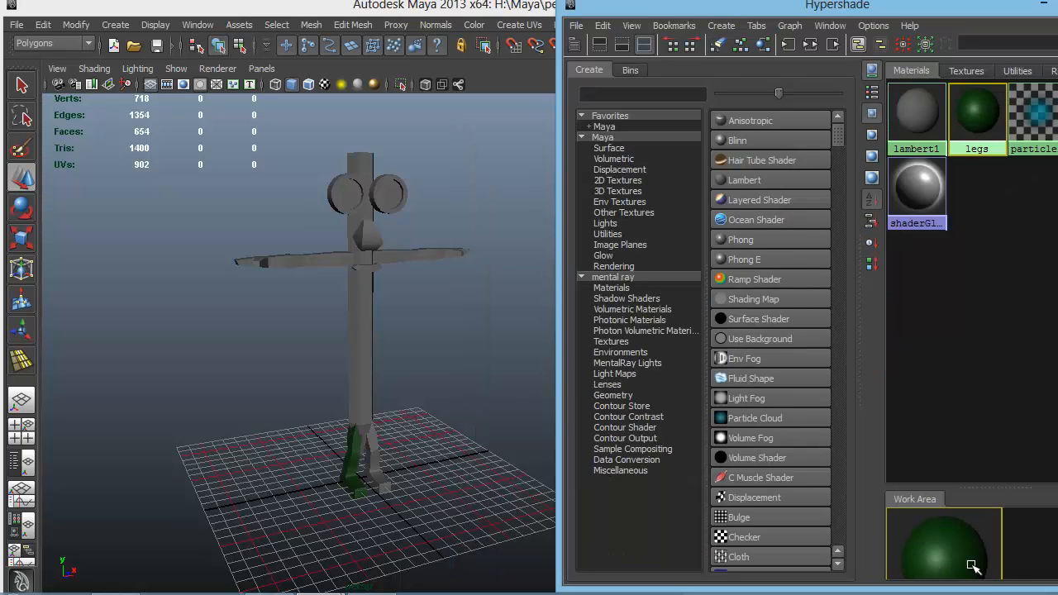
click(373, 463)
right_click(979, 120)
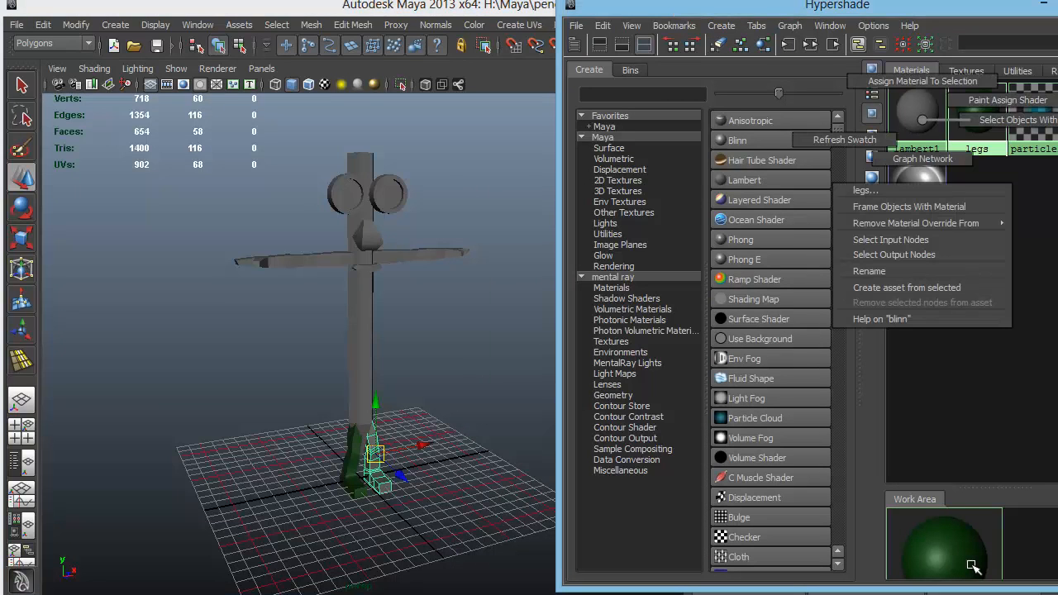
right_drag(978, 120, 921, 81)
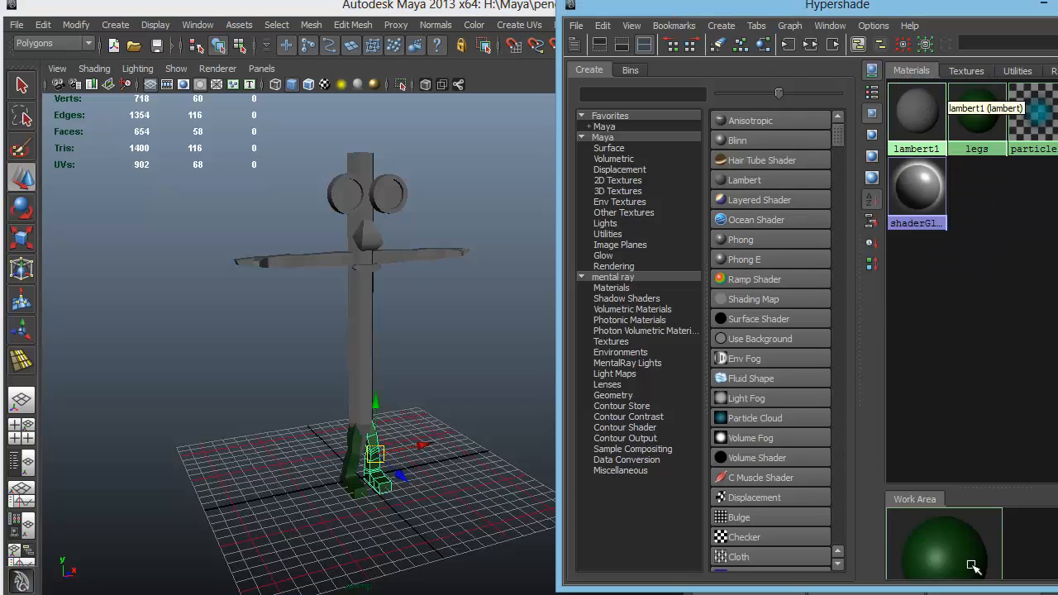
Examine the legs material on both legs from several angles around the character
mouse_move(348, 347)
alt+mouse_down()
mouse_move(455, 301)
mouse_move(364, 314)
alt+mouse_up()
alt+right_drag(363, 314, 430, 314)
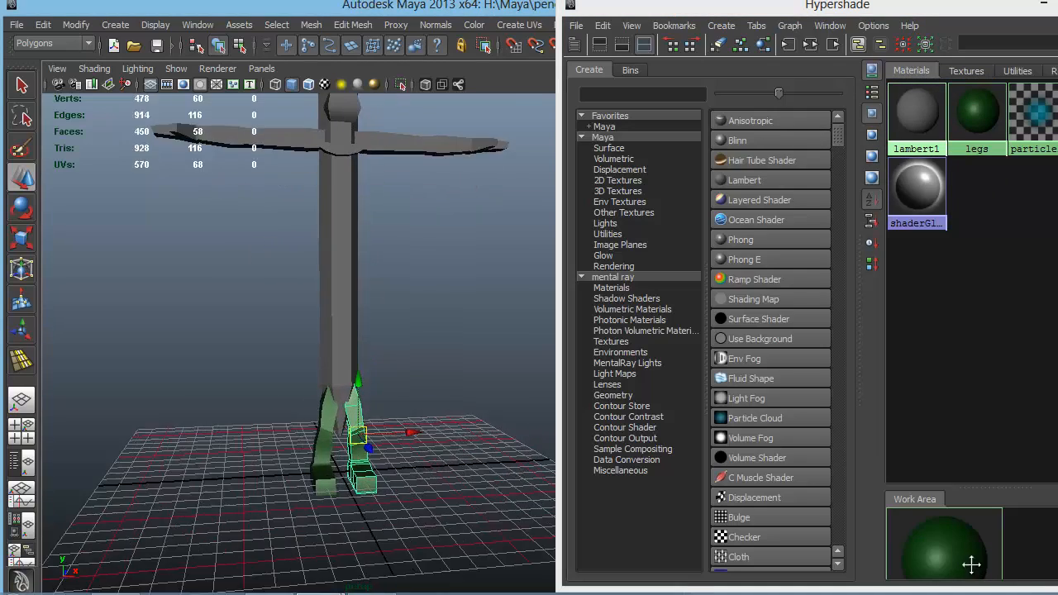
alt+middle_drag(347, 314, 347, 350)
alt+right_drag(348, 349, 339, 350)
alt+drag(339, 348, 430, 339)
alt+middle_drag(430, 339, 430, 331)
alt+drag(430, 331, 355, 355)
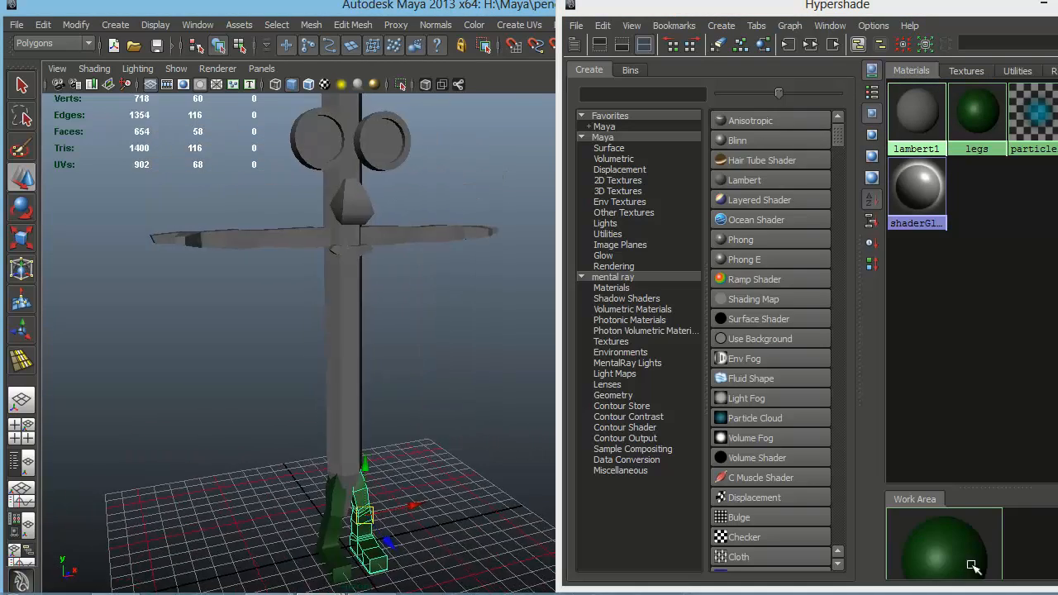
alt+middle_drag(356, 356, 355, 320)
alt+drag(355, 320, 364, 339)
Review the legs material's attributes, then return the Hypershade beside the character
click(978, 111)
drag(1007, 5, 2, 151)
click(837, 116)
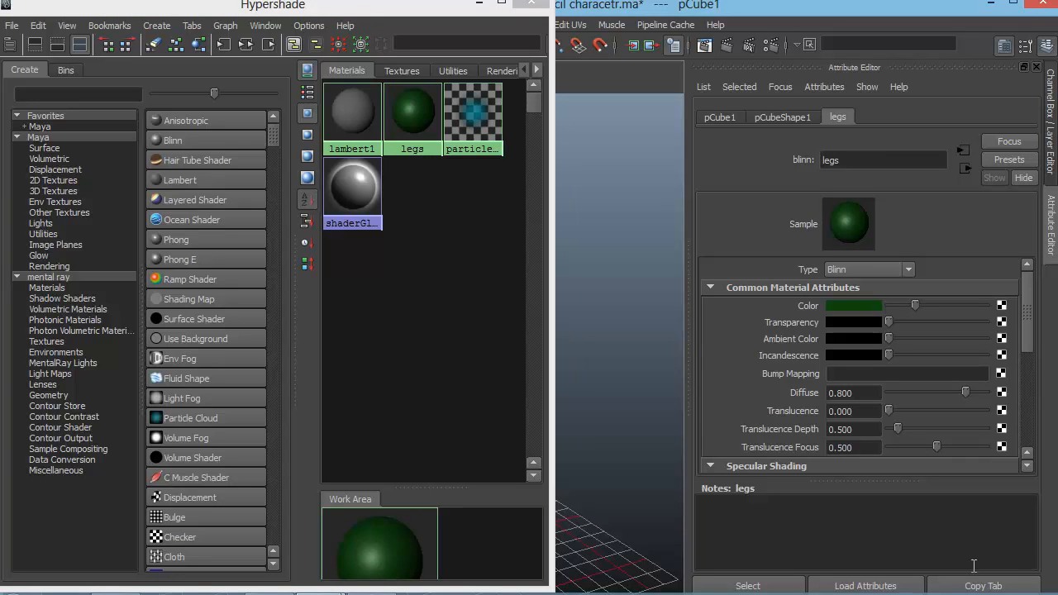
key(super+Right)
key(super+Right)
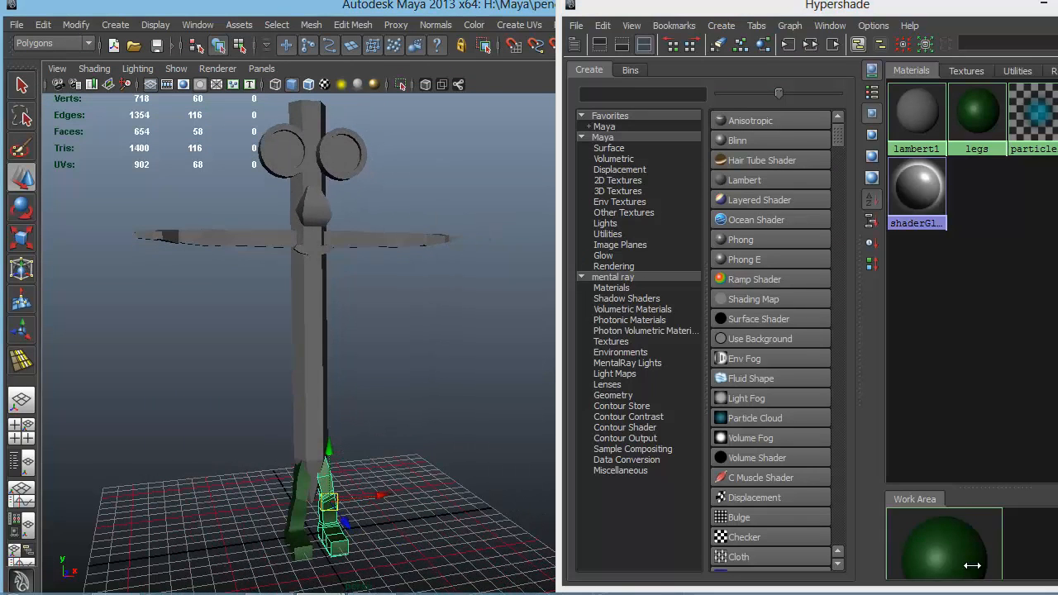
Create a new Blinn material and name it hands
click(736, 140)
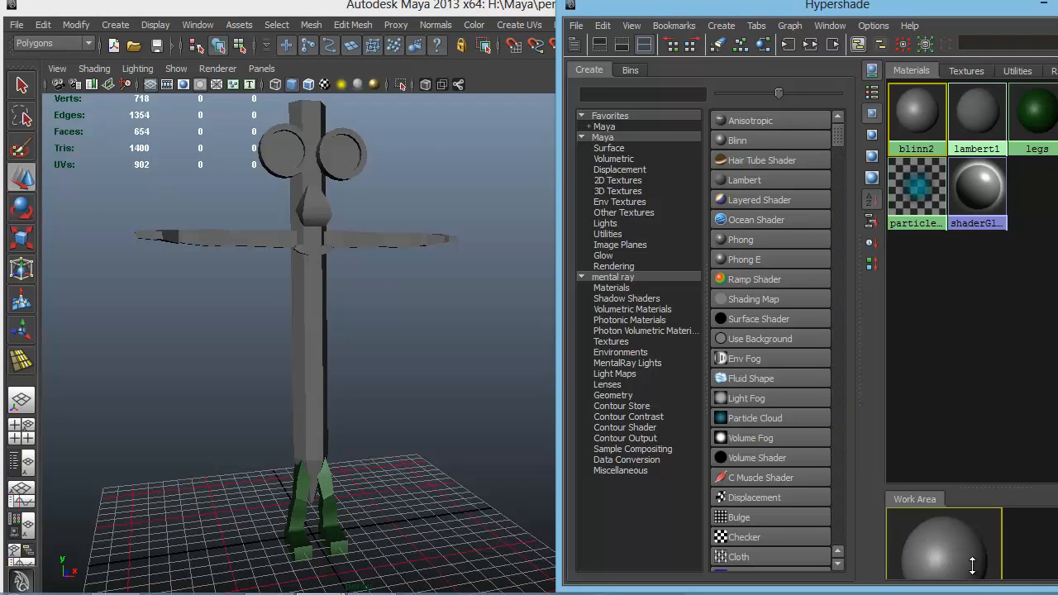
drag(1004, 5, 298, 180)
double_click(835, 160)
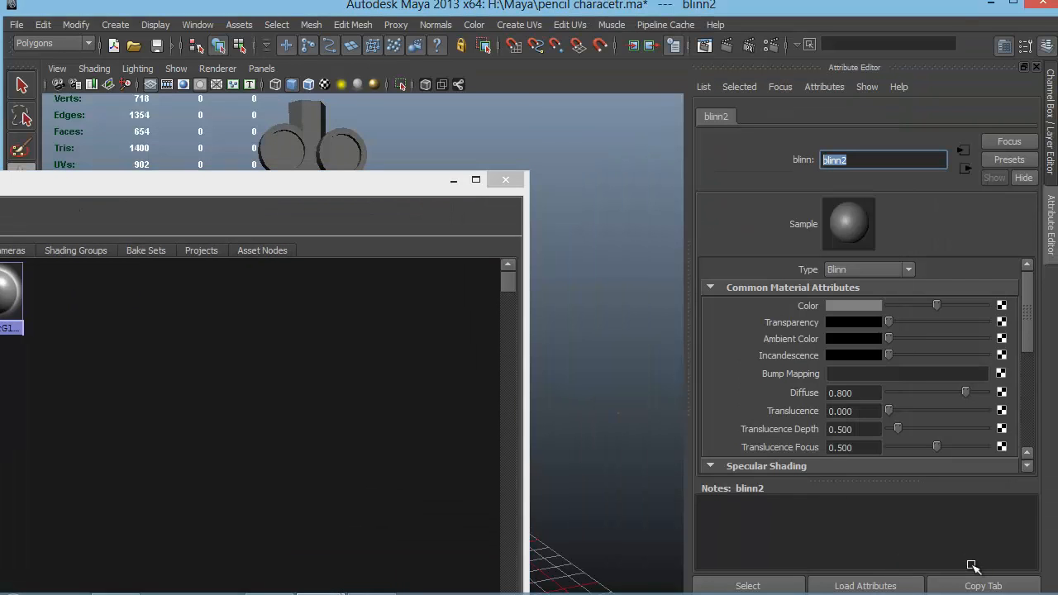
text(hands)
key(Return)
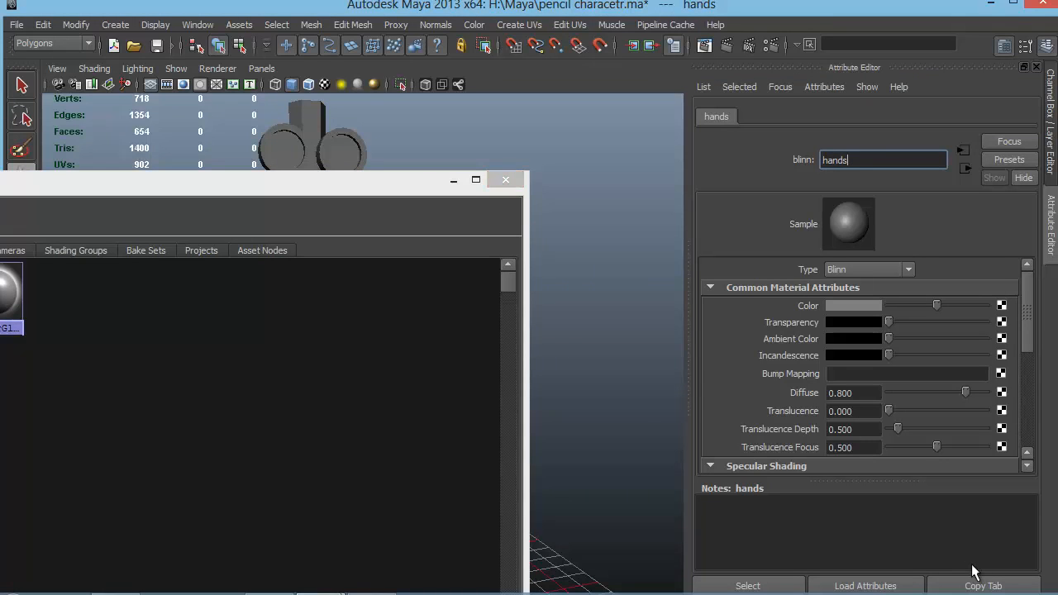
Set the hands material's color to a bright, fully saturated green
click(853, 305)
click(759, 340)
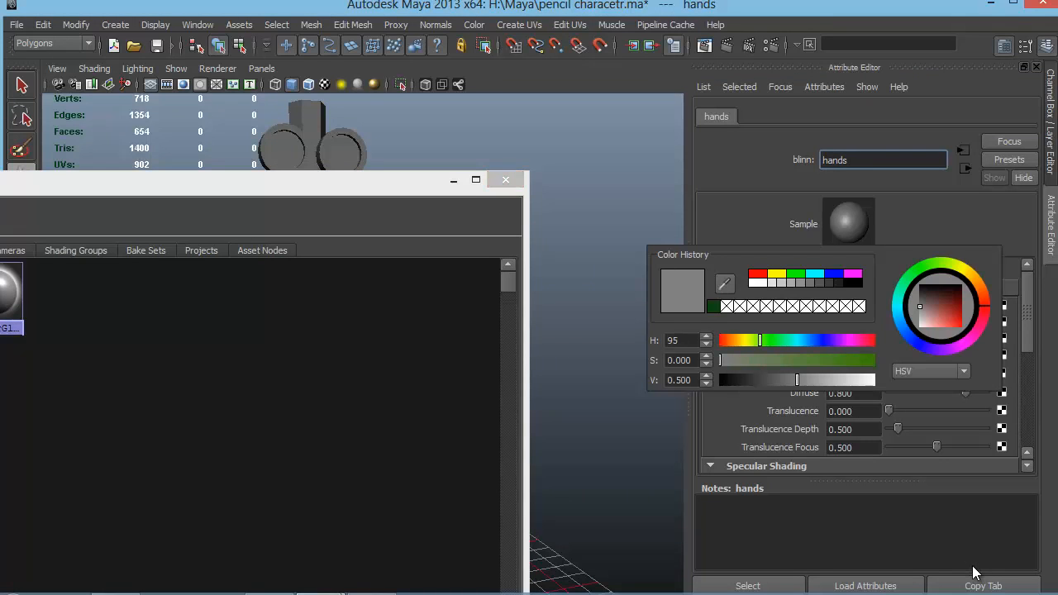
drag(760, 339, 874, 360)
drag(797, 380, 829, 380)
Assign the hands material to both of the character's arms
drag(331, 181, 406, 213)
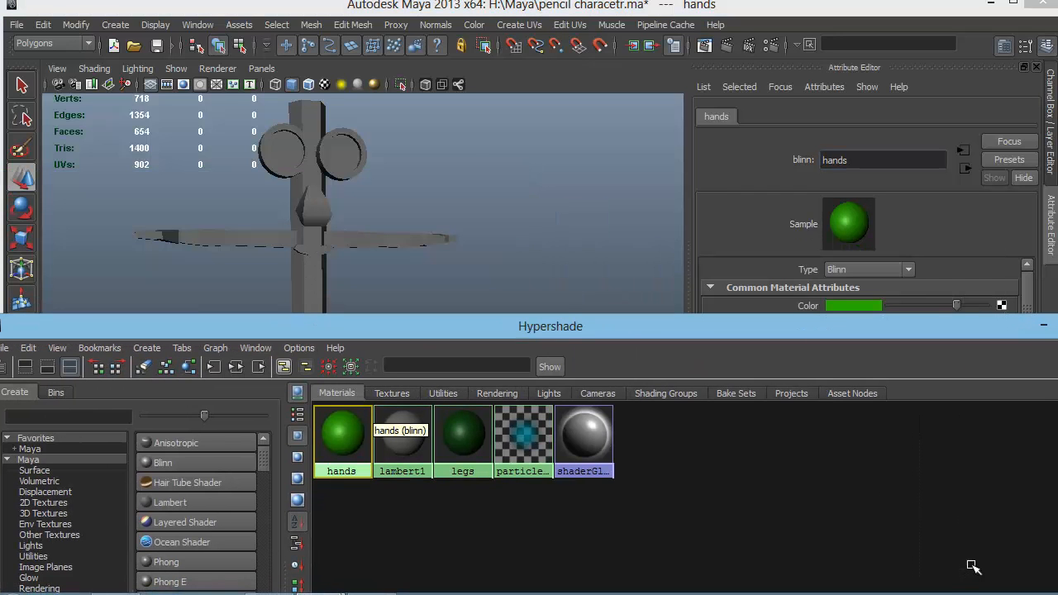
middle_drag(342, 434, 389, 239)
mouse_move(343, 434)
middle_down()
mouse_move(306, 348)
mouse_move(232, 237)
middle_up()
alt+middle_drag(364, 207, 371, 176)
mouse_move(371, 176)
alt+mouse_down()
mouse_move(471, 192)
mouse_move(331, 211)
alt+mouse_up()
alt+middle_drag(331, 212, 346, 184)
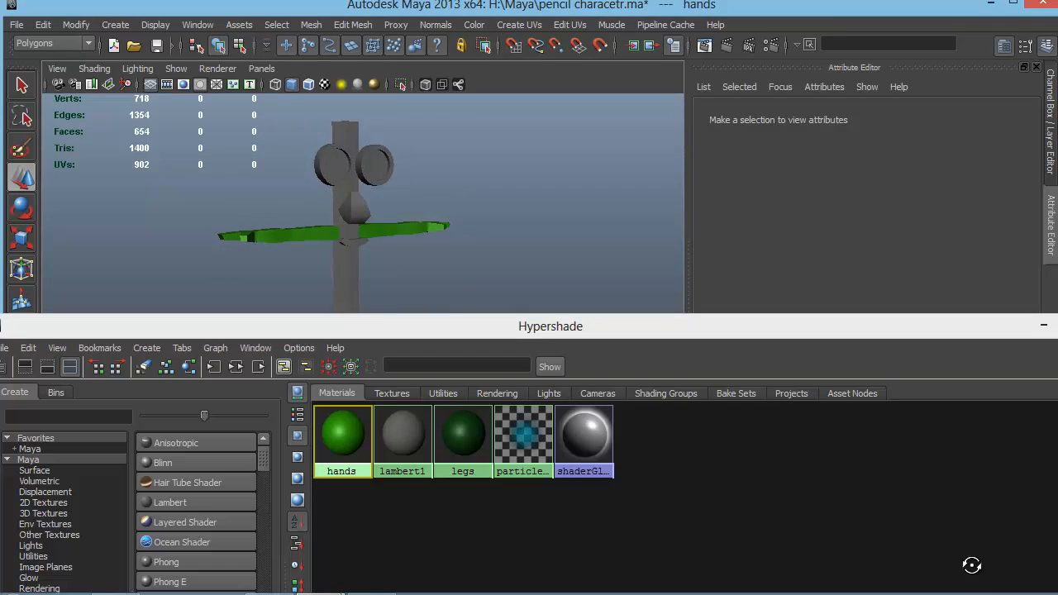
alt+drag(346, 183, 372, 187)
Create a new Blinn material named mouth and set its color to coral red
middle_drag(414, 425, 388, 348)
mouse_move(550, 326)
mouse_down()
mouse_move(757, 282)
mouse_move(678, 277)
mouse_up()
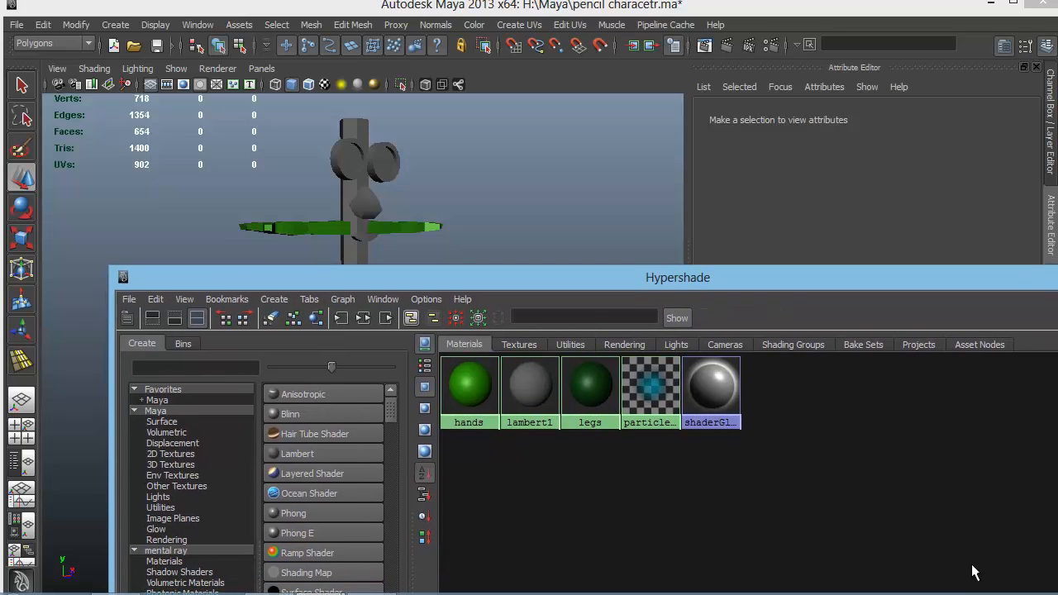
click(289, 413)
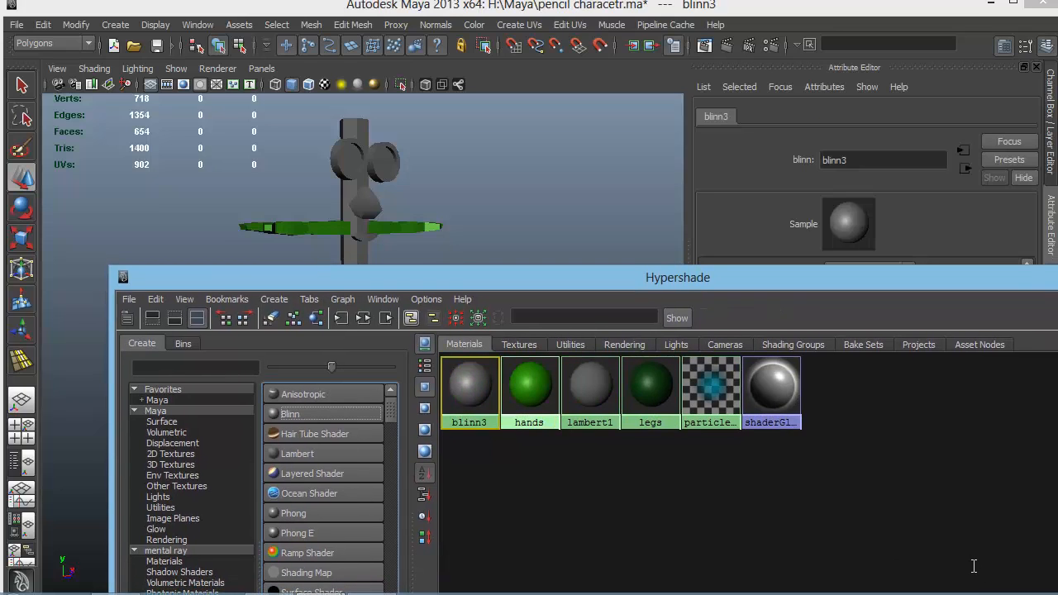
double_click(837, 159)
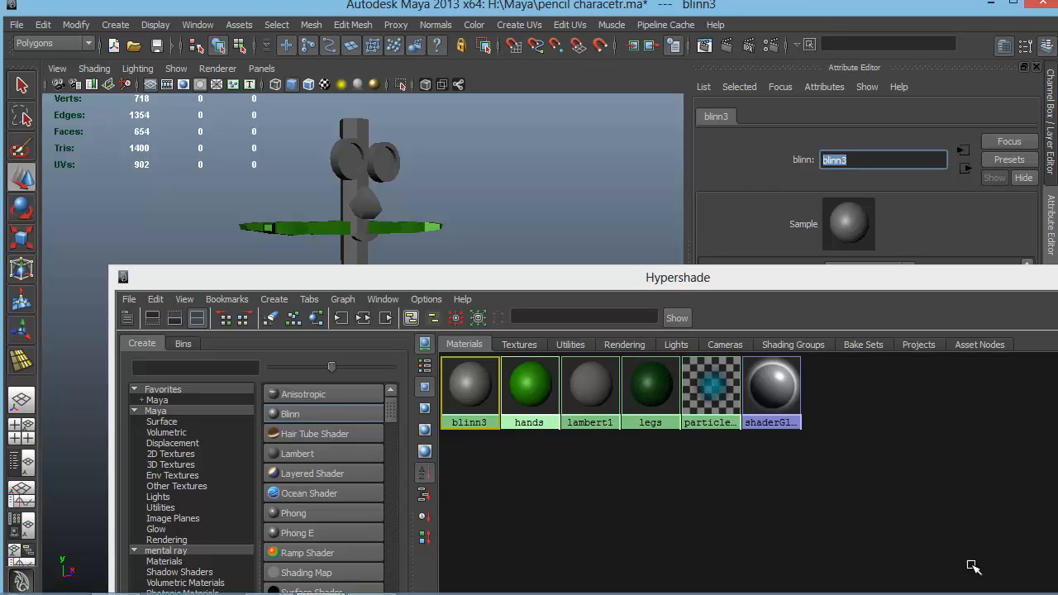
text(mouth)
key(Return)
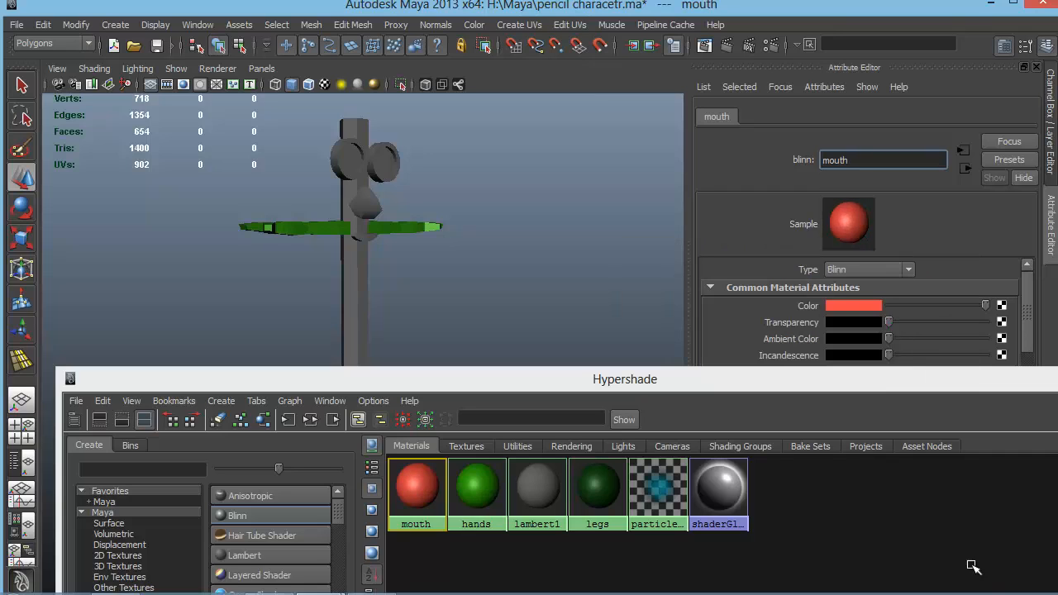
Undo the mouth material's assignment to the nose and assign it to the character's mouth
click(974, 570)
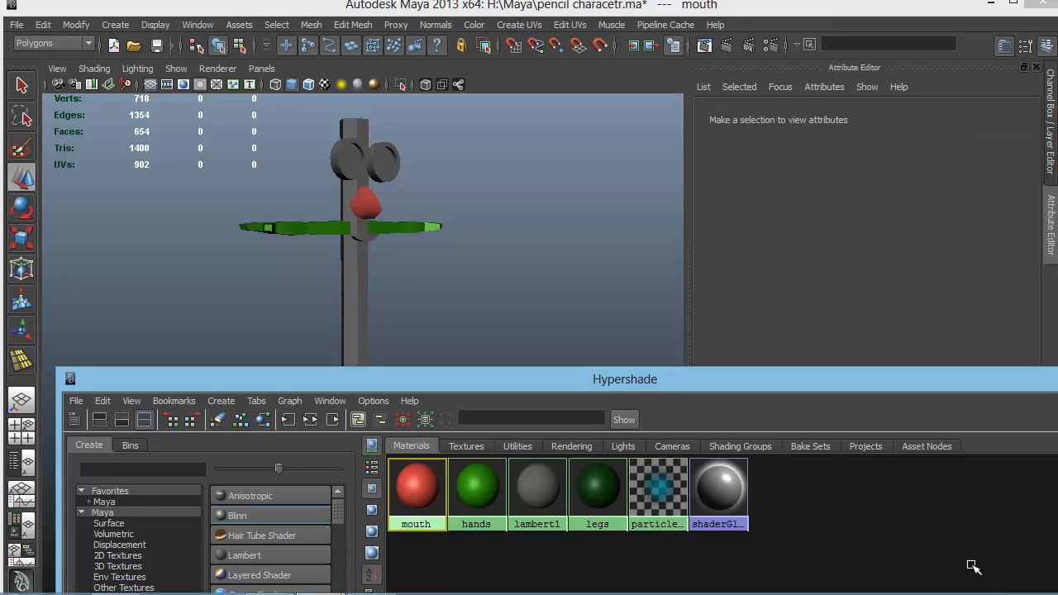
key(ctrl+z)
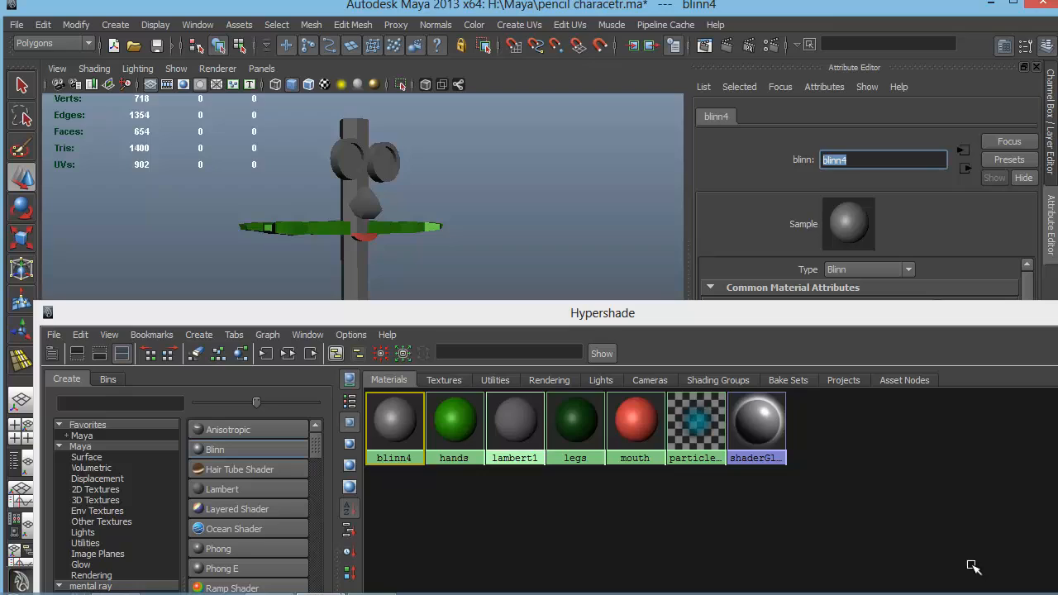
Name the new Blinn material nose, color it reddish brown and assign it to the character's nose
text(nose)
key(Return)
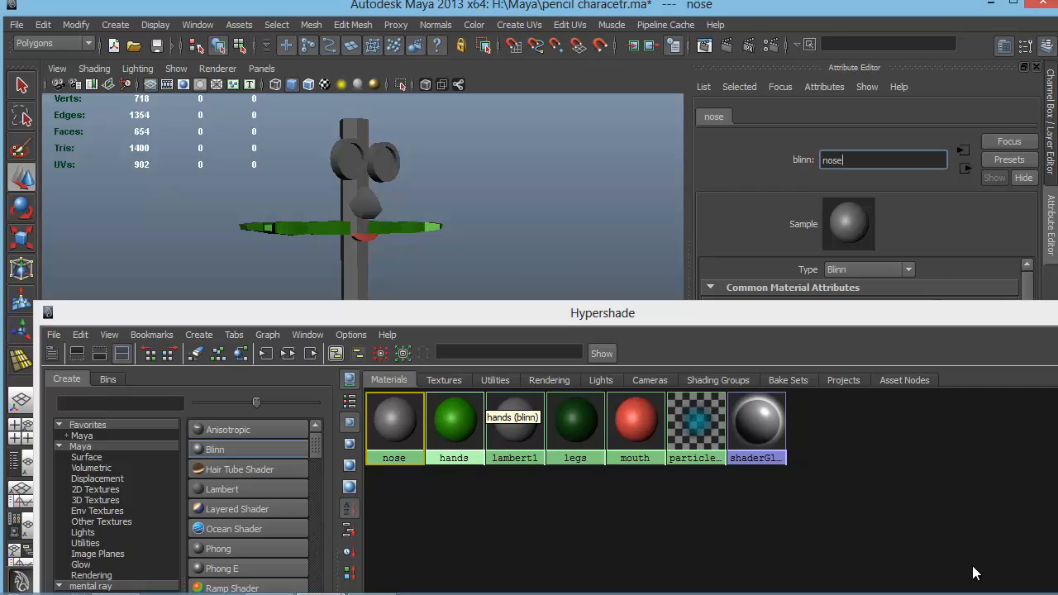
drag(496, 314, 412, 403)
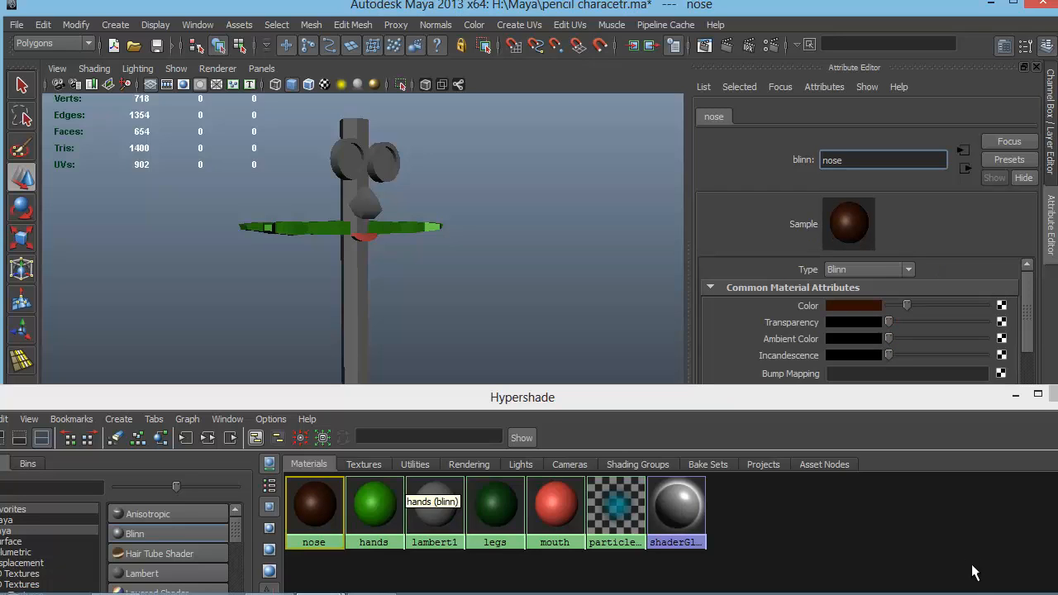
click(975, 574)
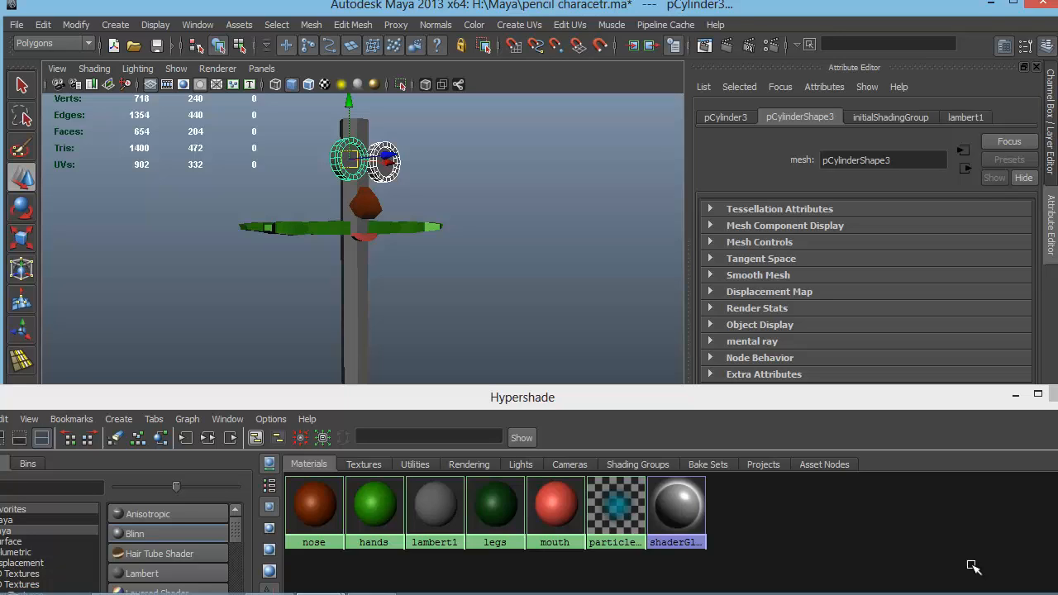
Create a black Blinn material named eyes and assign it to both eye cylinders
drag(522, 397, 618, 358)
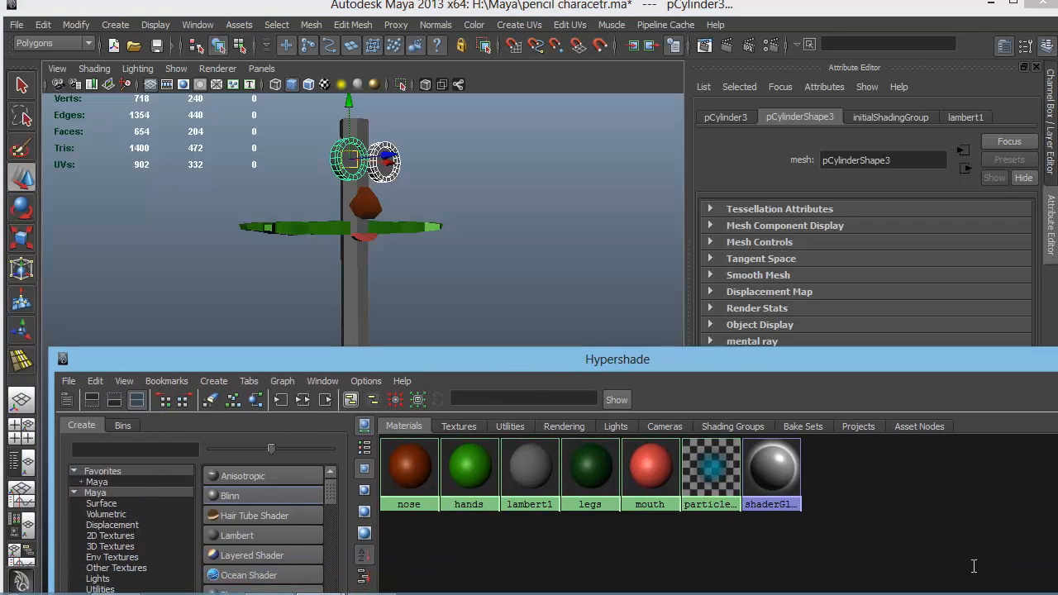
click(230, 495)
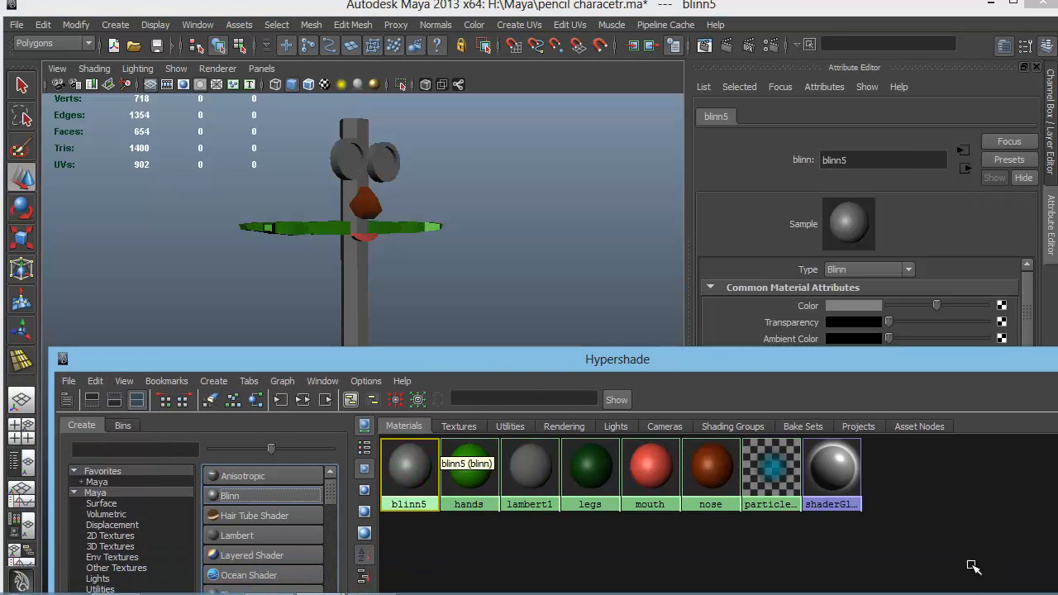
double_click(835, 159)
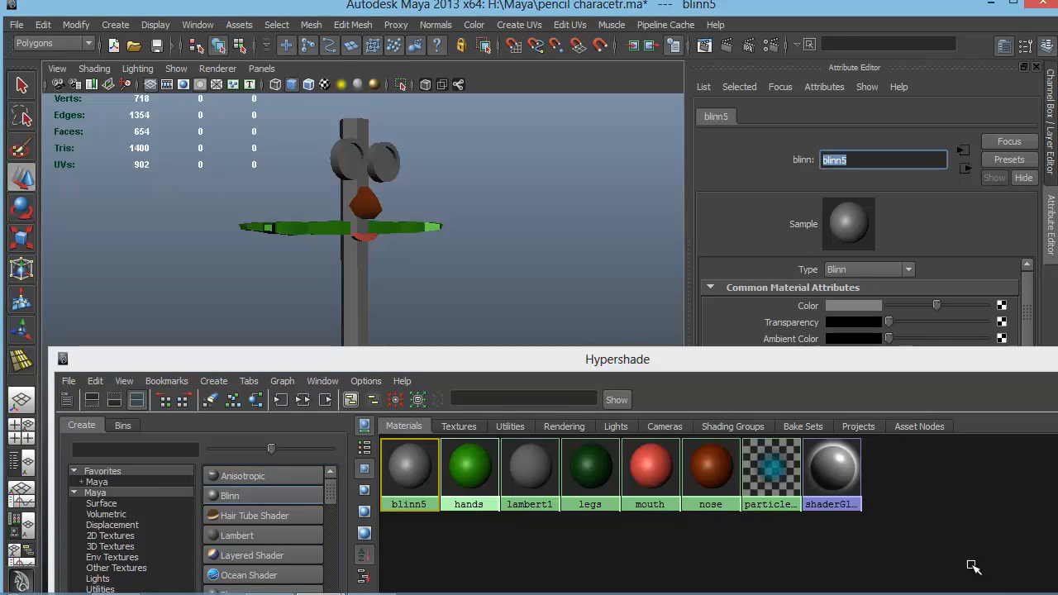
text(wood)
key(BackSpace)
key(BackSpace)
key(BackSpace)
key(BackSpace)
text(eyes)
key(Return)
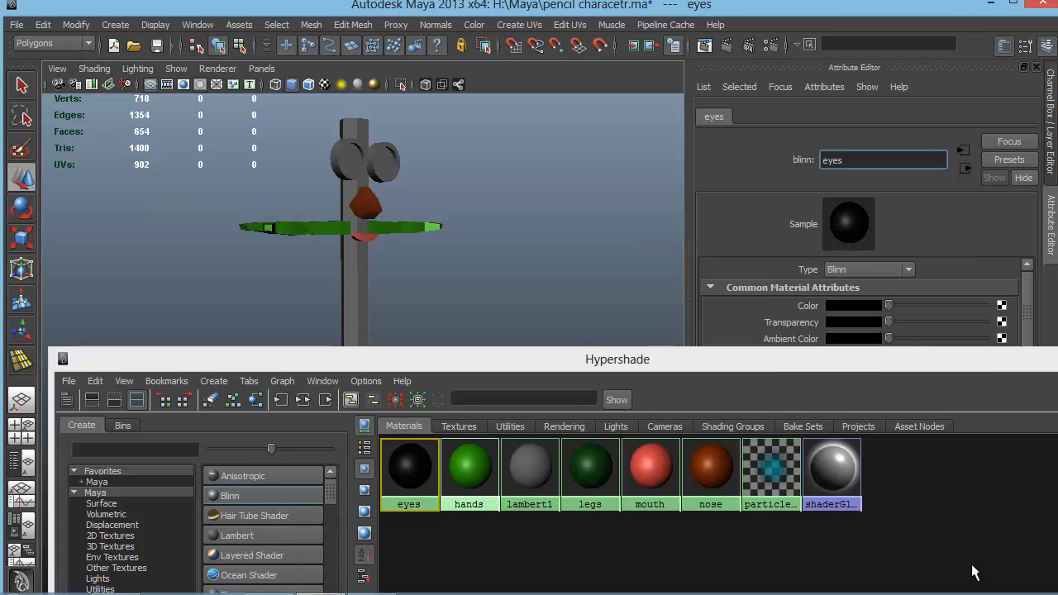
click(971, 567)
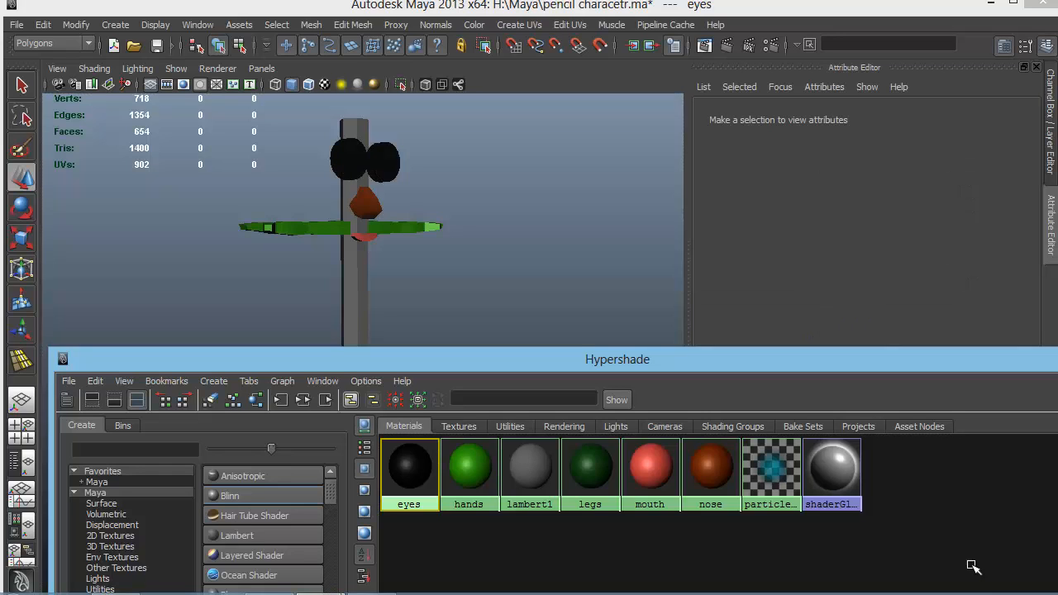
Switch the character's left eye to face selection and select its inner circular face
alt+drag(972, 567, 973, 567)
alt+right_drag(972, 568, 971, 565)
alt+middle_drag(971, 564, 971, 567)
click(394, 243)
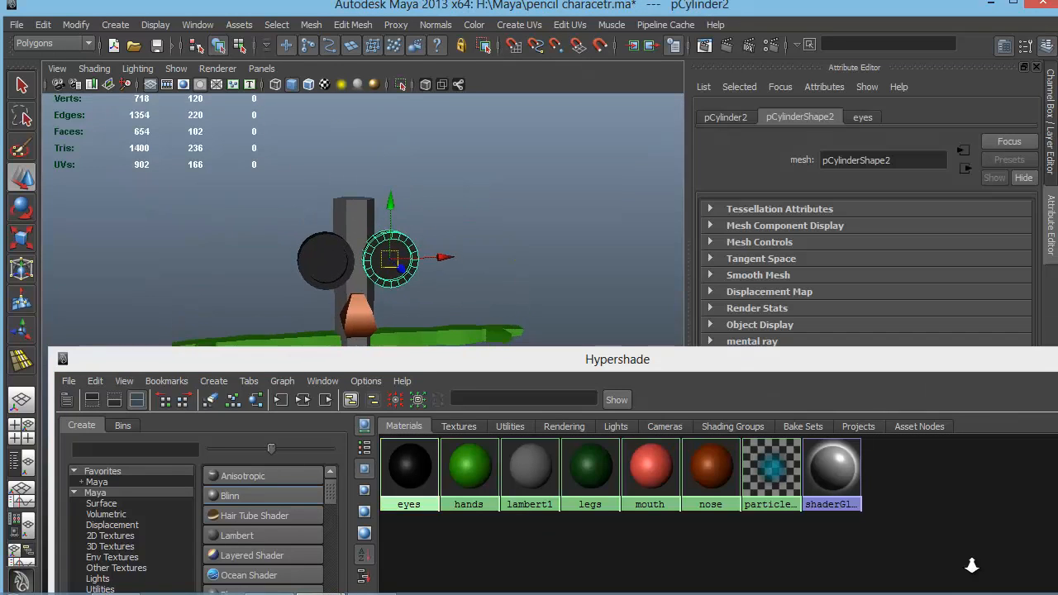
alt+right_drag(971, 567, 971, 565)
alt+middle_drag(432, 169, 427, 255)
right_drag(428, 256, 428, 294)
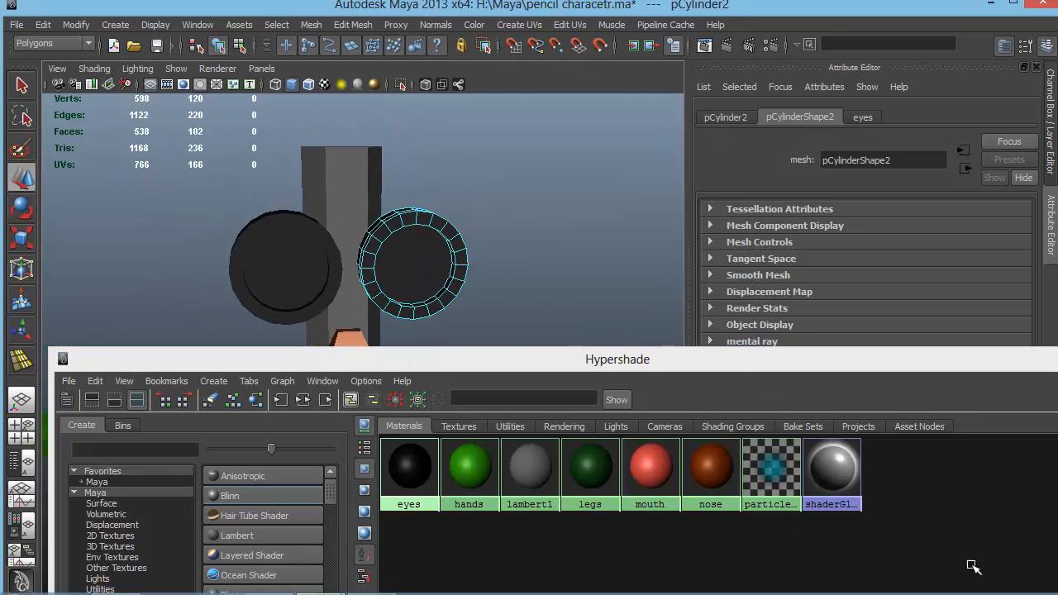
click(414, 264)
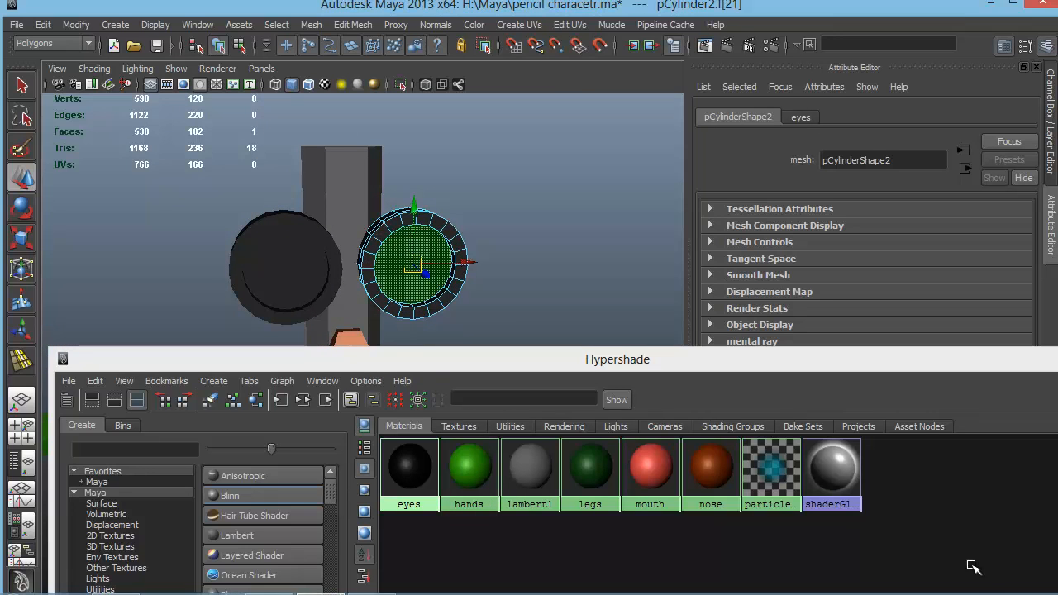
Grow the face selection to include the ring of inner wall faces around the left eye's circular face
alt+drag(971, 566, 971, 567)
alt+right_drag(971, 567, 972, 567)
alt+middle_drag(971, 567, 971, 567)
alt+right_drag(971, 567, 972, 567)
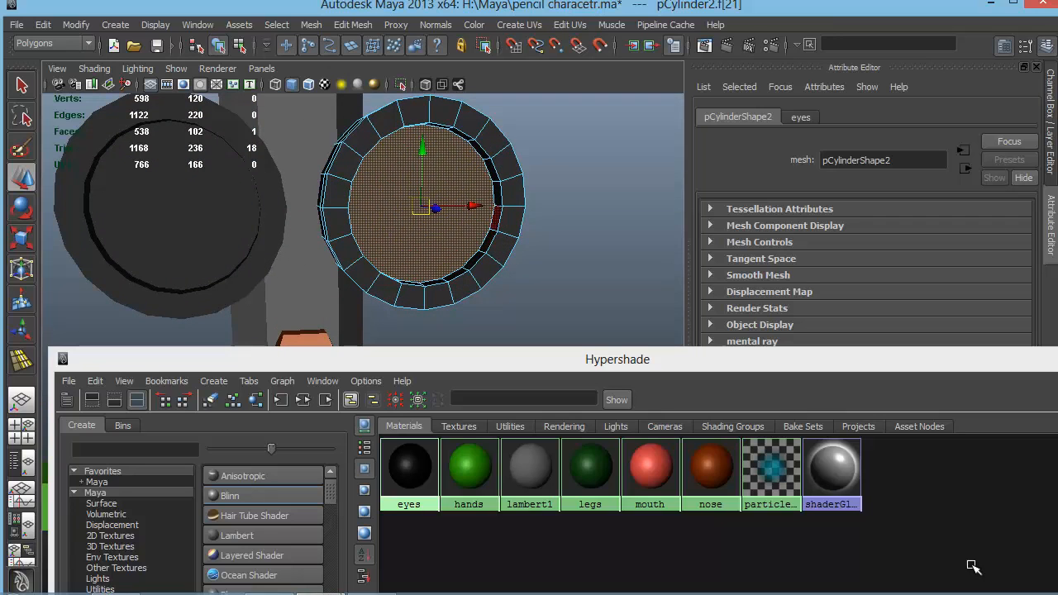
alt+drag(972, 567, 972, 567)
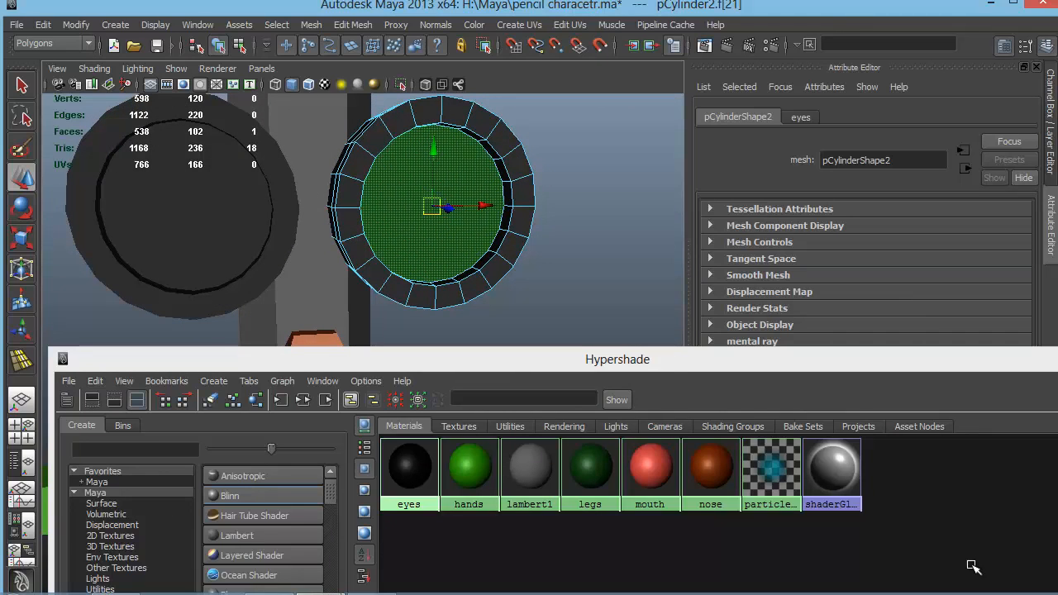
shift+right_click(473, 163)
ctrl+right_drag(474, 163, 534, 142)
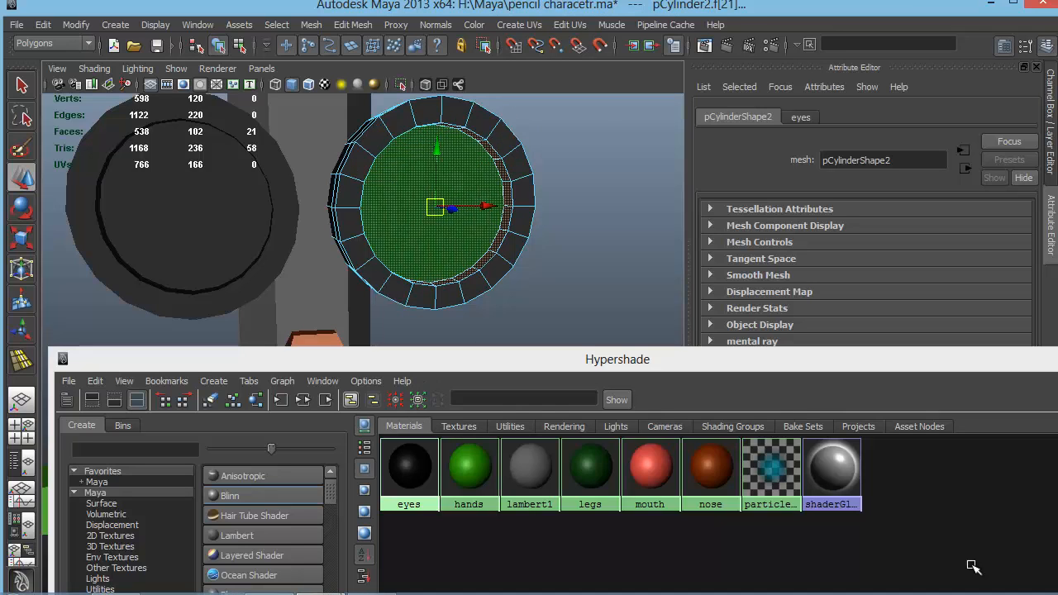
alt+middle_drag(523, 219, 507, 229)
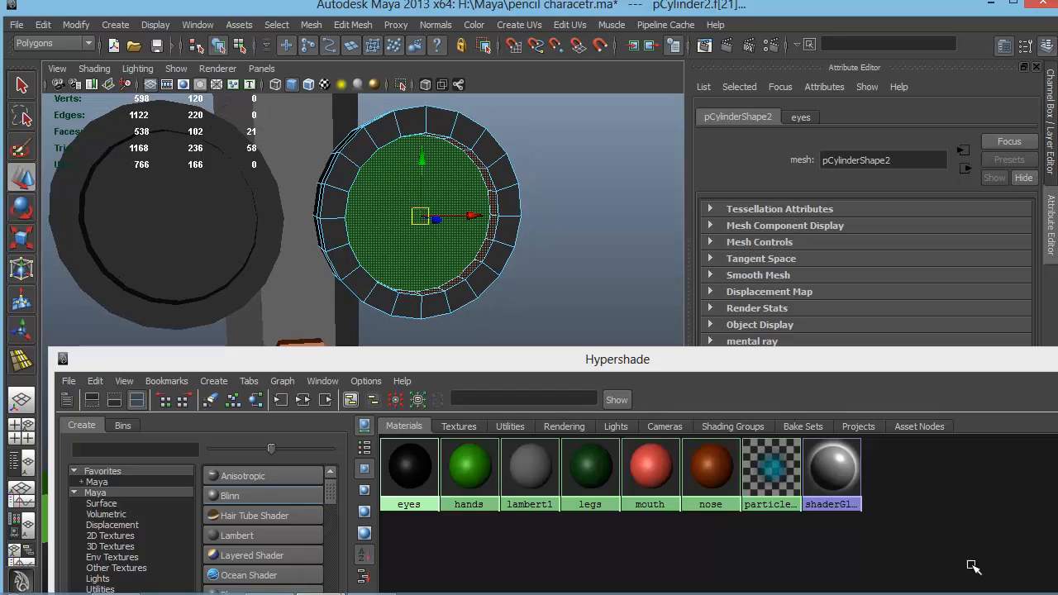
Assign a new Blinn material to the selected eye faces and connect a Ramp texture to its color
right_drag(470, 204, 569, 460)
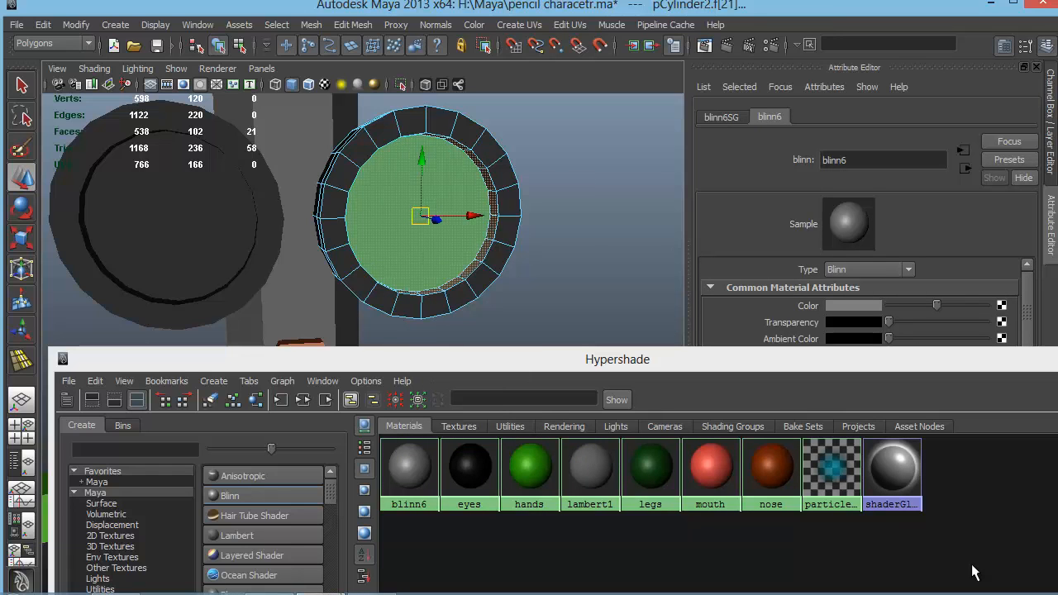
drag(618, 359, 385, 449)
click(1001, 305)
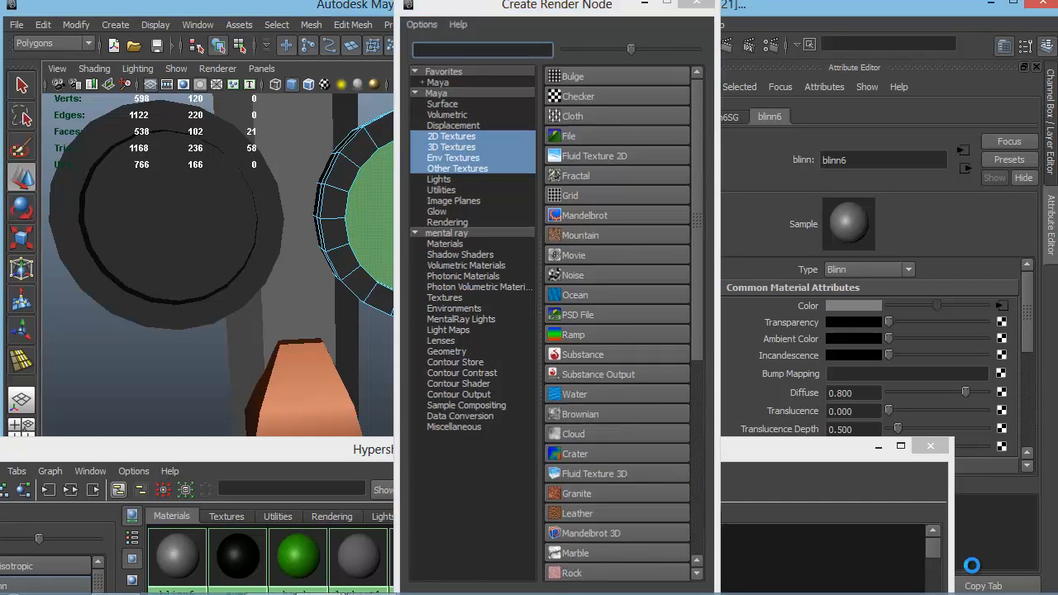
click(611, 335)
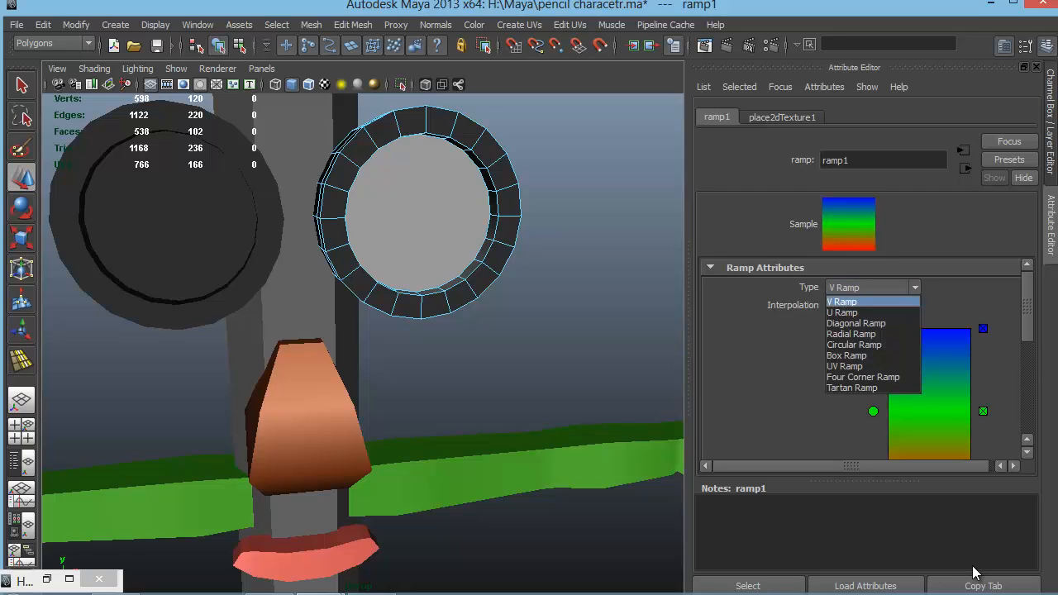
Set the ramp type to Circular Ramp and recolor it from black to white, with a gray entry at position 0.360
key(Return)
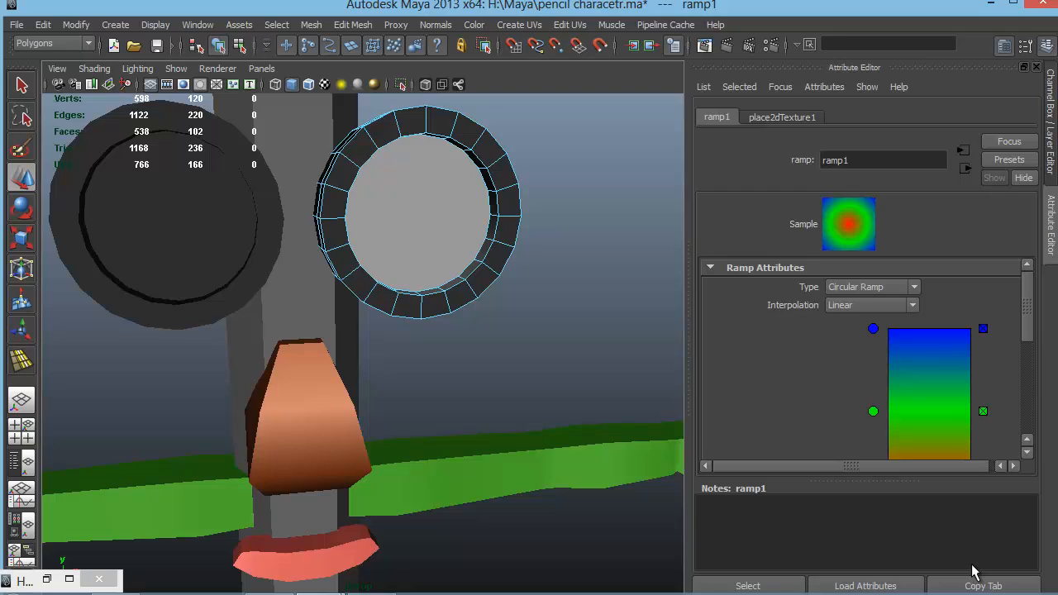
drag(866, 481, 866, 569)
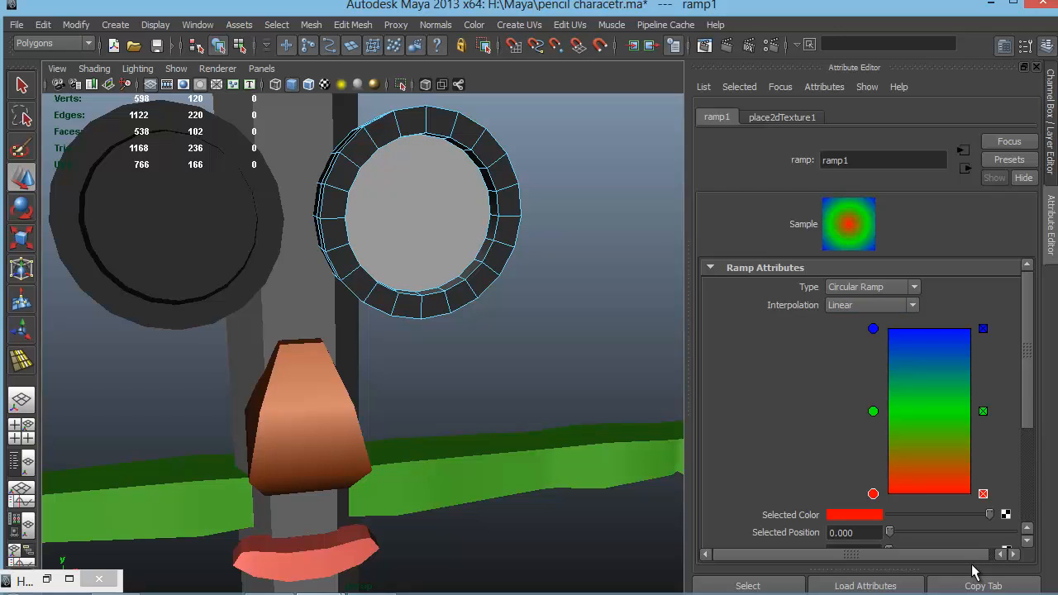
scroll(972, 571, down, 1)
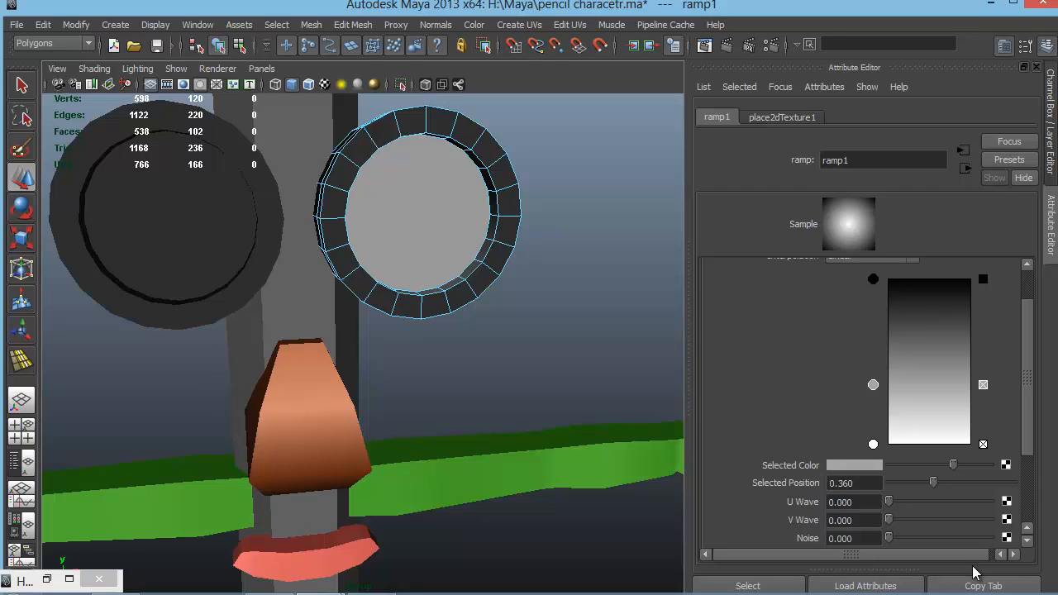
Remove the ramp's middle gray entry and move its black entry to position 0.400
key(ctrl+z)
drag(873, 279, 873, 378)
Try the Bump, Spike, Linear and None interpolation modes on the circular ramp texture
scroll(864, 405, up, 2)
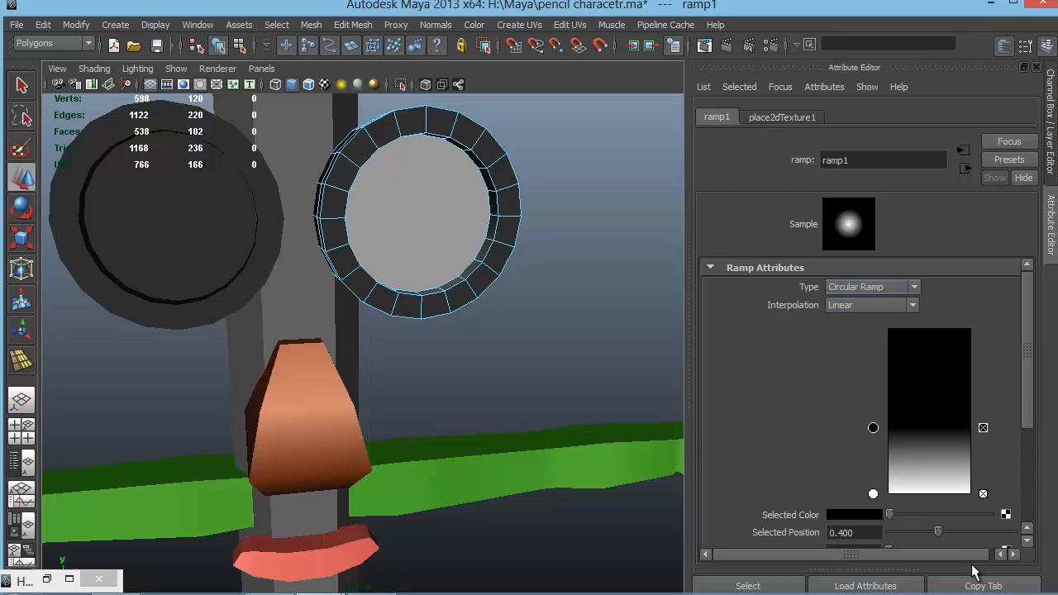
click(871, 305)
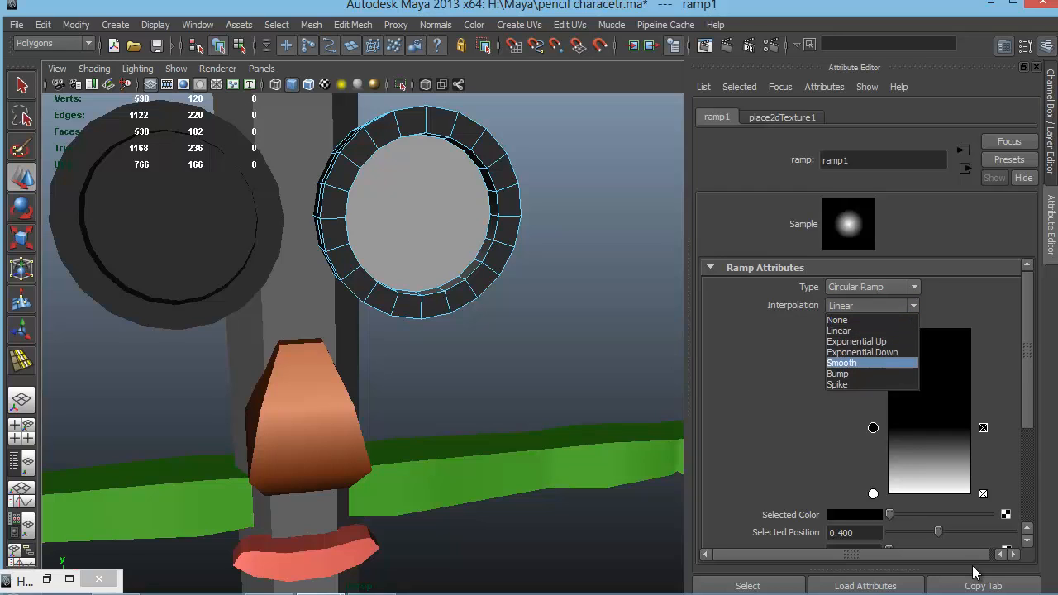
click(838, 374)
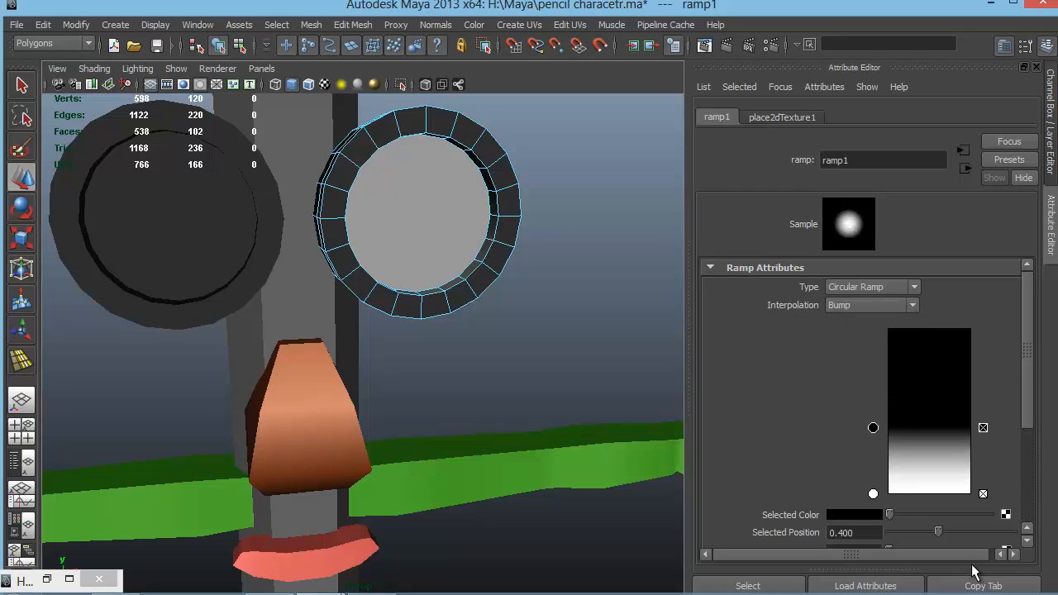
click(871, 305)
click(838, 385)
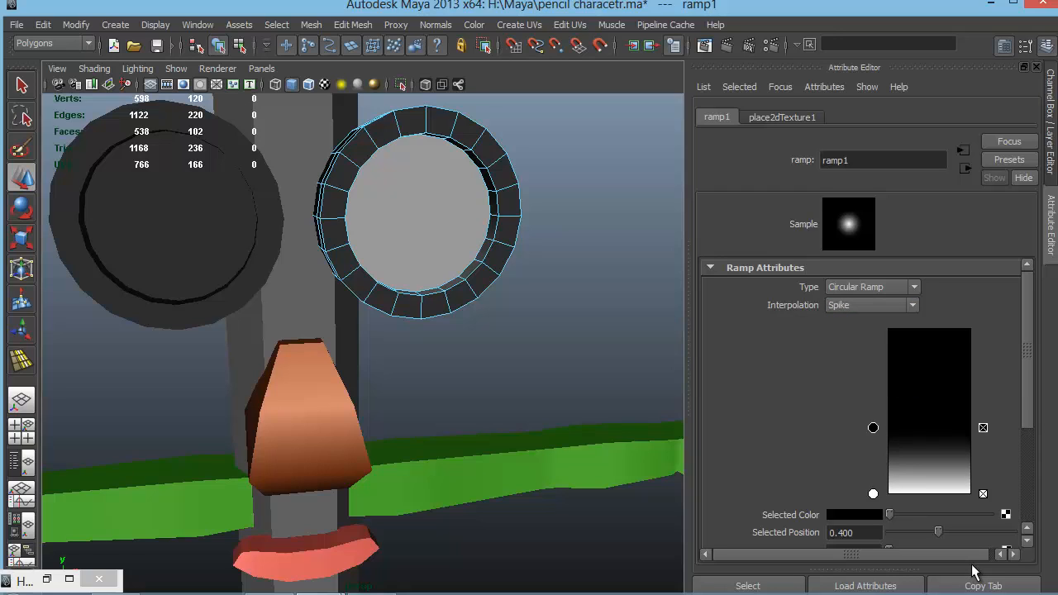
click(871, 305)
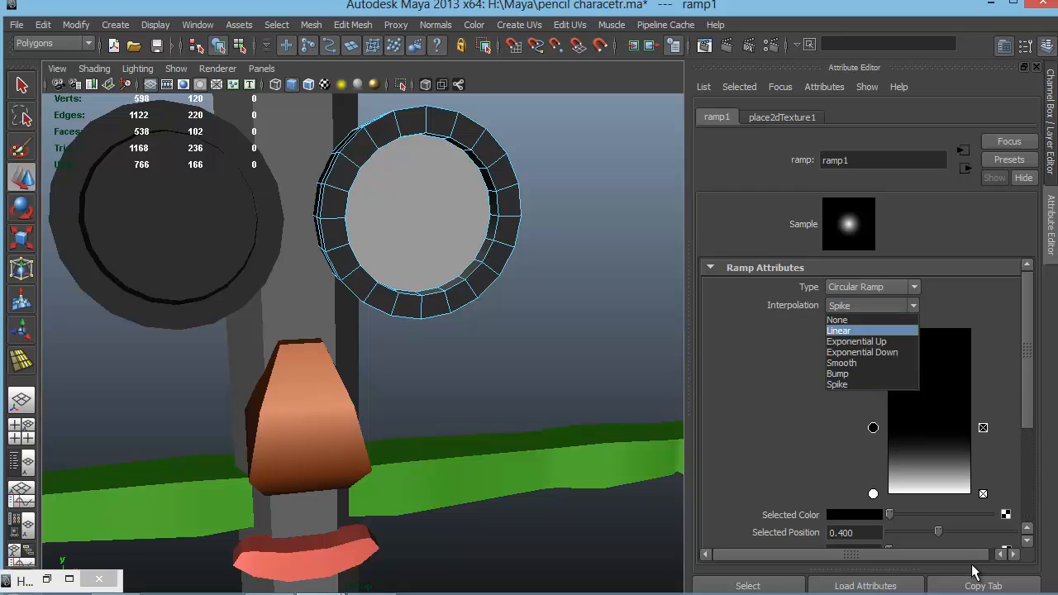
click(837, 332)
key(Up)
key(alt+Down)
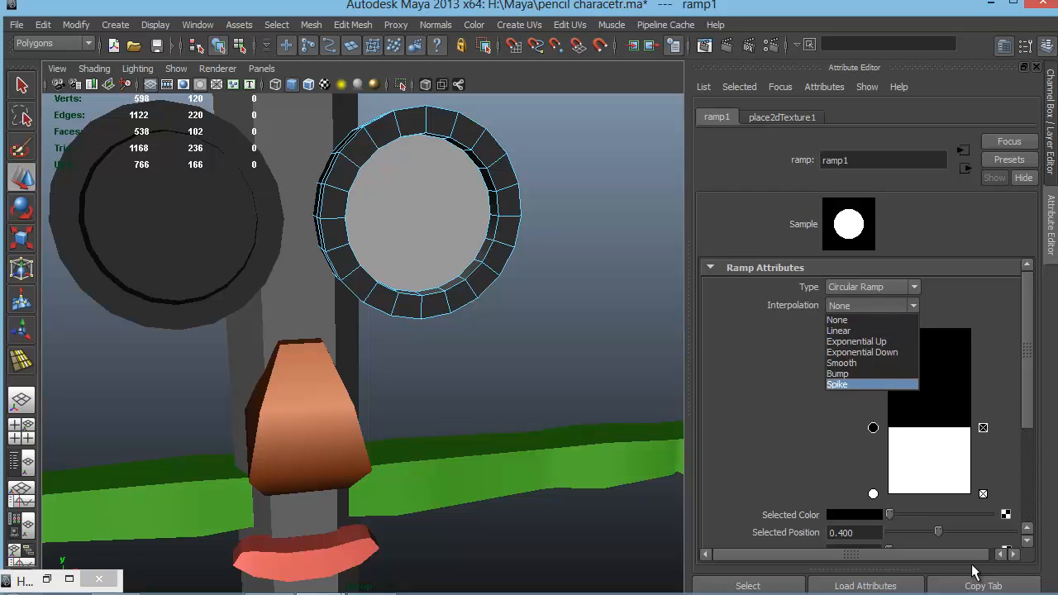
key(Return)
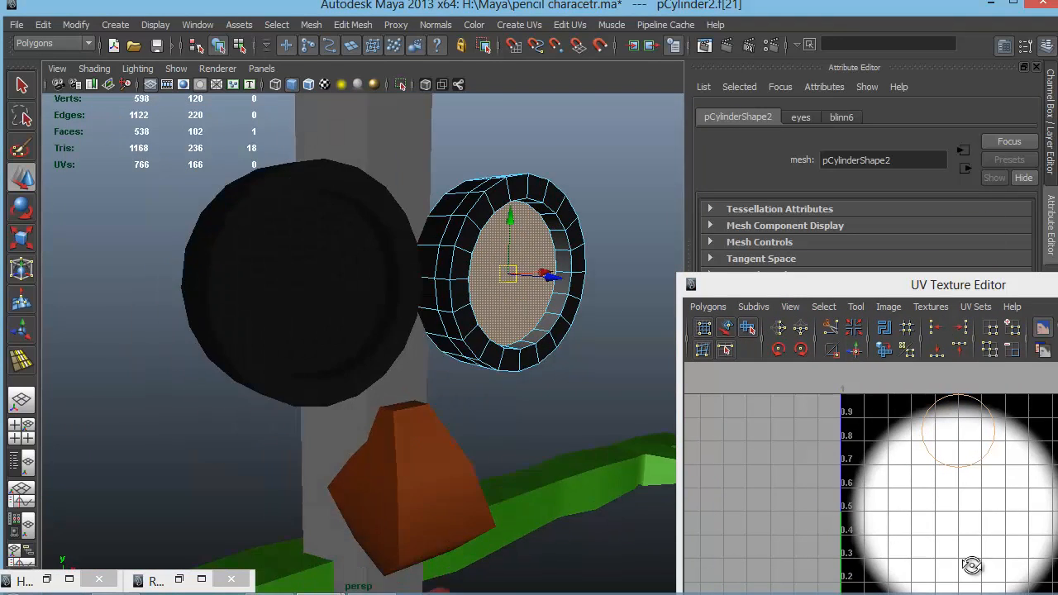
Project planar UVs onto the selected inner eye faces from the Z axis, fitted to the bounding box
ctrl+right_drag(467, 229, 543, 209)
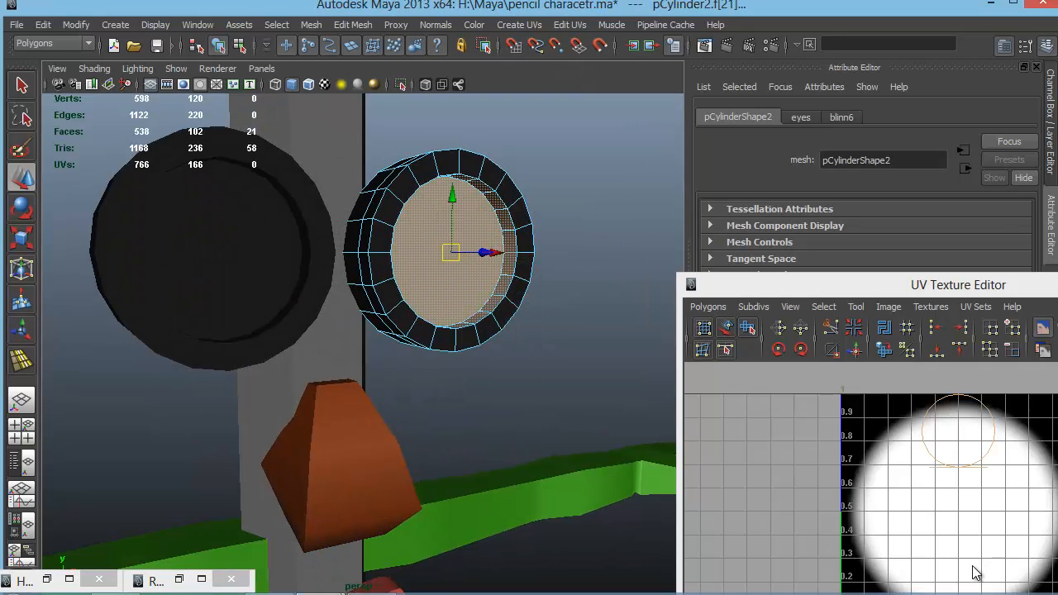
drag(936, 285, 615, 257)
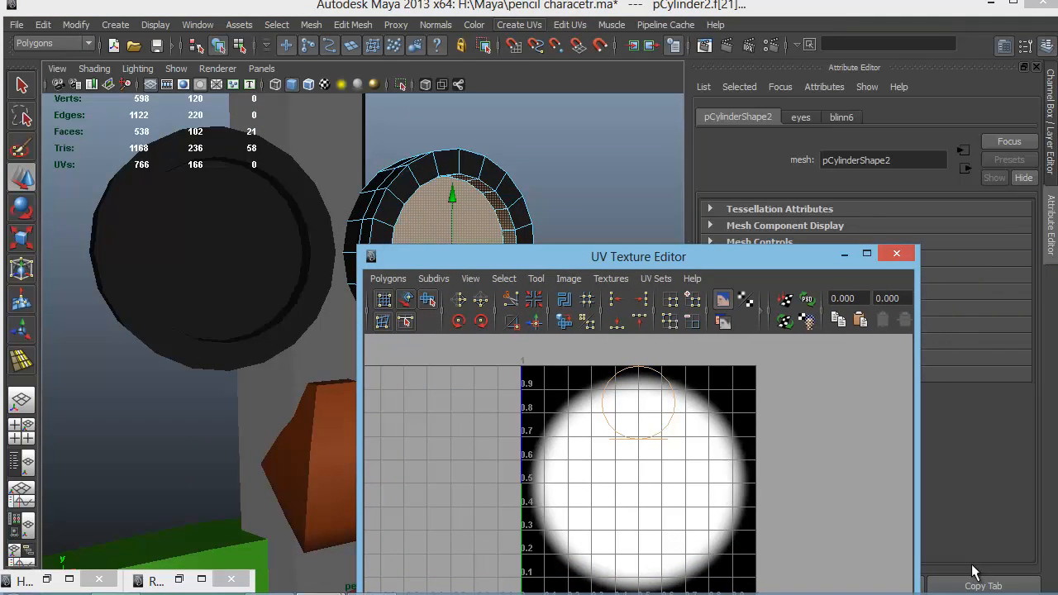
click(519, 24)
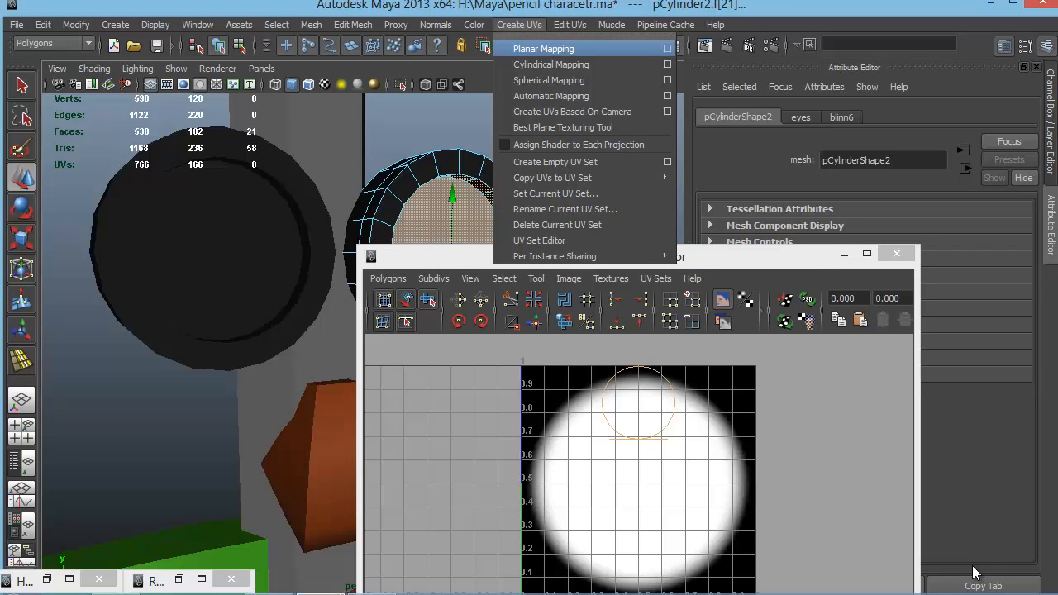
click(668, 49)
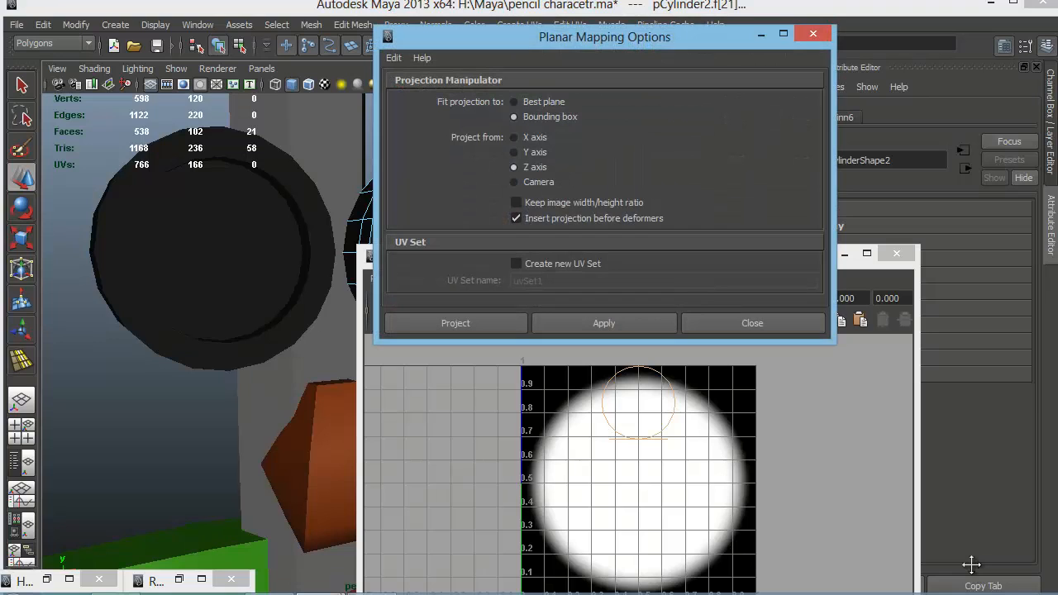
alt+drag(207, 331, 182, 306)
alt+middle_drag(207, 297, 186, 308)
alt+right_drag(186, 307, 170, 314)
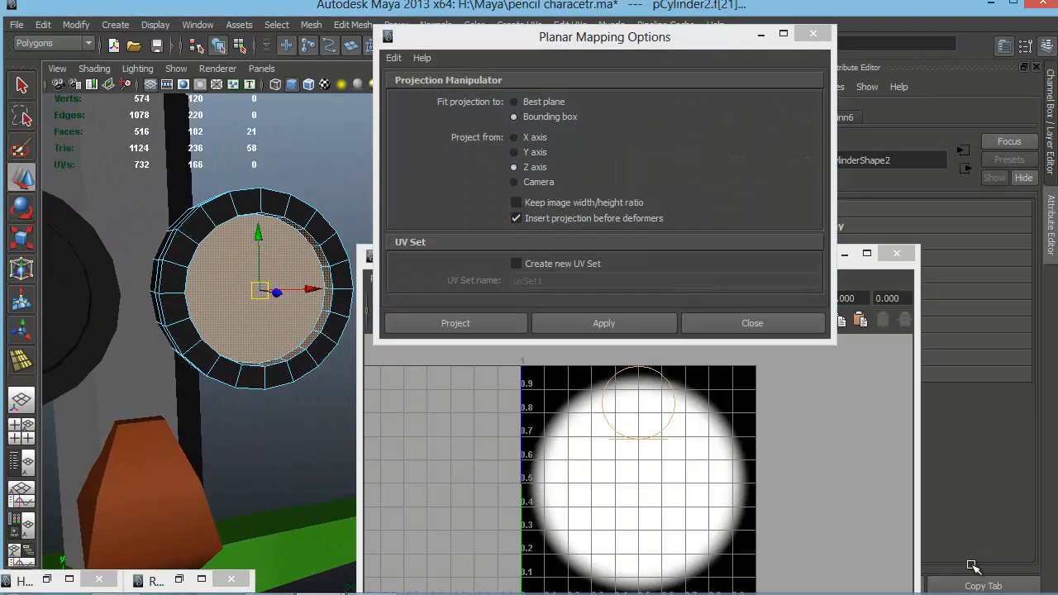
alt+drag(190, 306, 215, 372)
click(455, 324)
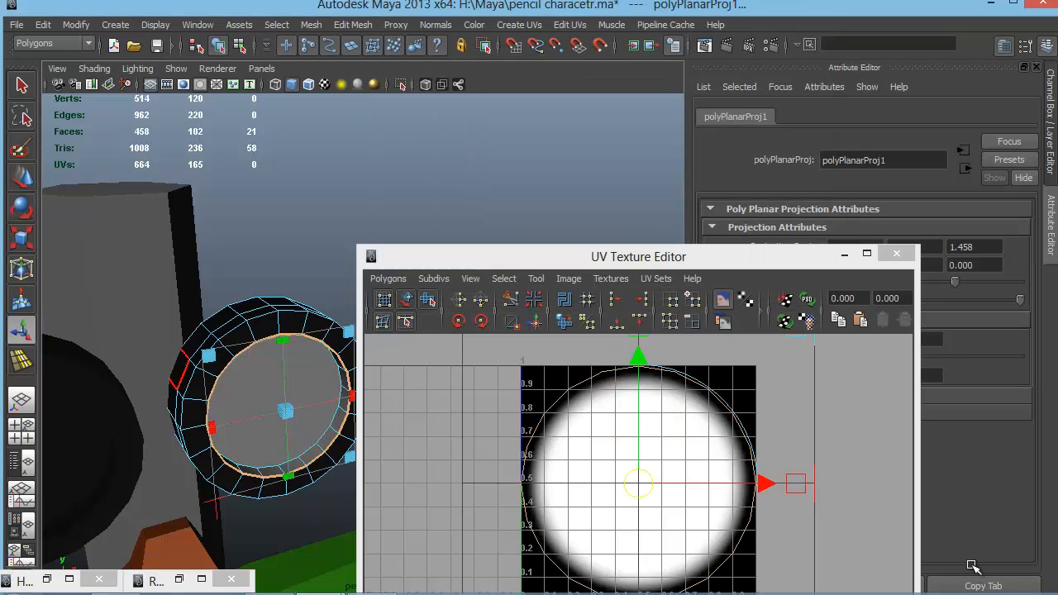
Minimize the UV Texture Editor and render the current view to check the ramp on the eye
alt+drag(177, 370, 215, 285)
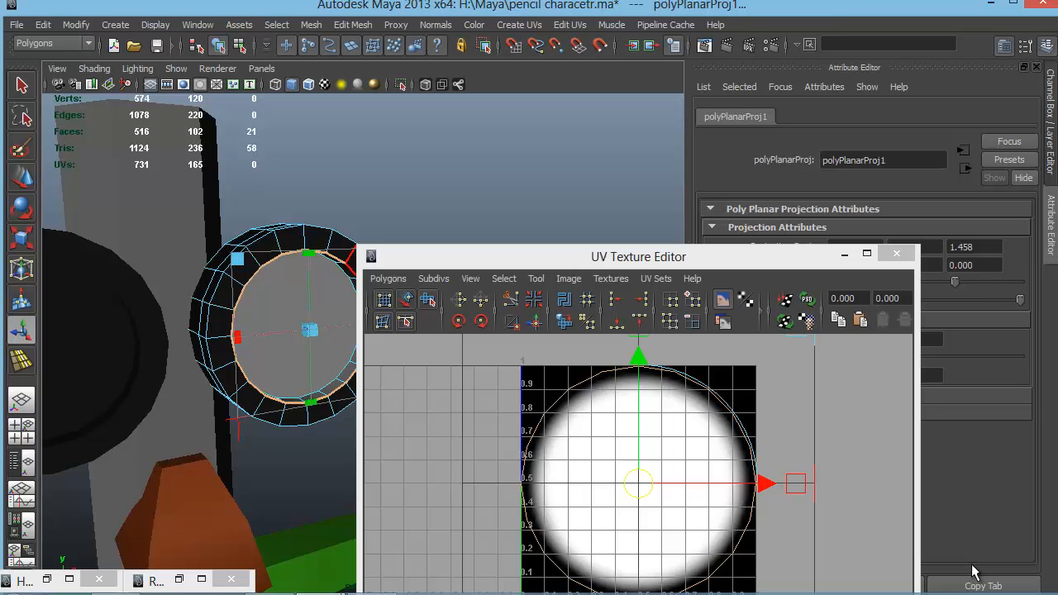
drag(638, 256, 310, 219)
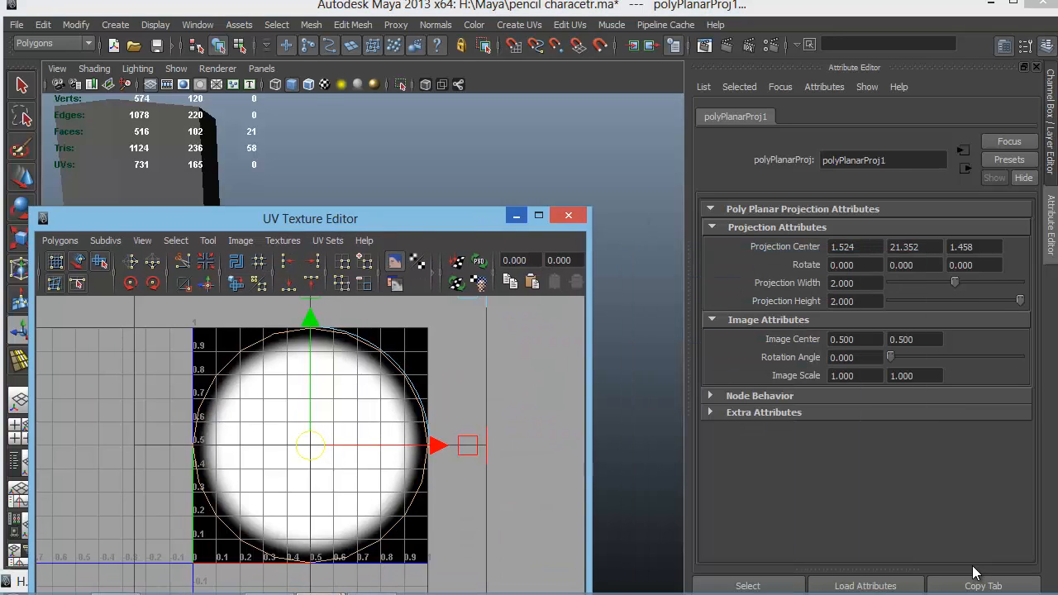
click(516, 215)
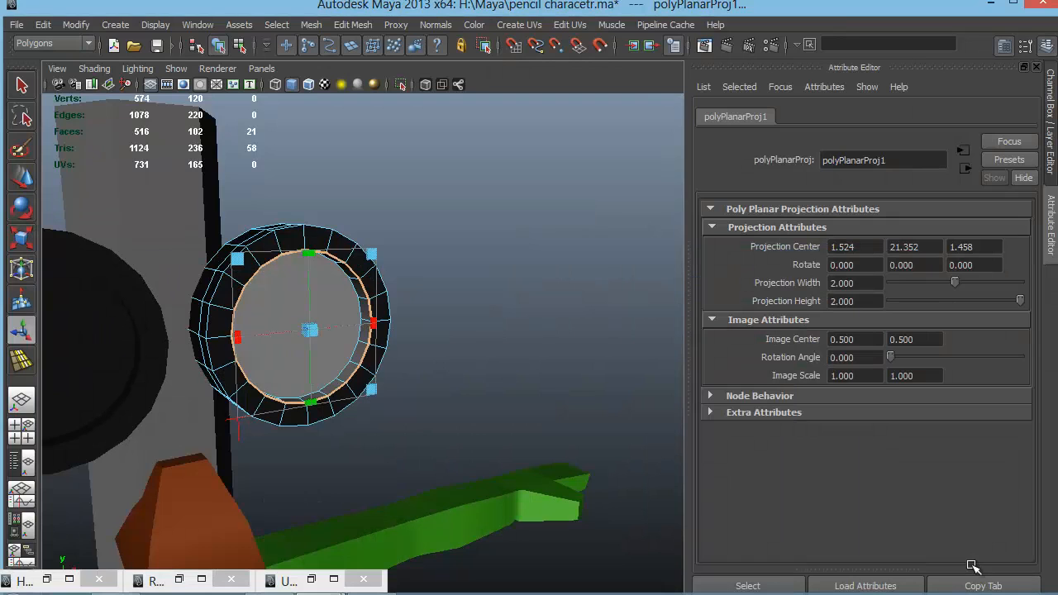
alt+drag(373, 360, 463, 364)
click(727, 45)
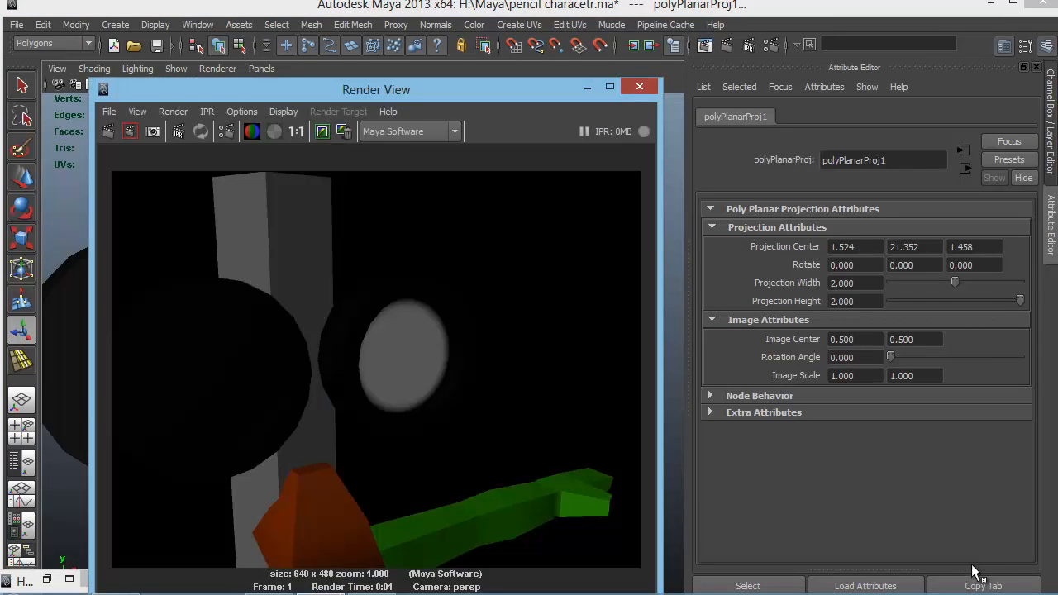
click(639, 86)
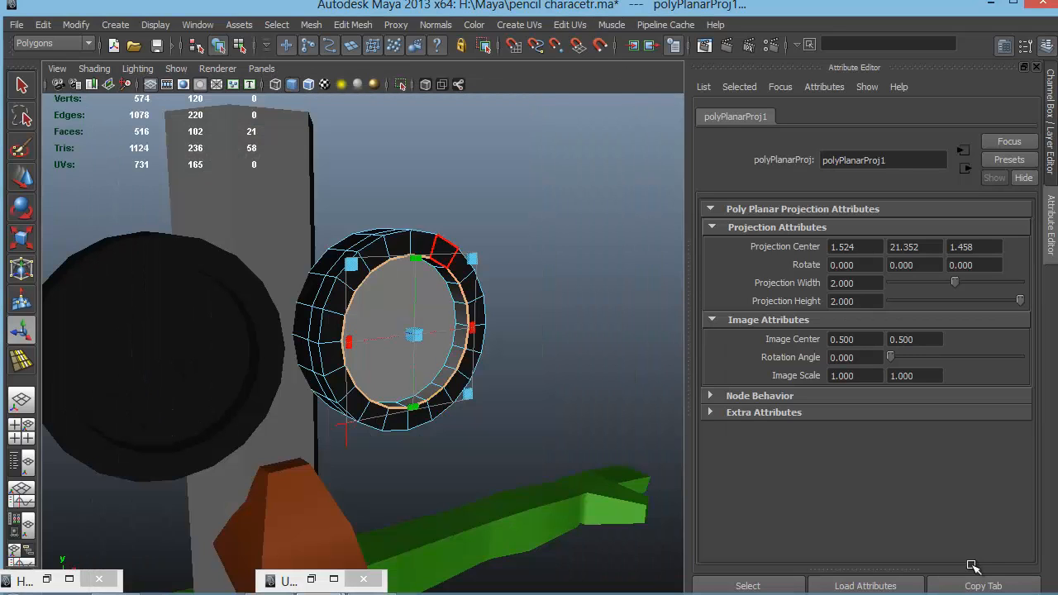
Switch the textured eye back to object mode and display its blinn6 material attributes
right_drag(450, 277, 438, 366)
right_click(1018, 117)
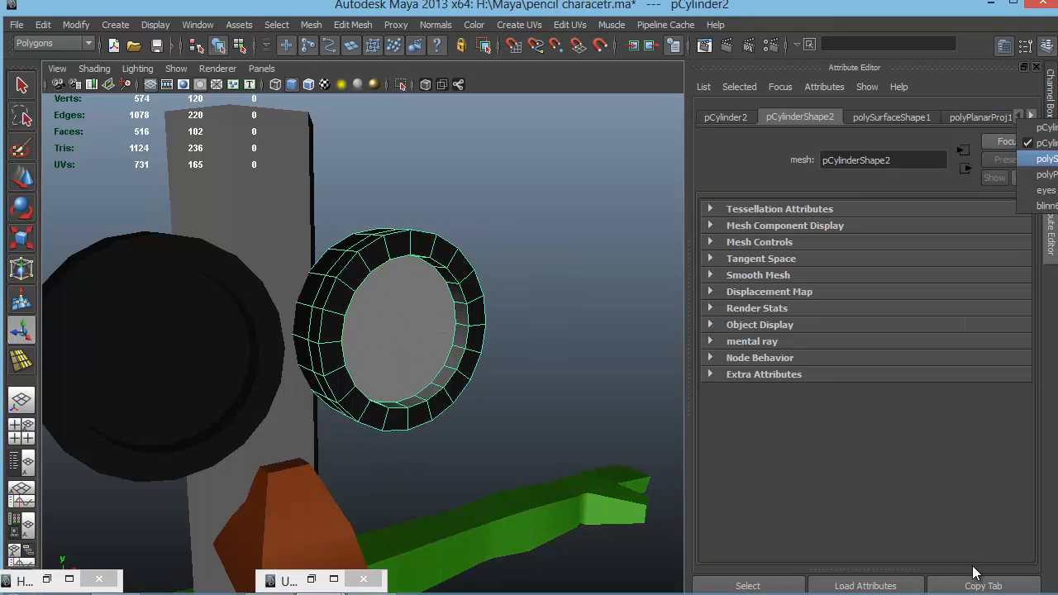
key(Return)
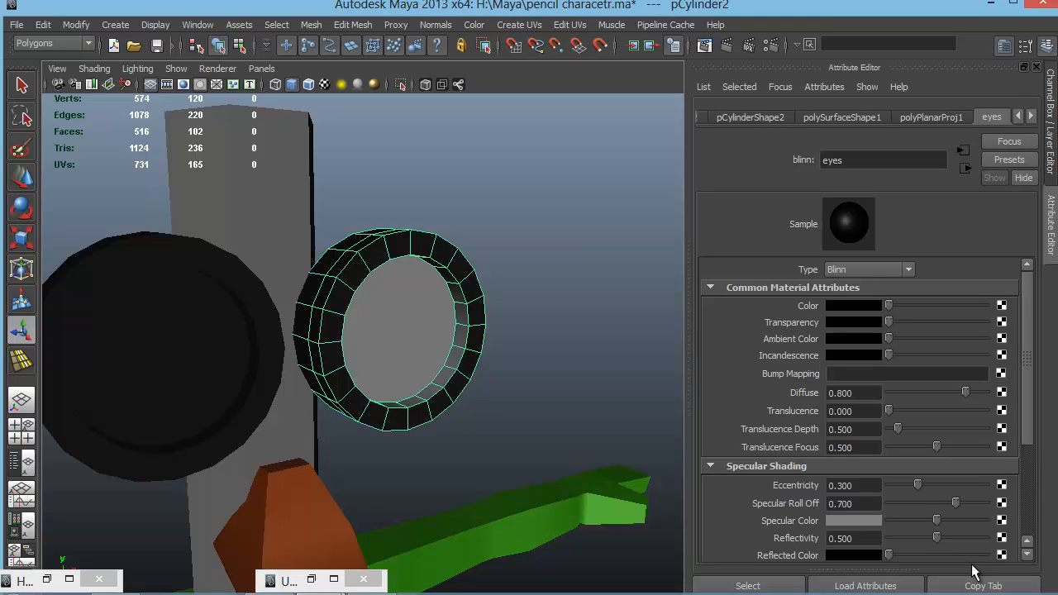
right_click(1018, 117)
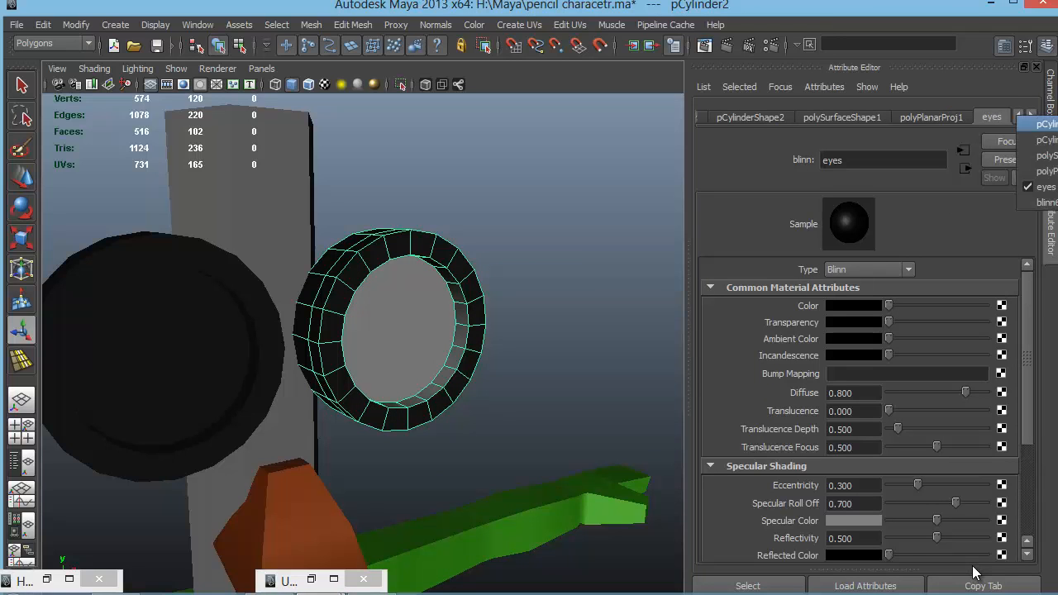
click(1034, 202)
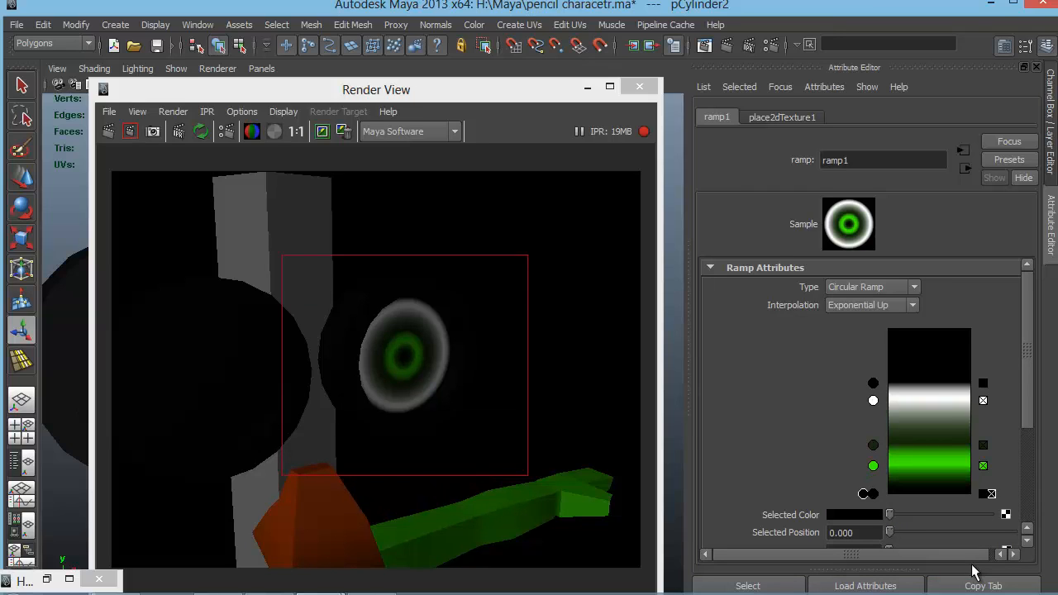
Close the render preview and delete the character's untextured right eye
key(alt+F4)
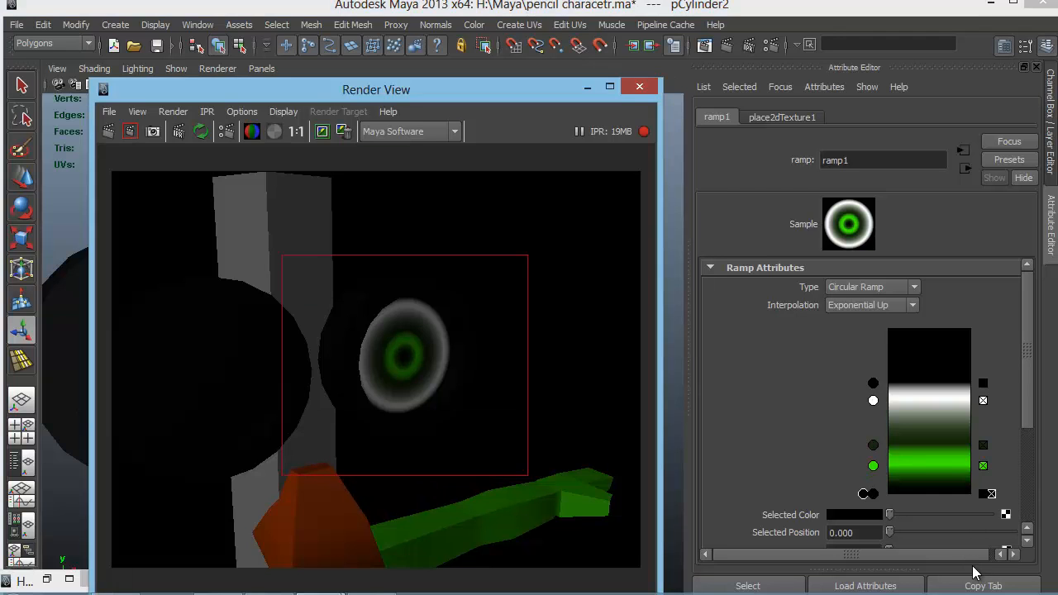
scroll(362, 331, down, 5)
alt+drag(362, 330, 367, 286)
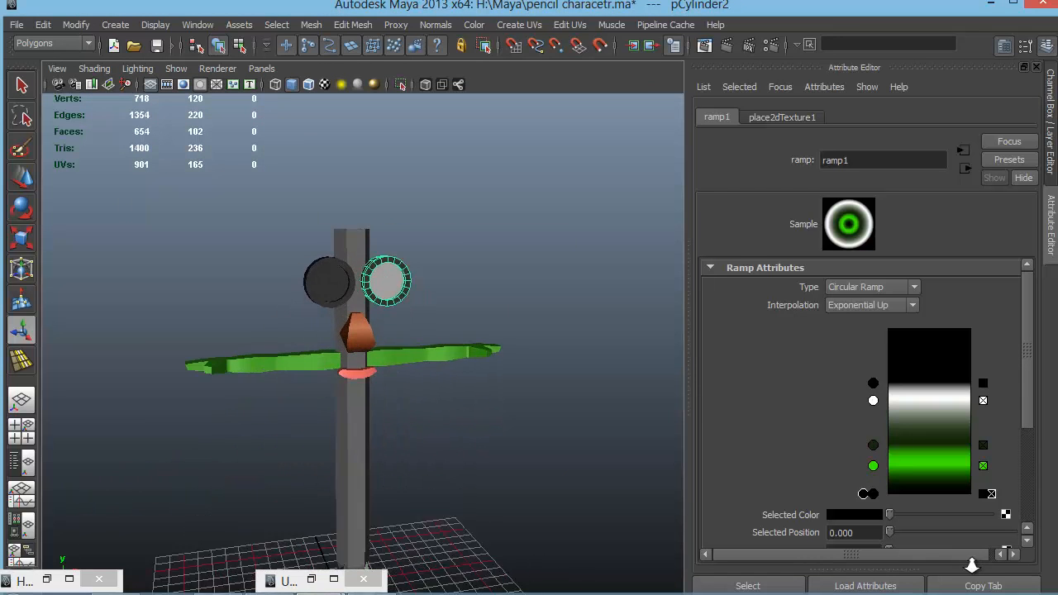
scroll(362, 331, up, 2)
alt+middle_drag(362, 286, 368, 364)
right_drag(349, 359, 349, 396)
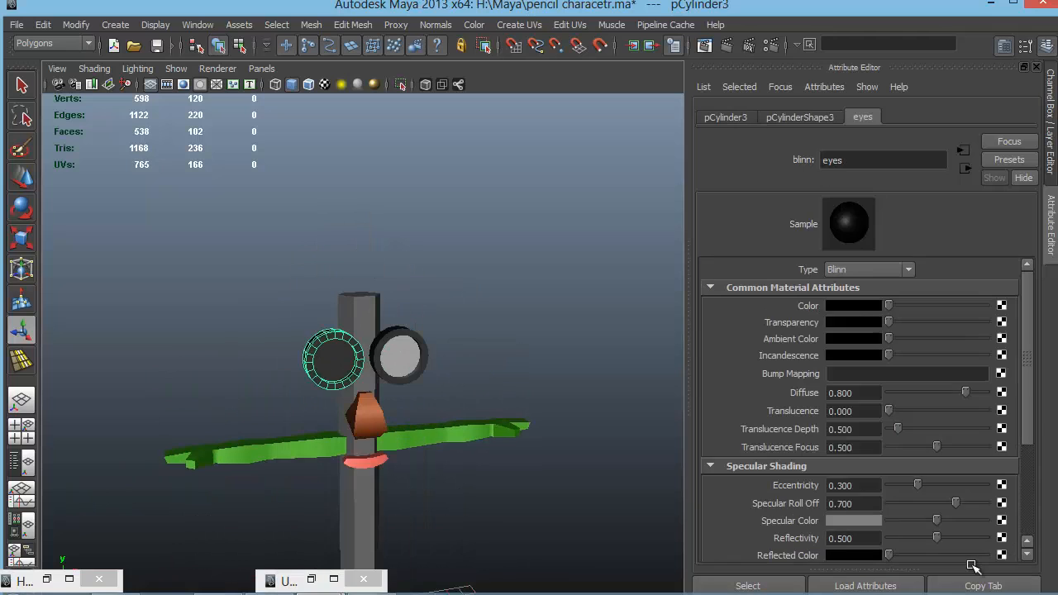
key(Delete)
Select the remaining textured eye and, in the front view, snap its pivot horizontally to the character's vertical center line
click(399, 356)
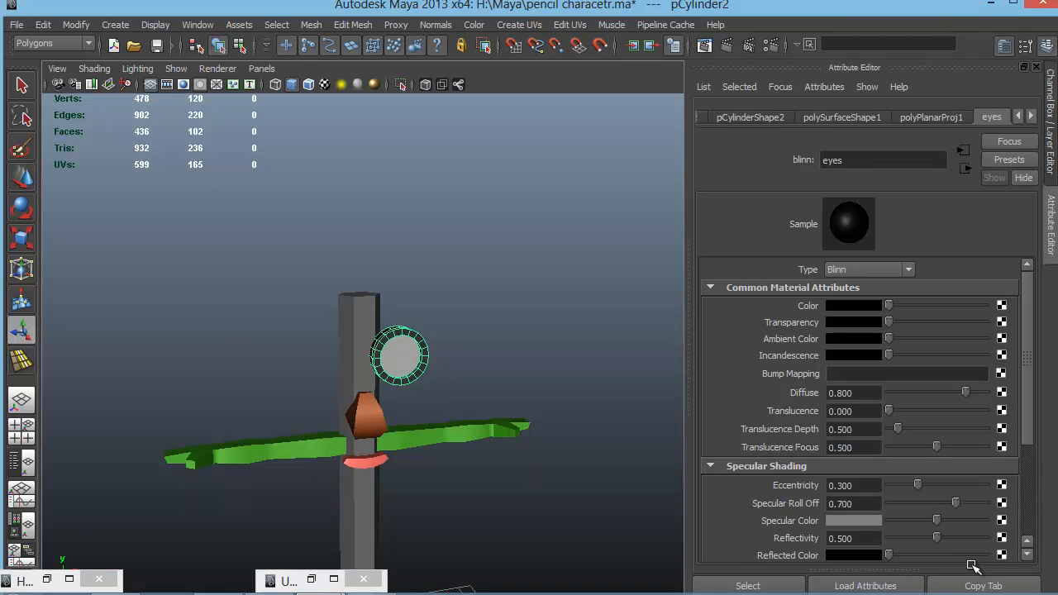
key(space)
key(space)
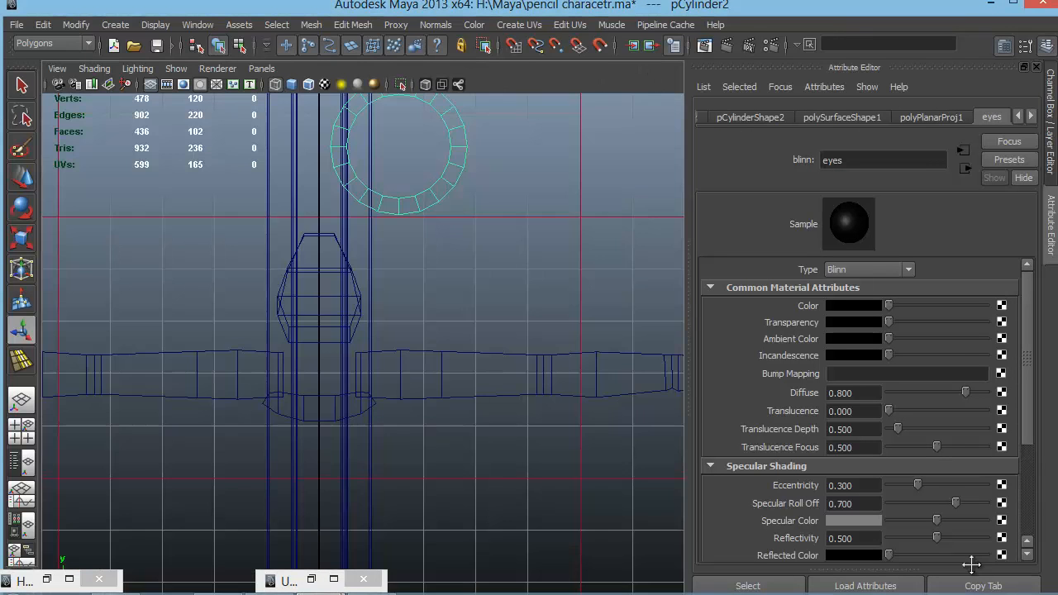
key(f)
key(w)
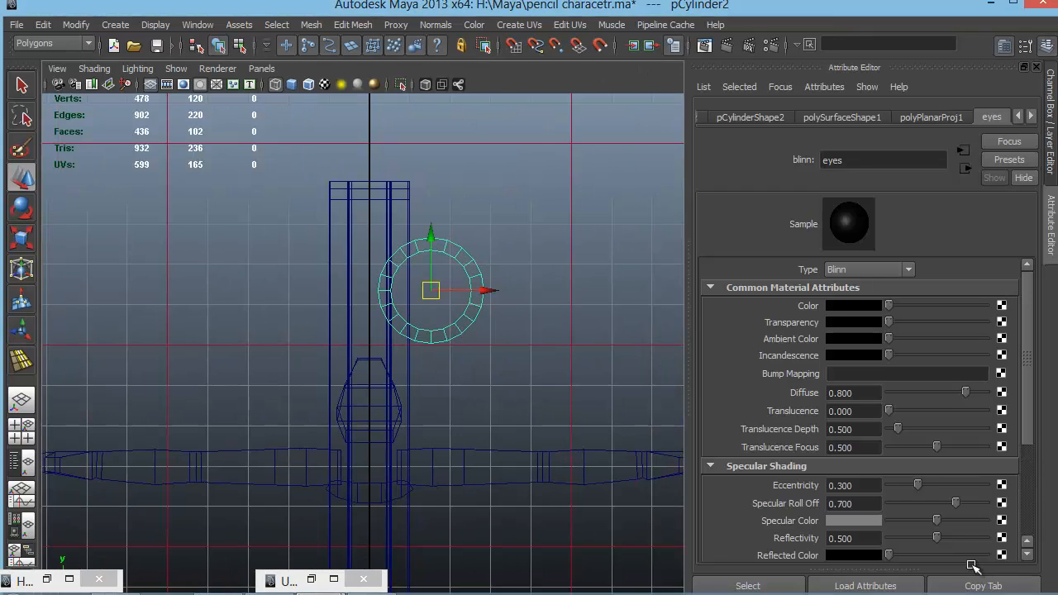
key(Insert)
key(x)
drag(474, 290, 411, 290)
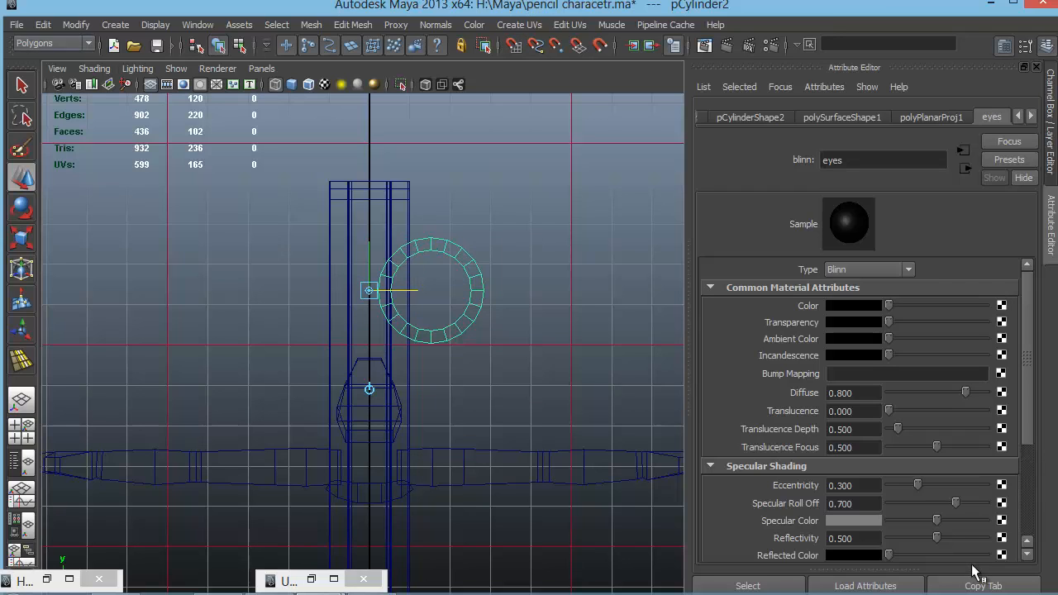
key(Insert)
key(Insert)
click(43, 24)
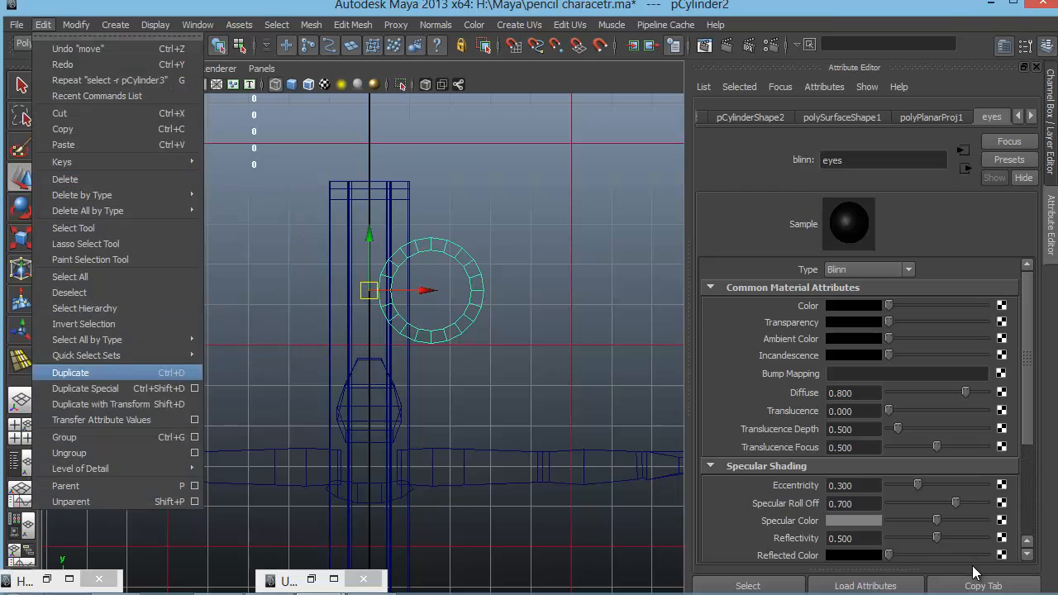
click(248, 372)
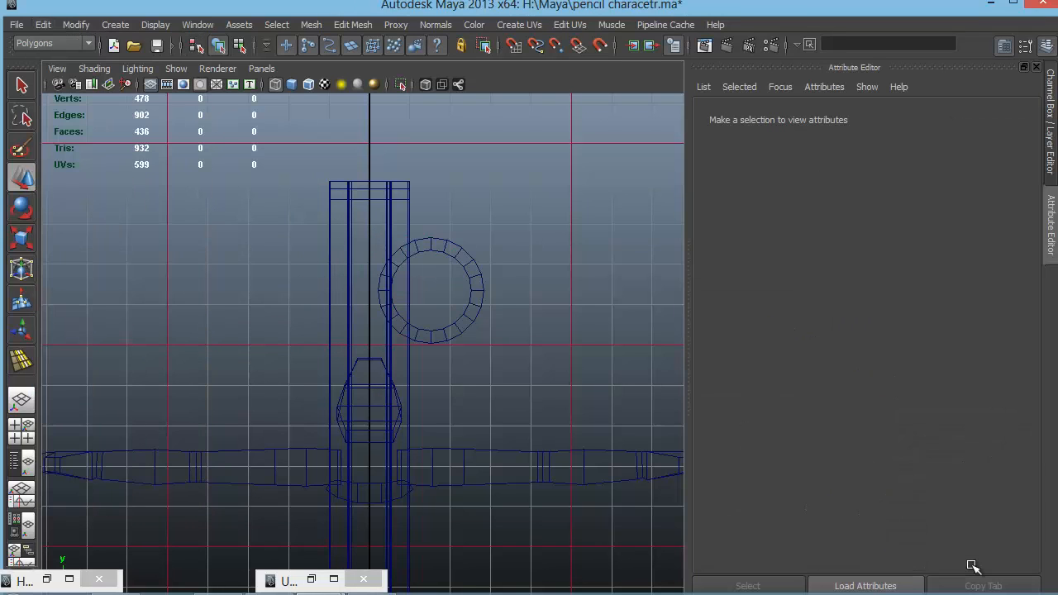
key(ctrl+z)
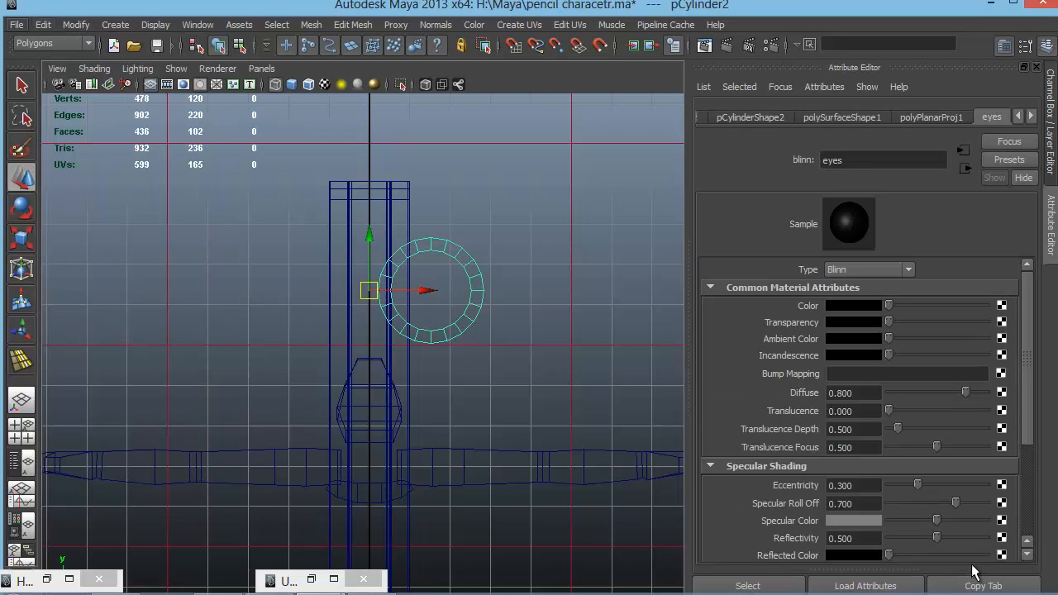
Mirror-duplicate the eye as one instance with Duplicate Special, using scale -1 in X and 1 in Y and Z
click(43, 24)
click(192, 388)
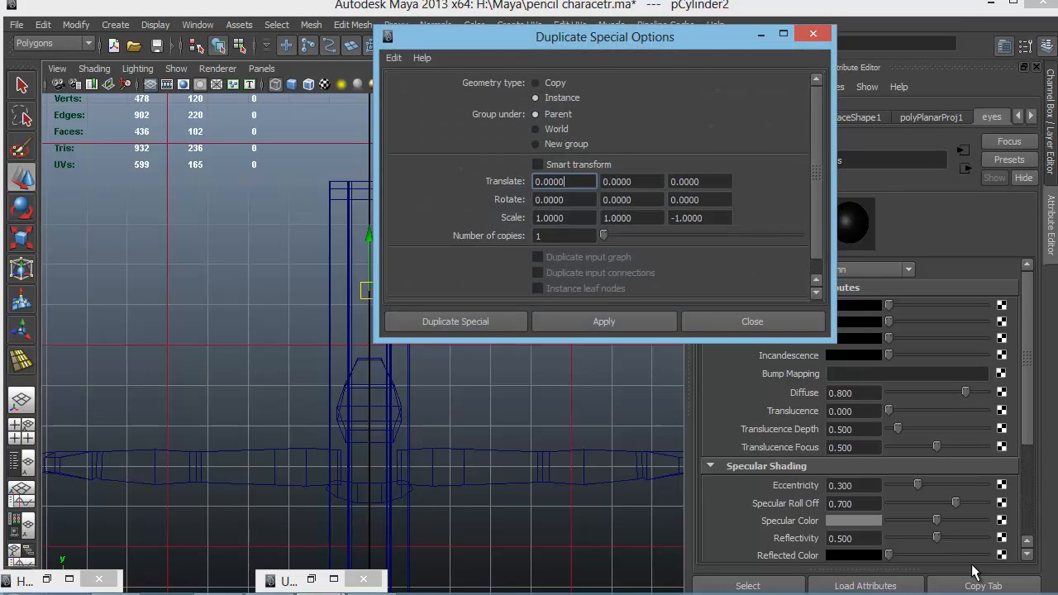
drag(705, 217, 668, 217)
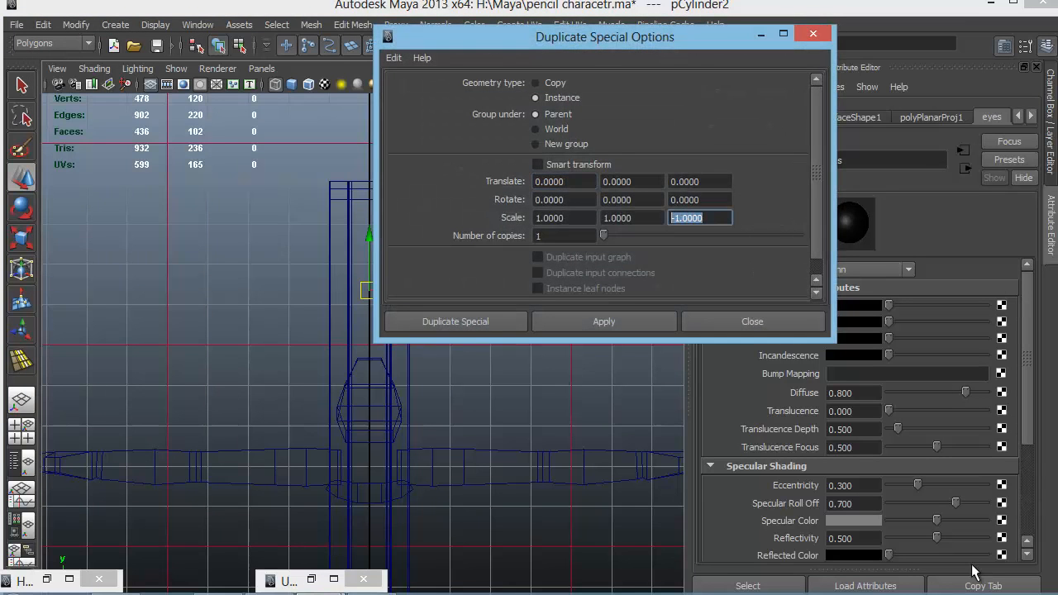
text(0)
text(1)
key(Tab)
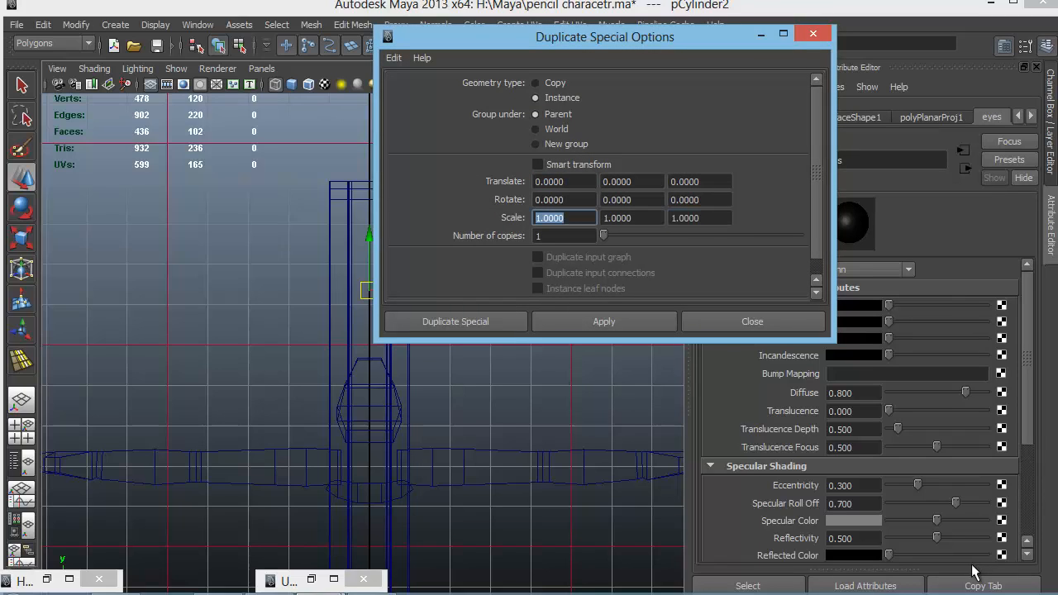
text(-1)
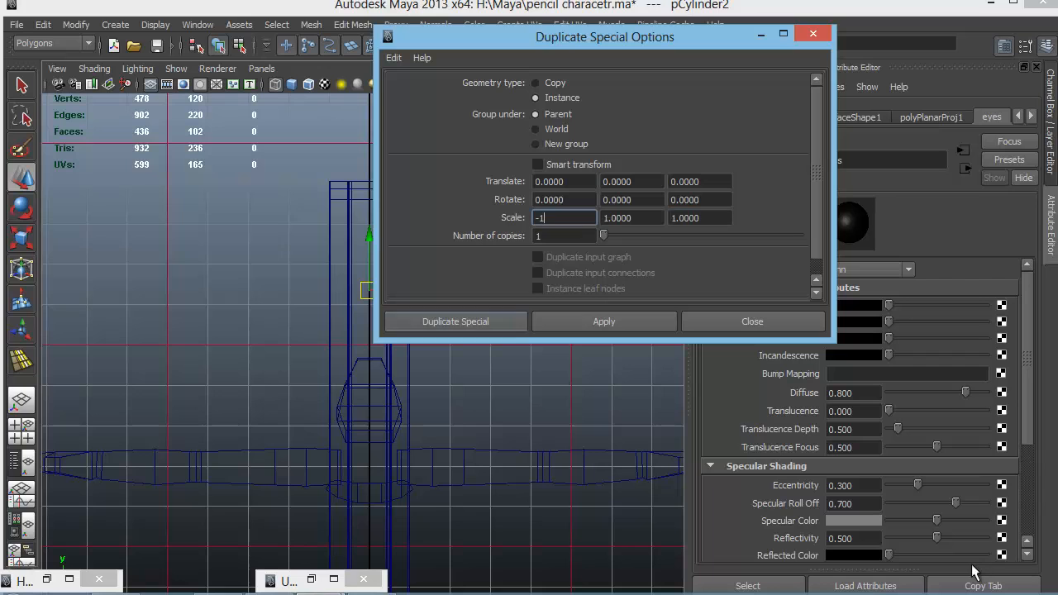
key(Return)
Frame the character's face in the perspective view and render it to check both eyes
key(space)
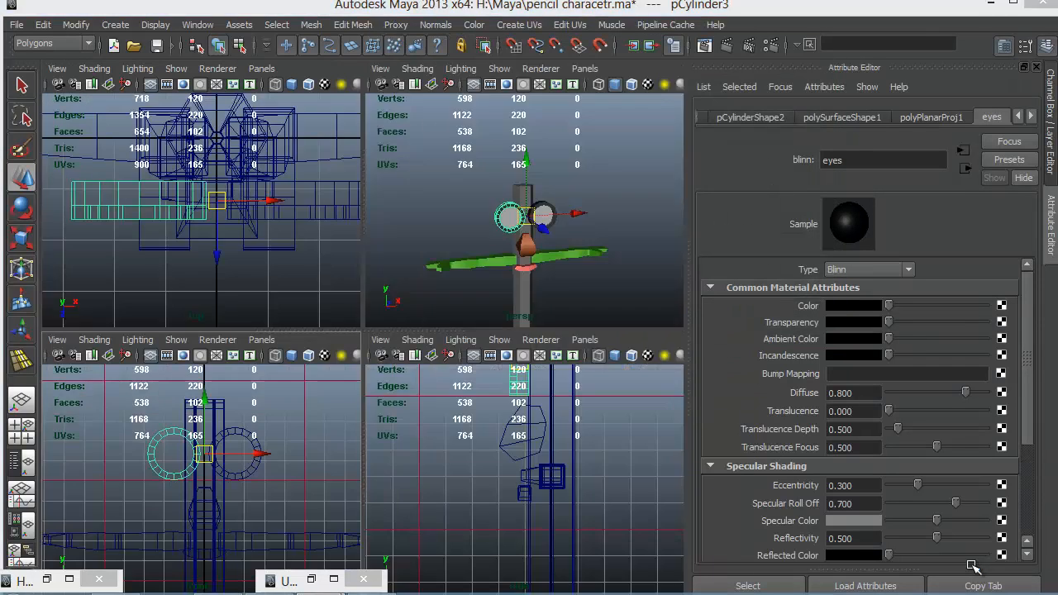
key(space)
alt+drag(364, 355, 380, 335)
alt+right_drag(356, 330, 397, 331)
alt+middle_drag(356, 330, 403, 285)
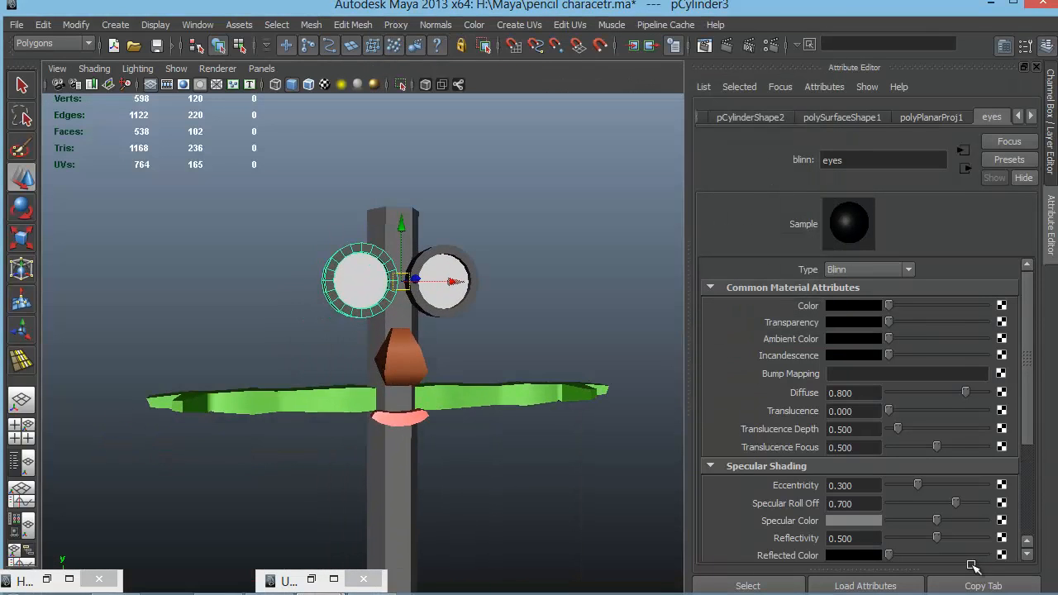
click(727, 45)
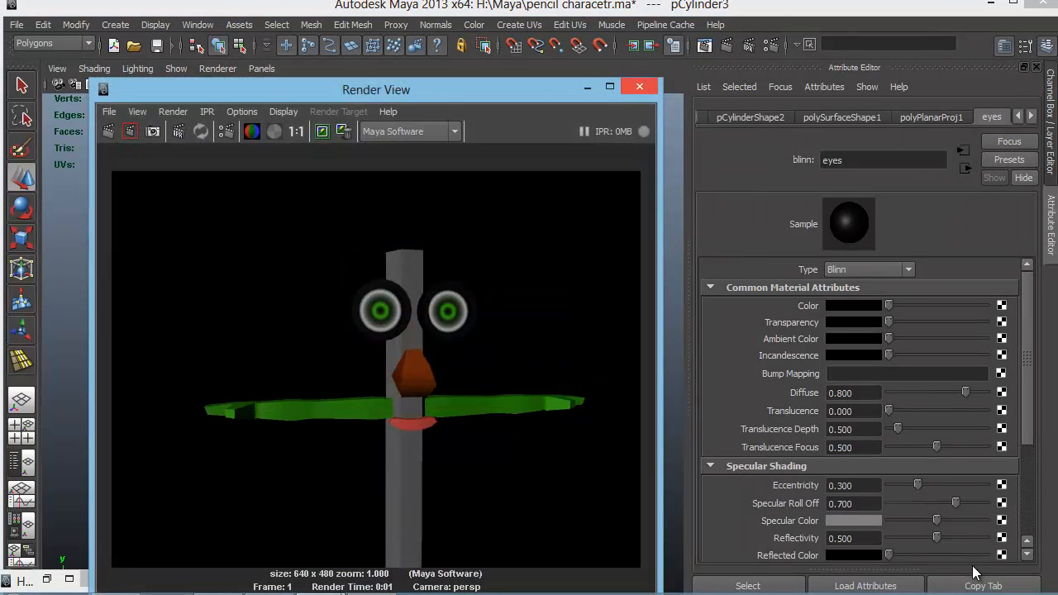
click(639, 86)
Frame the whole character from head to feet and render it to check the overall look
alt+right_drag(397, 338, 298, 339)
alt+middle_drag(381, 331, 407, 243)
alt+drag(406, 330, 430, 338)
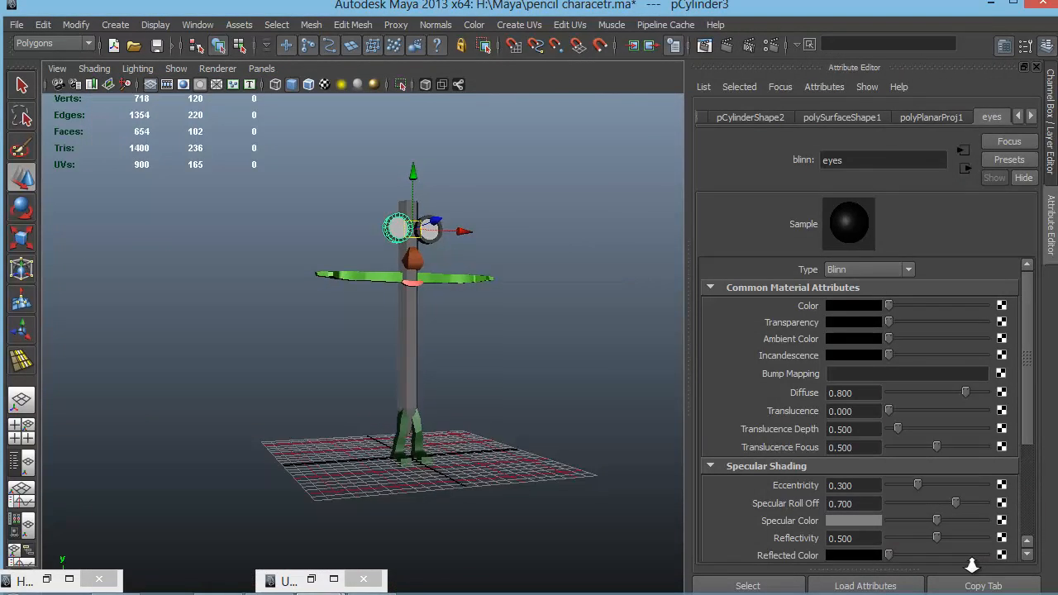
alt+right_drag(364, 339, 446, 339)
alt+drag(413, 330, 421, 348)
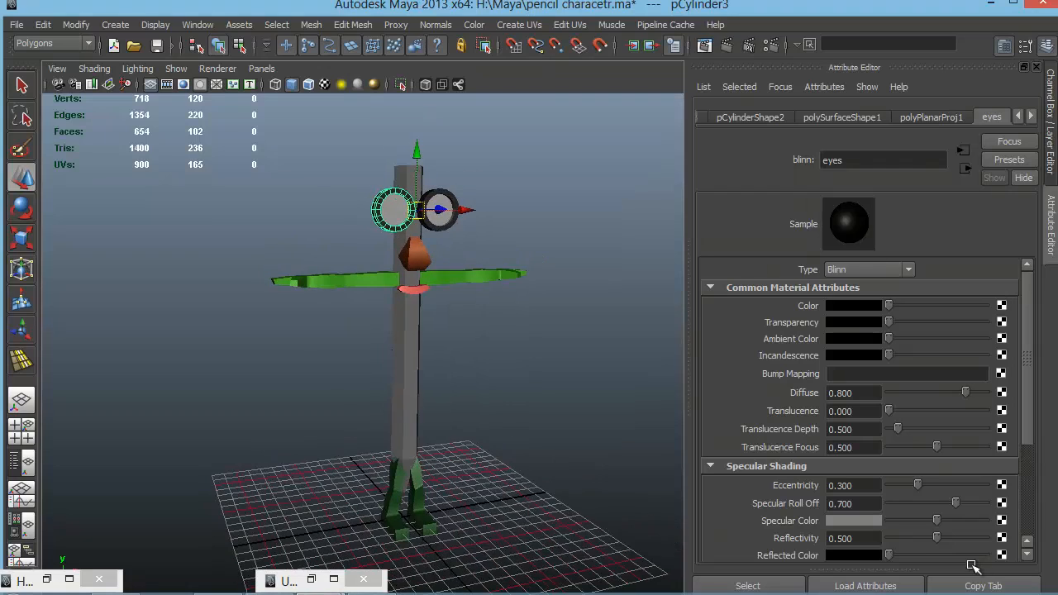
click(727, 46)
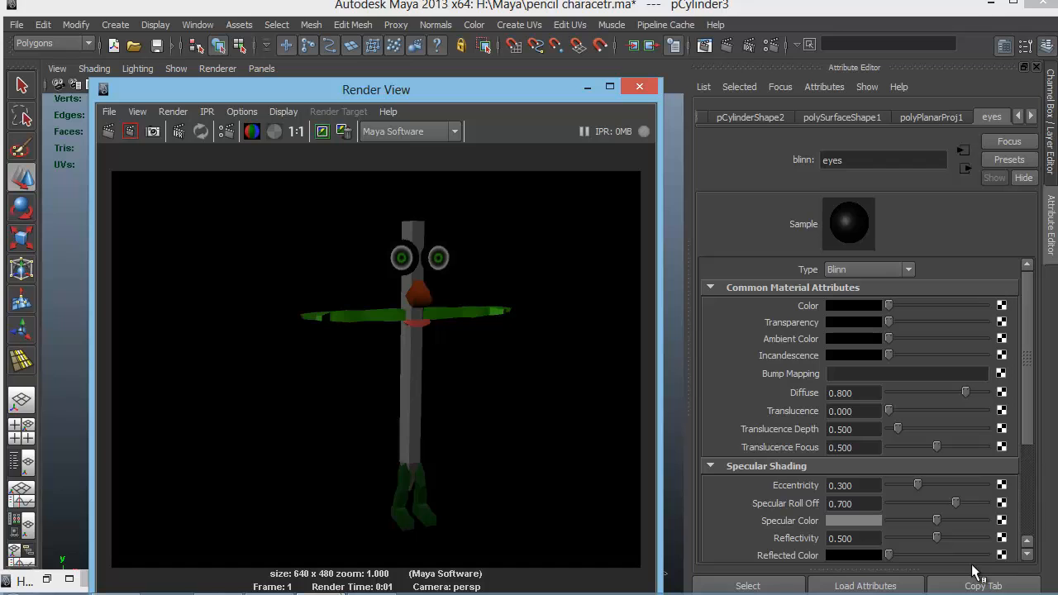
click(639, 86)
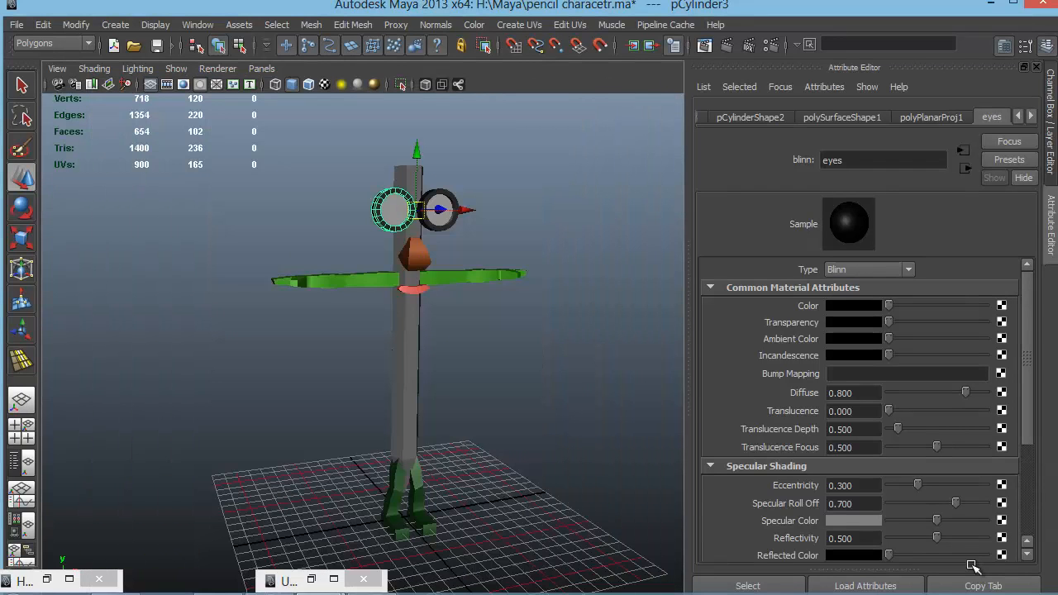
Recolor the white band of the eye's blinn6 circular ramp to light green and check it in a render
click(1031, 116)
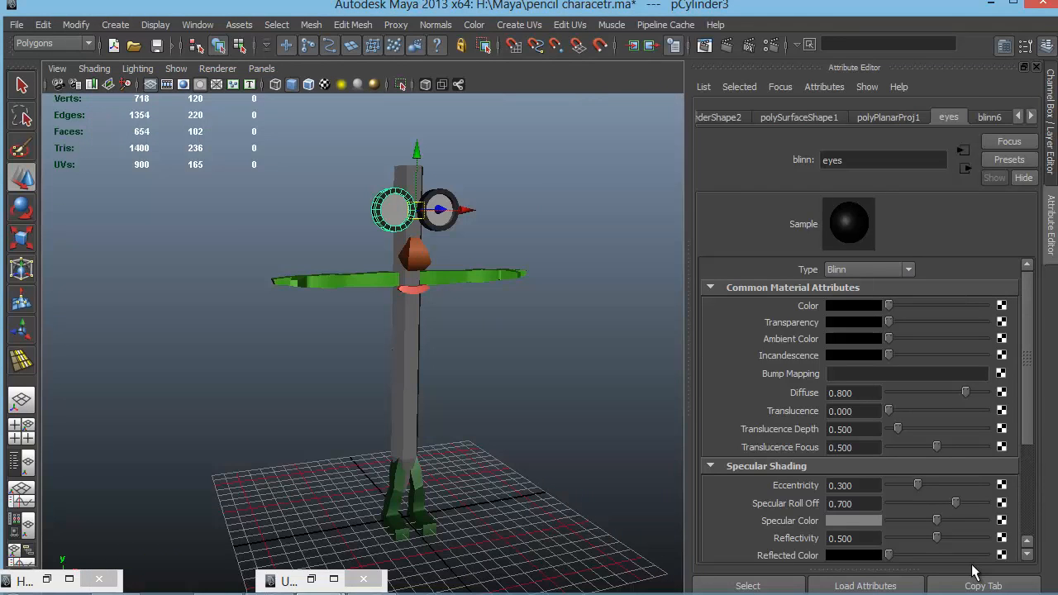
click(989, 116)
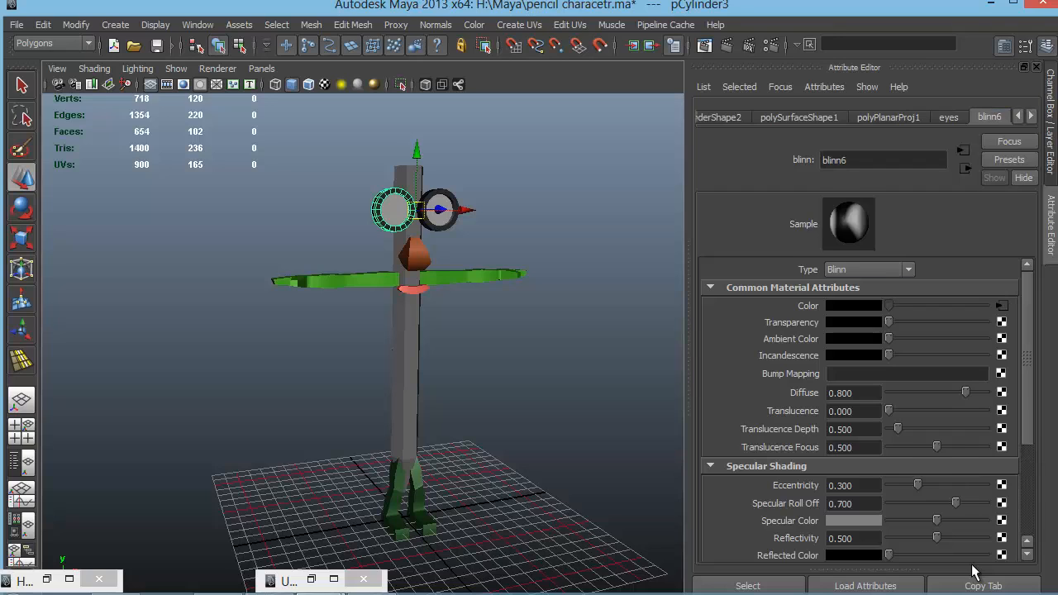
click(1002, 305)
click(873, 400)
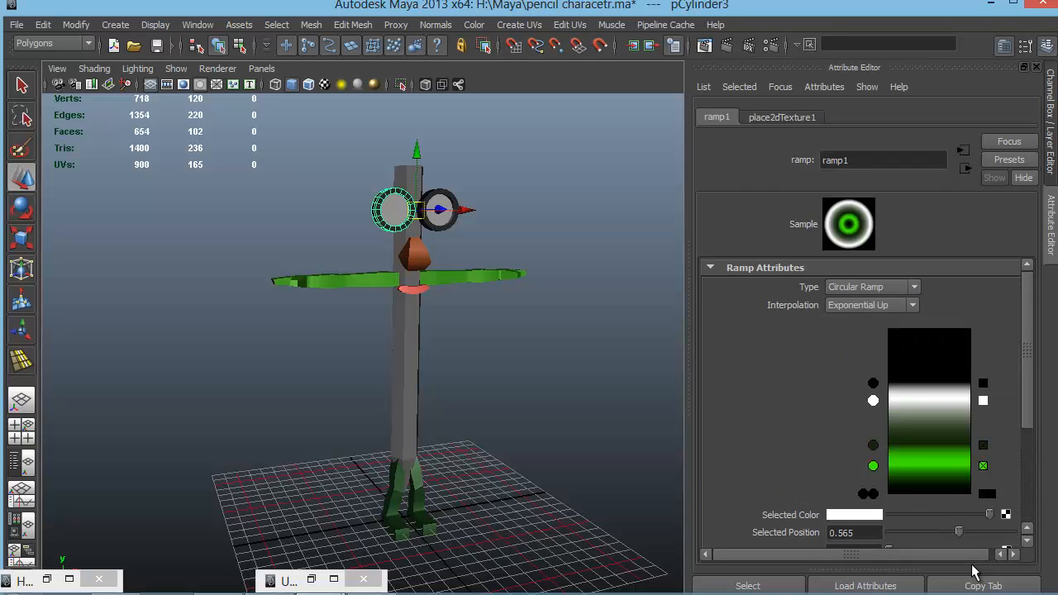
click(854, 515)
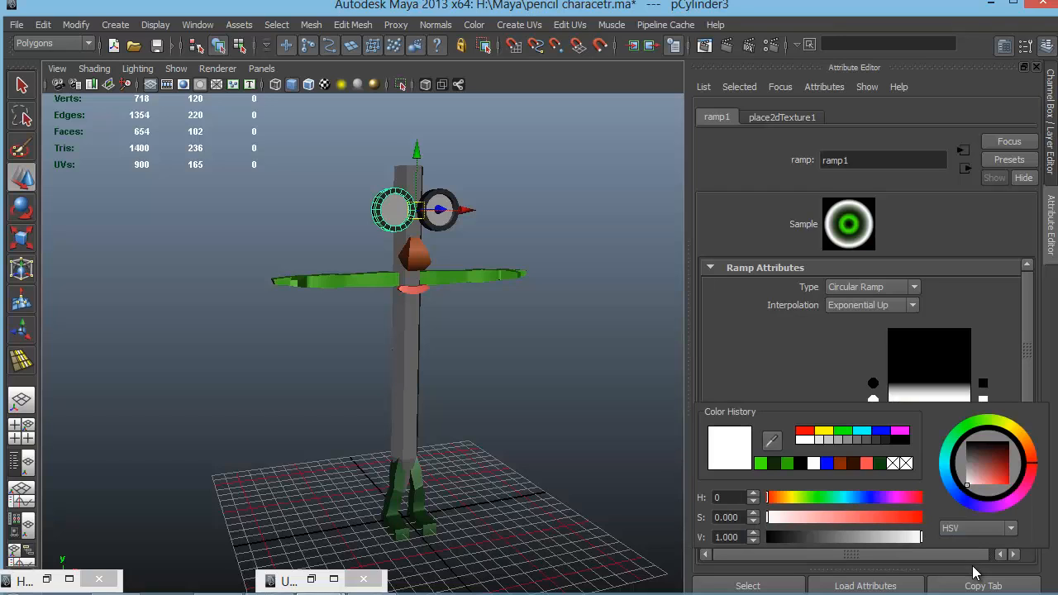
click(814, 497)
drag(842, 517, 854, 517)
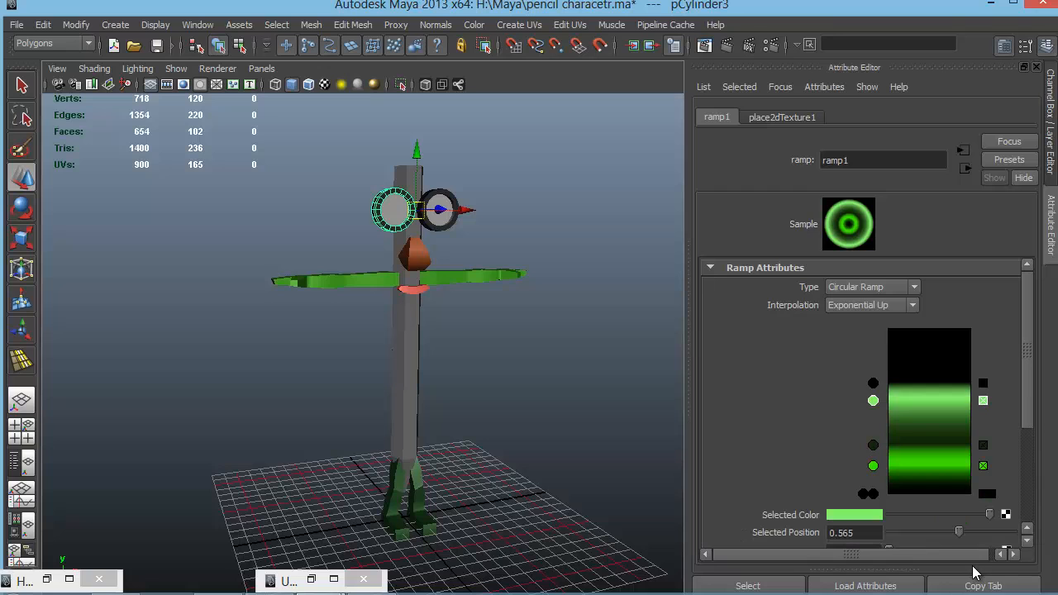
click(727, 46)
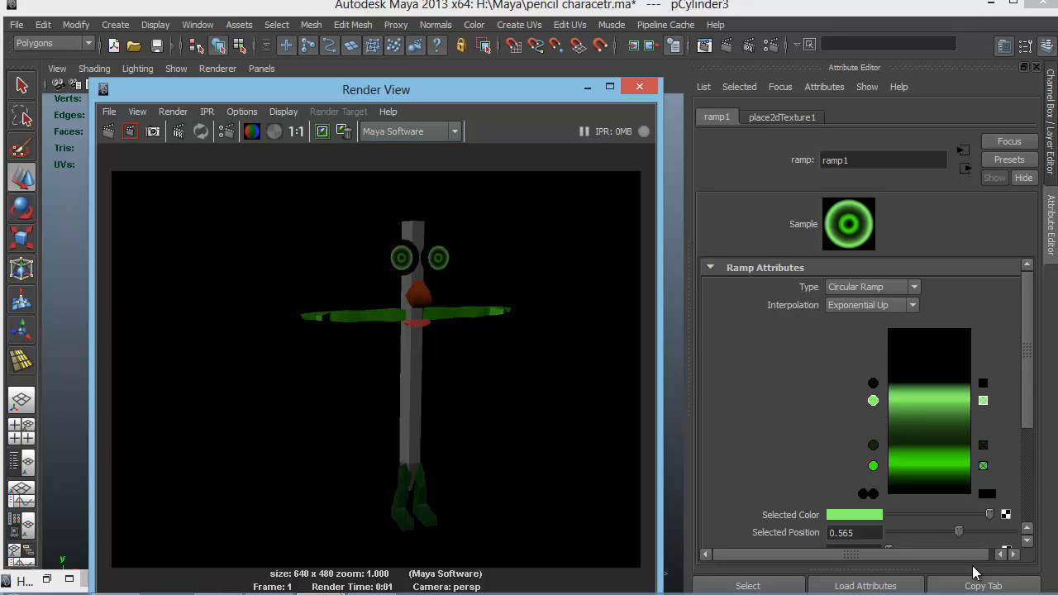
key(alt+F4)
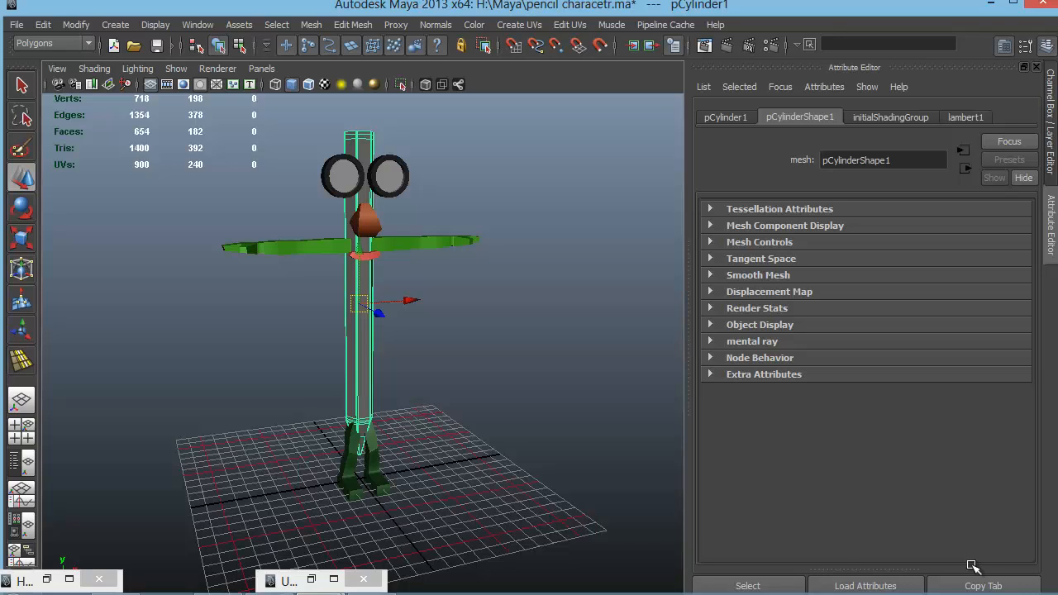
Assign a new Blinn material to the pencil body and open its color for editing
right_click(358, 309)
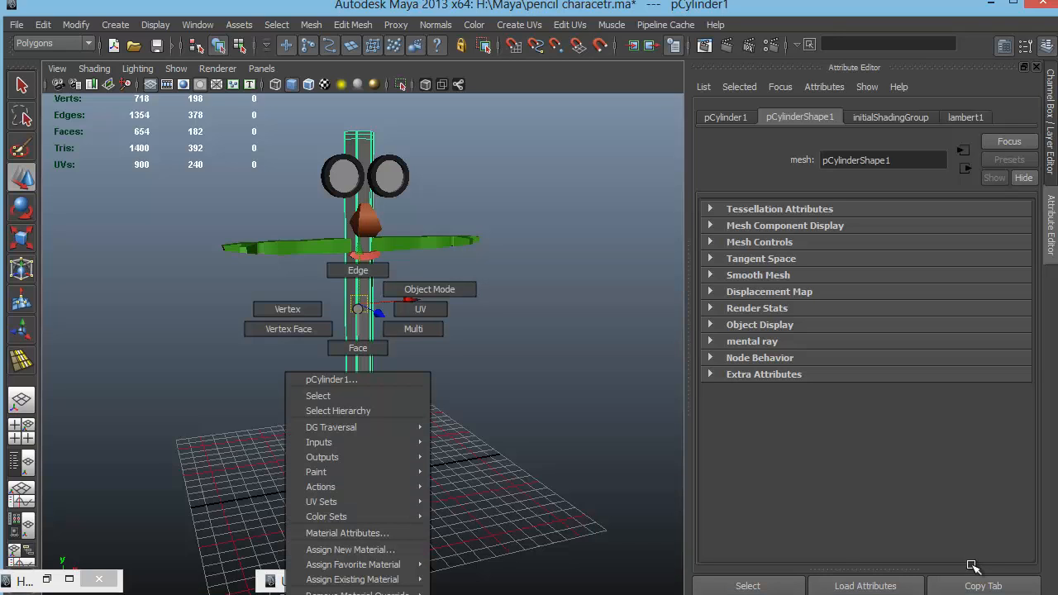
mouse_move(358, 309)
right_down()
mouse_move(364, 579)
mouse_move(380, 564)
mouse_move(475, 565)
mouse_move(459, 490)
right_up()
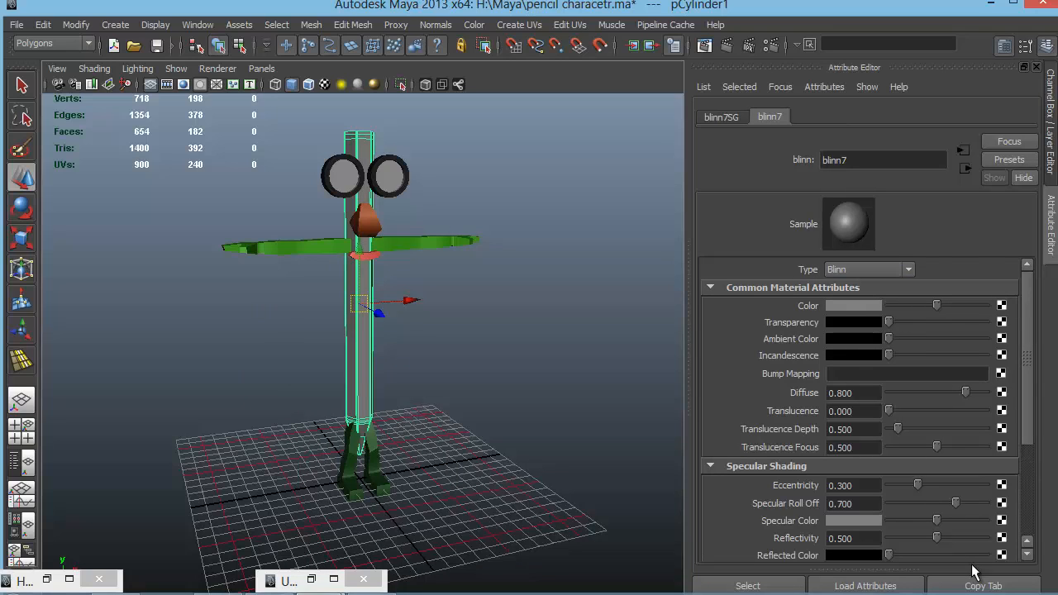
click(857, 305)
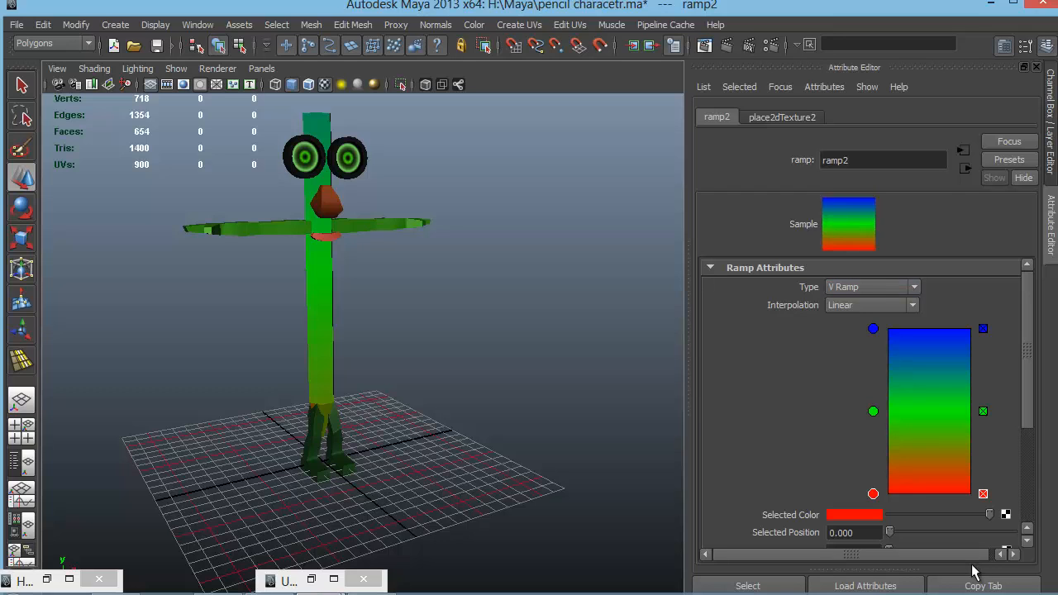
Move the blue marker of the pencil body's V ramp to position 0.665 and inspect the gradient on the character
drag(873, 328, 873, 383)
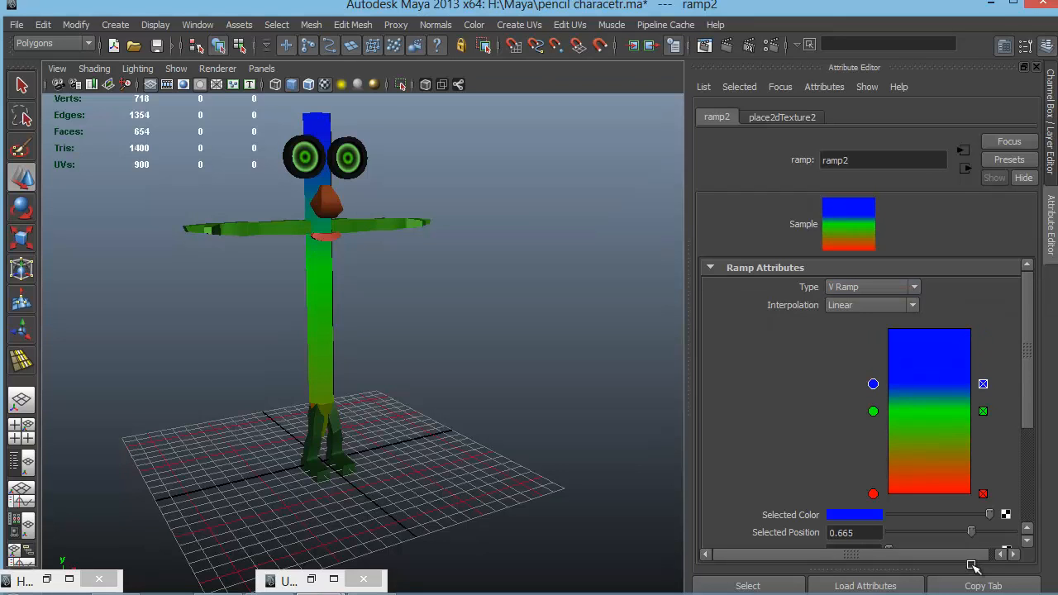
alt+middle_drag(318, 330, 326, 358)
mouse_move(326, 358)
alt+mouse_down()
mouse_move(272, 356)
mouse_move(289, 347)
alt+mouse_up()
alt+middle_drag(289, 347, 289, 343)
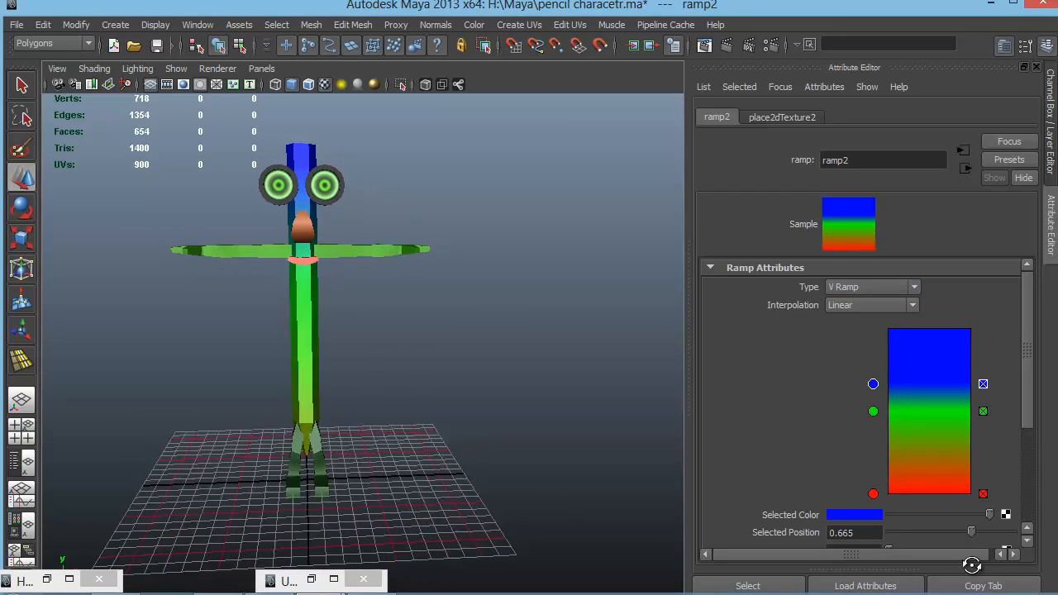
mouse_move(289, 343)
alt+mouse_down()
mouse_move(322, 331)
mouse_move(323, 341)
alt+mouse_up()
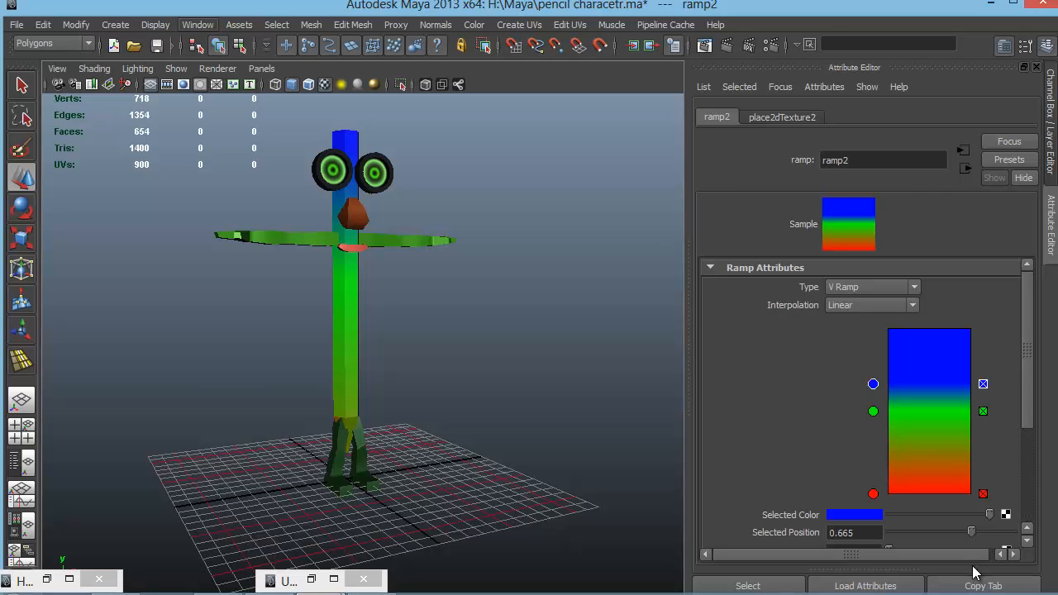
Examine the pencil body's UV layout over the ramp in the UV Texture Editor and display its blinn7 color ramp attributes
click(197, 25)
click(233, 240)
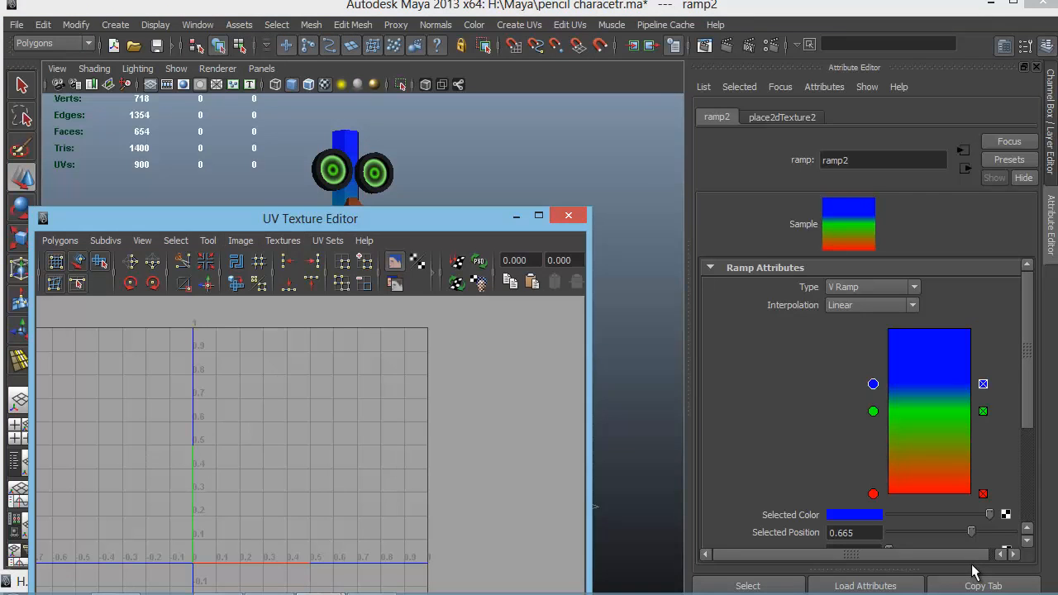
mouse_move(323, 207)
mouse_down()
mouse_move(377, 180)
mouse_move(677, 182)
mouse_move(352, 173)
mouse_move(366, 173)
mouse_up()
click(346, 330)
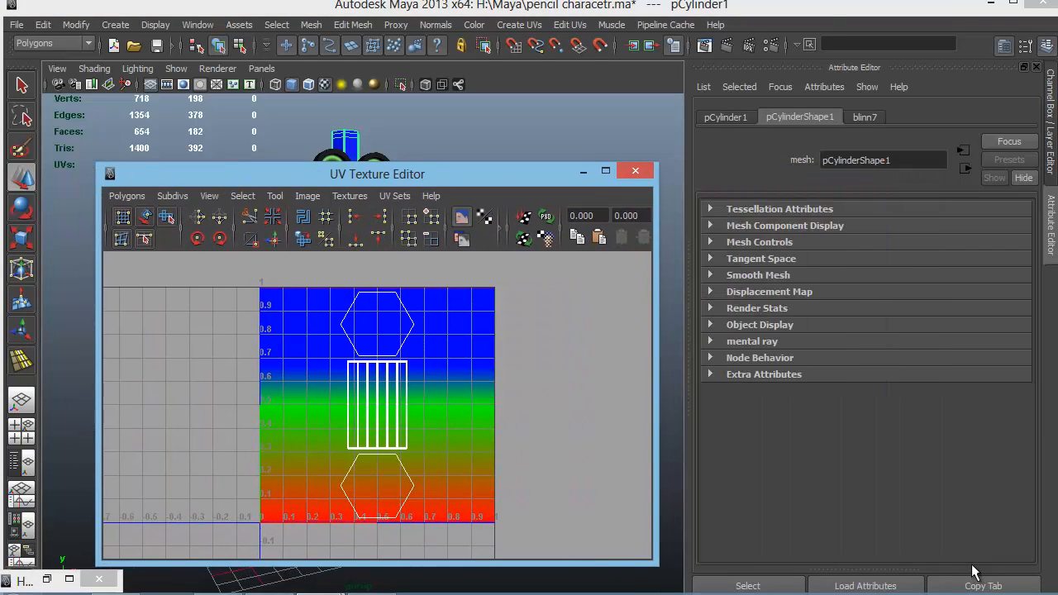
click(864, 116)
click(1001, 305)
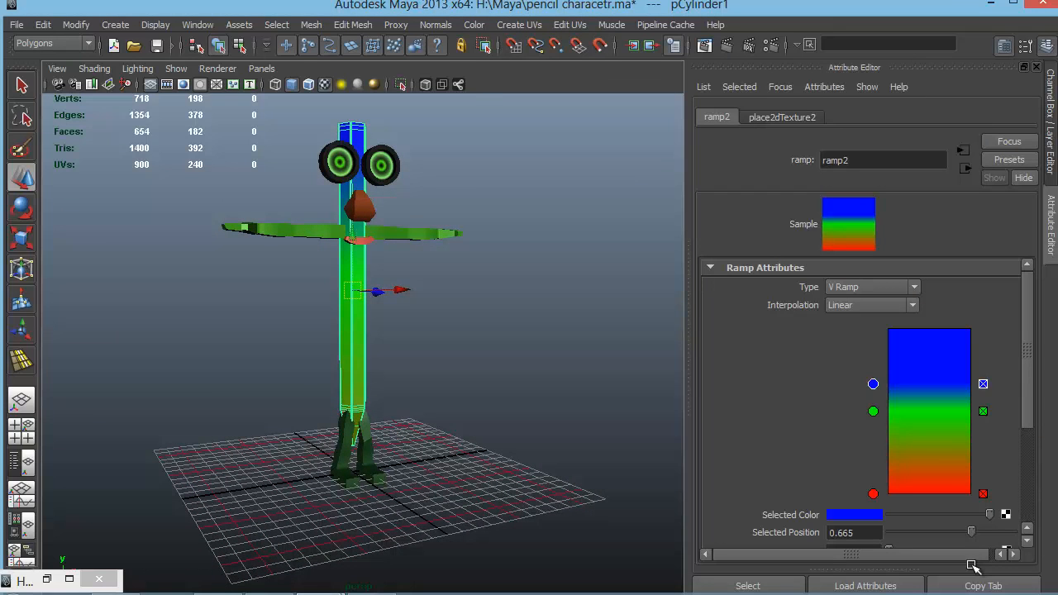
Select all faces of the pencil body and apply cylindrical UV mapping to them
right_drag(359, 125, 358, 165)
mouse_move(320, 108)
mouse_down()
mouse_move(436, 252)
mouse_move(435, 505)
mouse_up()
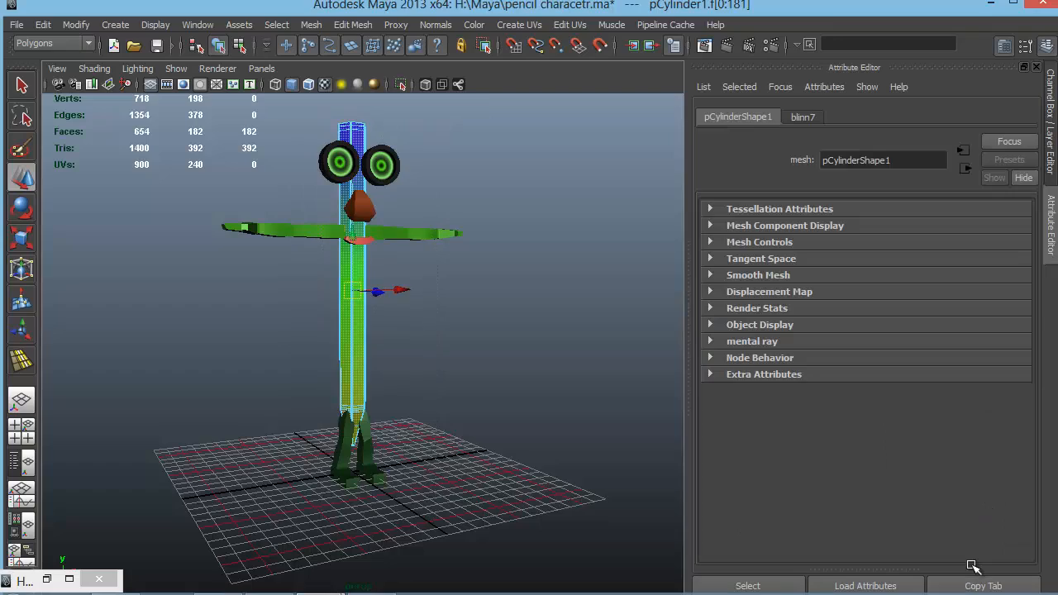
mouse_move(435, 289)
alt+mouse_down()
mouse_move(414, 463)
mouse_move(417, 414)
alt+mouse_up()
alt+right_drag(417, 413, 553, 414)
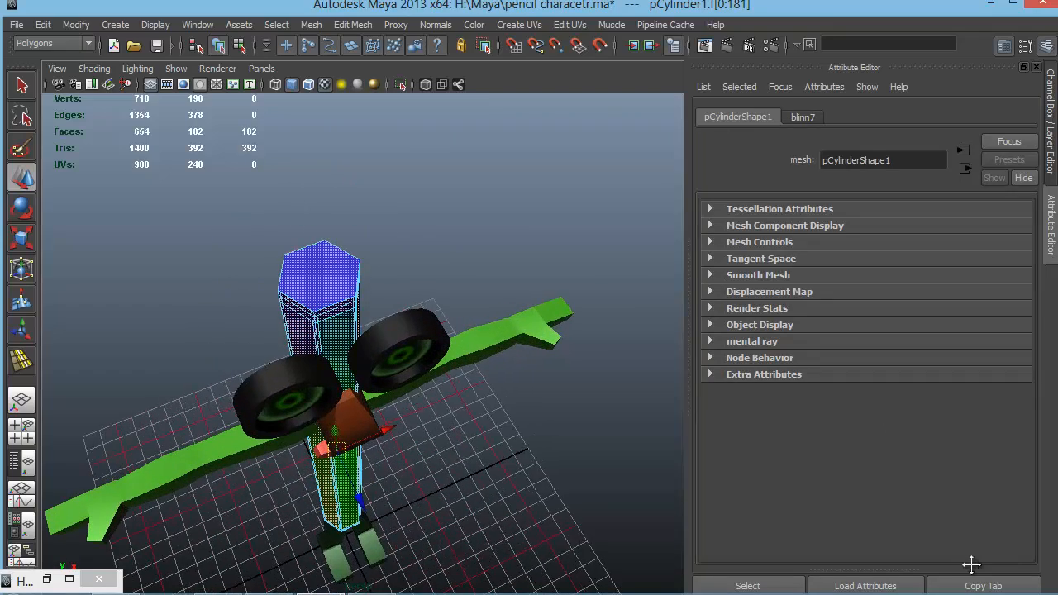
alt+middle_drag(496, 372, 552, 334)
alt+drag(552, 334, 555, 199)
click(569, 24)
mouse_move(519, 24)
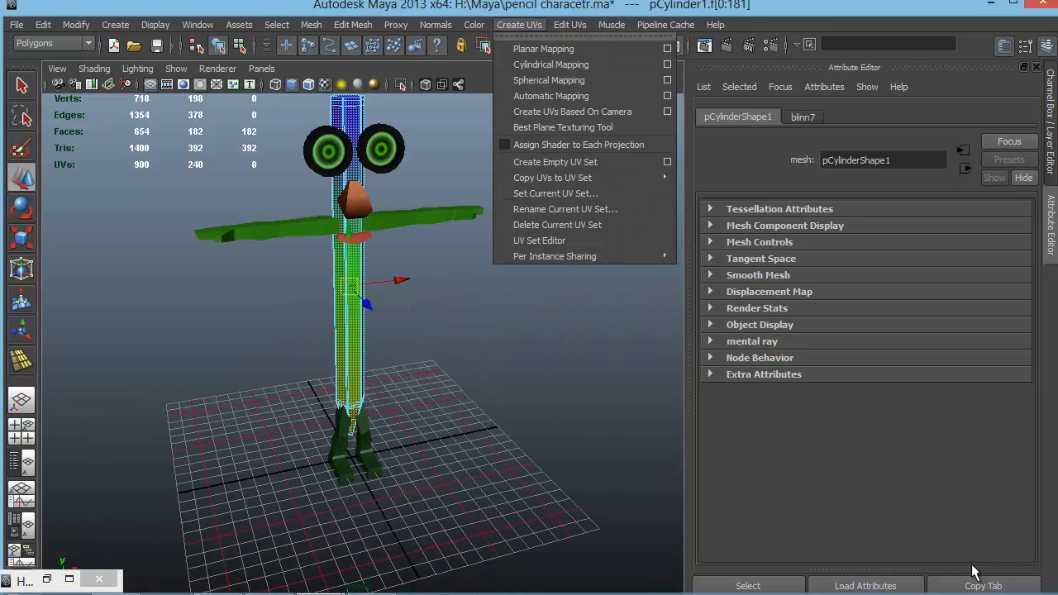
click(667, 64)
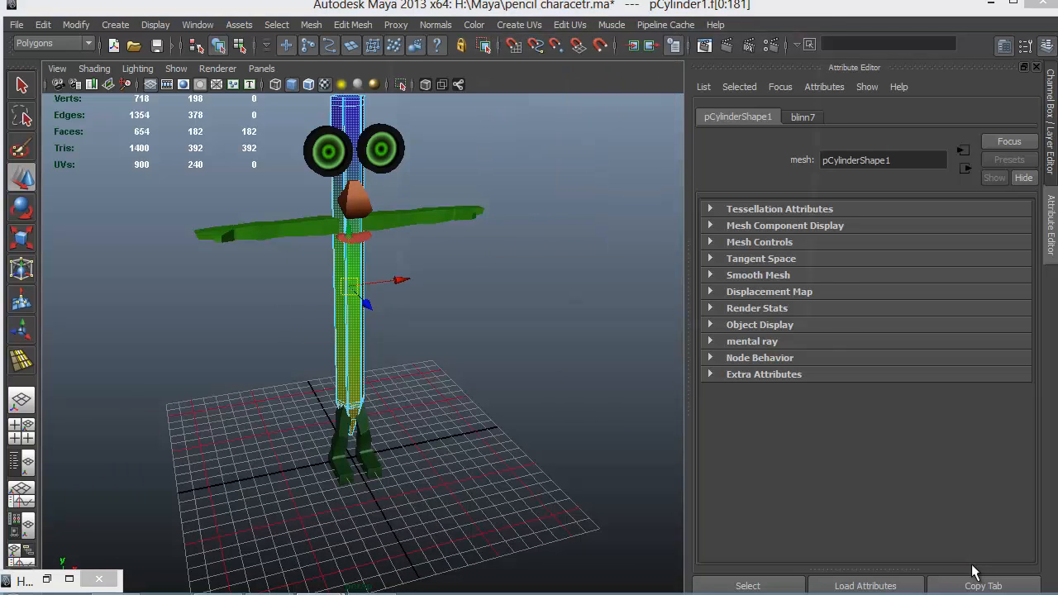
click(456, 330)
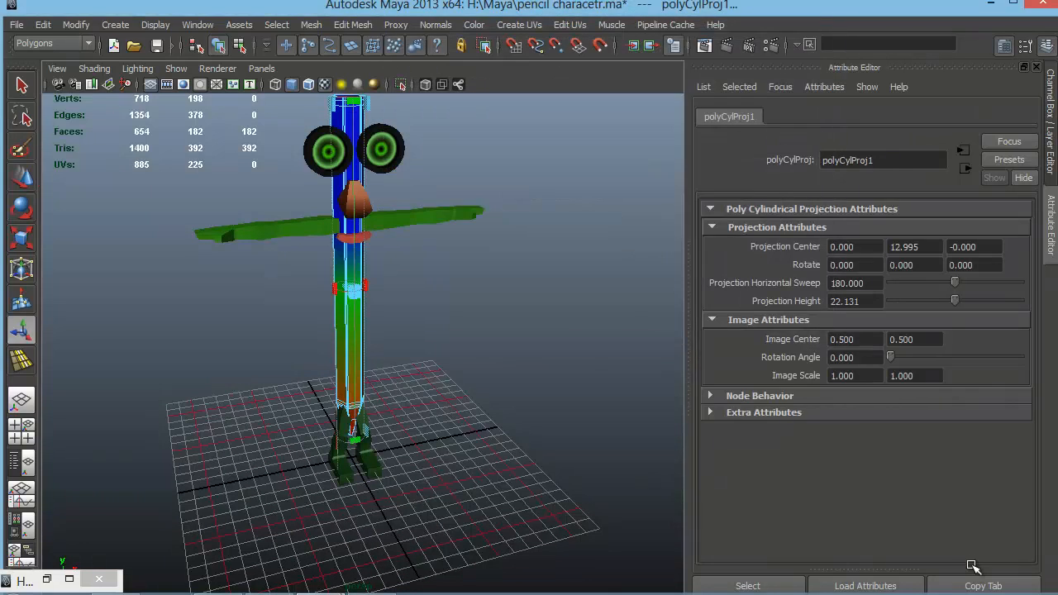
Widen the cylindrical projection's horizontal sweep to 360 degrees around the pencil body and inspect the gradient from the front
alt+middle_drag(456, 330, 485, 371)
mouse_move(484, 371)
alt+mouse_down()
mouse_move(487, 446)
mouse_move(612, 376)
mouse_move(605, 471)
alt+mouse_up()
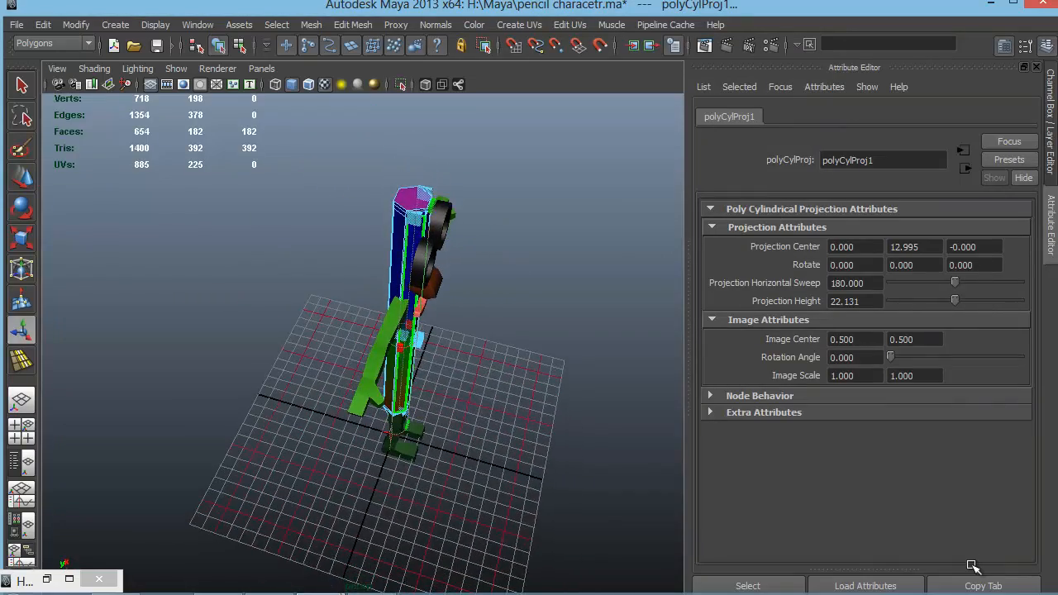
mouse_move(463, 447)
alt+mouse_down()
mouse_move(554, 388)
mouse_move(645, 364)
alt+mouse_up()
drag(401, 313, 376, 312)
alt+drag(463, 348, 413, 372)
alt+right_drag(413, 372, 496, 372)
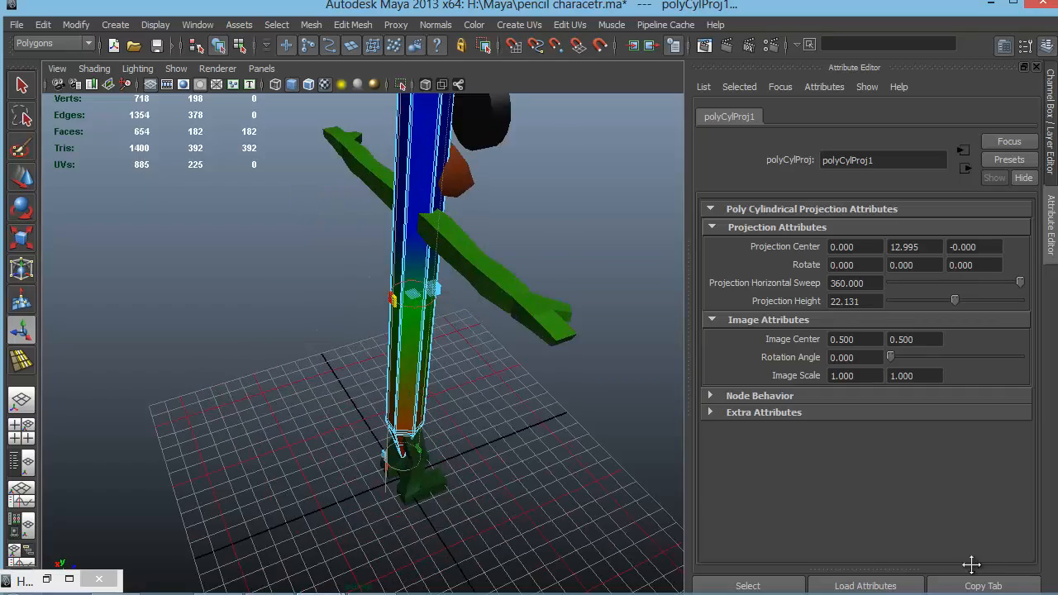
alt+middle_drag(496, 363, 492, 418)
mouse_move(496, 372)
alt+mouse_down()
mouse_move(422, 330)
mouse_move(348, 327)
alt+mouse_up()
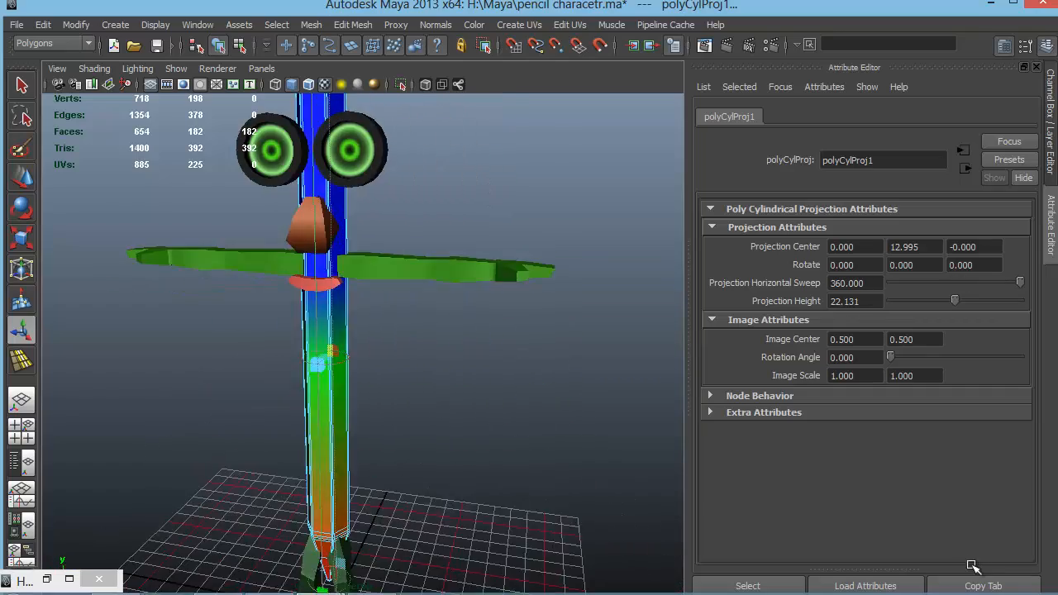
Return the pencil body to object mode and open the ramp connected to its blinn7 color
alt+right_drag(413, 347, 331, 347)
alt+middle_drag(347, 347, 373, 317)
alt+right_drag(372, 347, 347, 347)
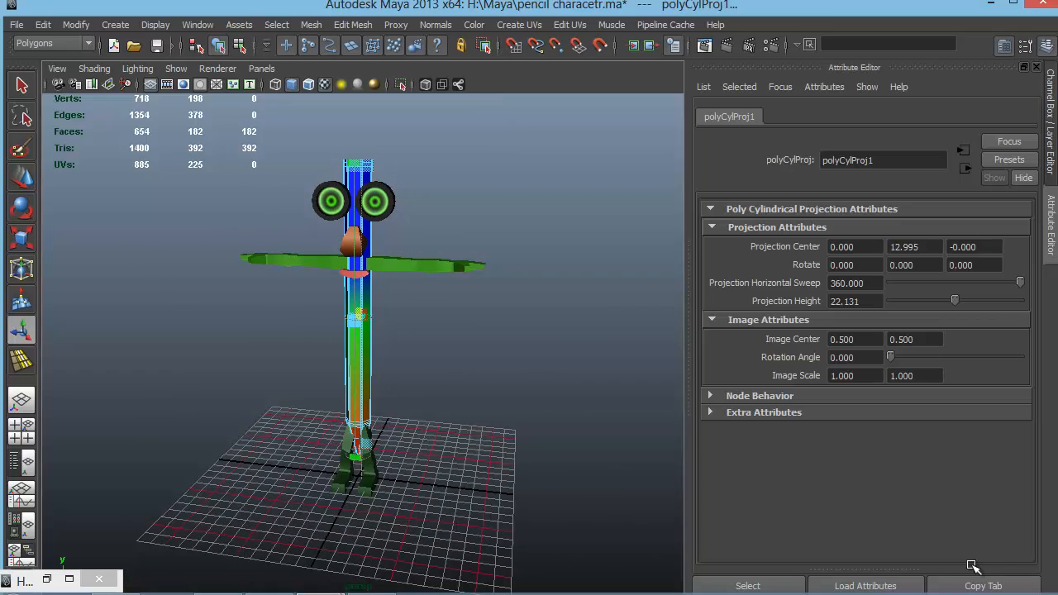
mouse_move(372, 347)
alt+mouse_down()
mouse_move(397, 326)
mouse_move(450, 318)
mouse_move(401, 318)
alt+mouse_up()
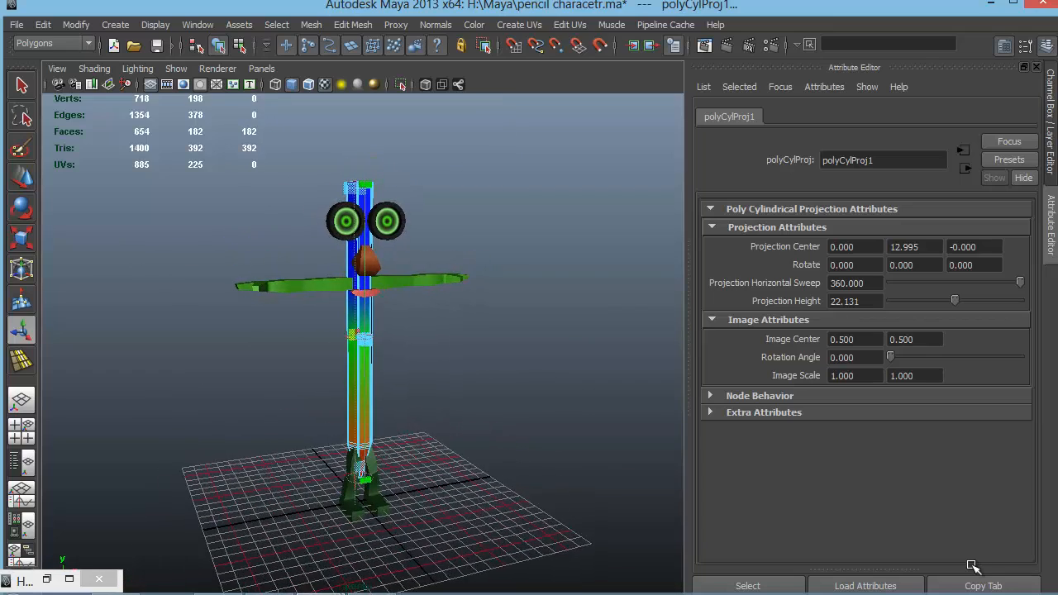
right_drag(370, 310, 359, 533)
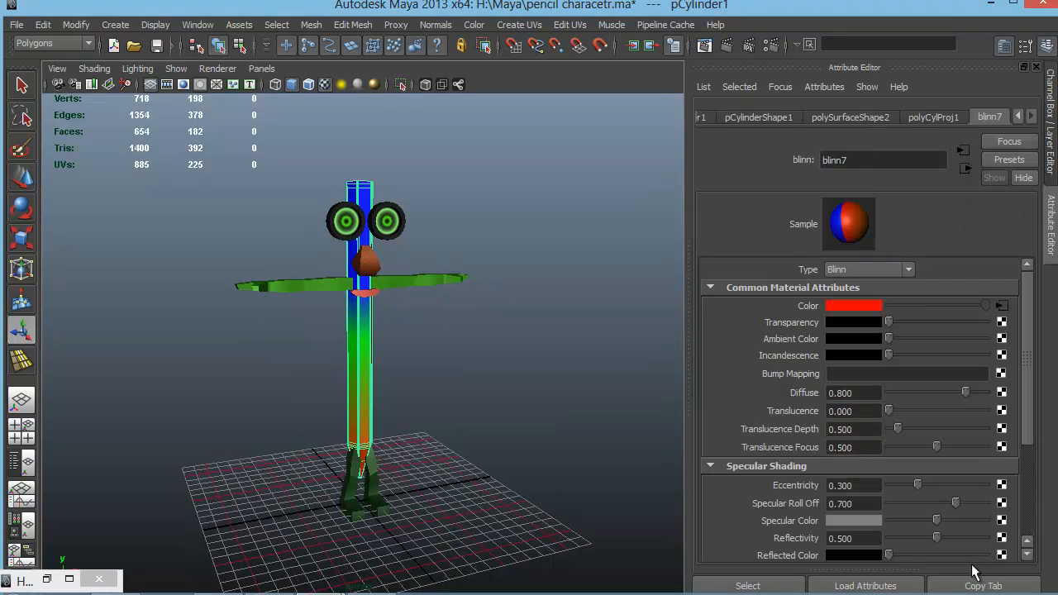
click(1001, 306)
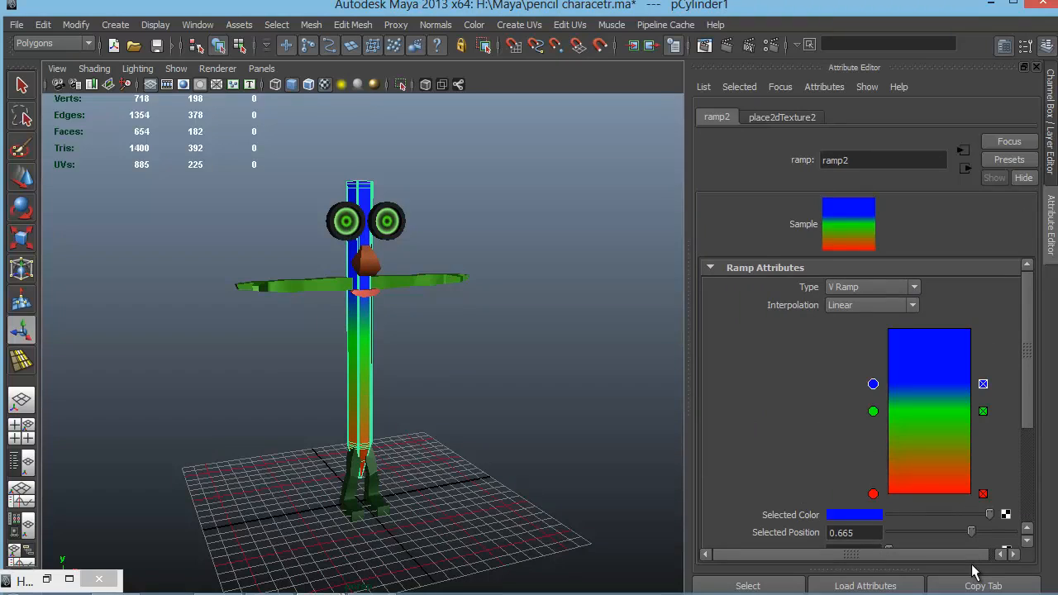
Delete the ramp's blue marker and move the green marker up to position 1.000
drag(873, 384, 873, 343)
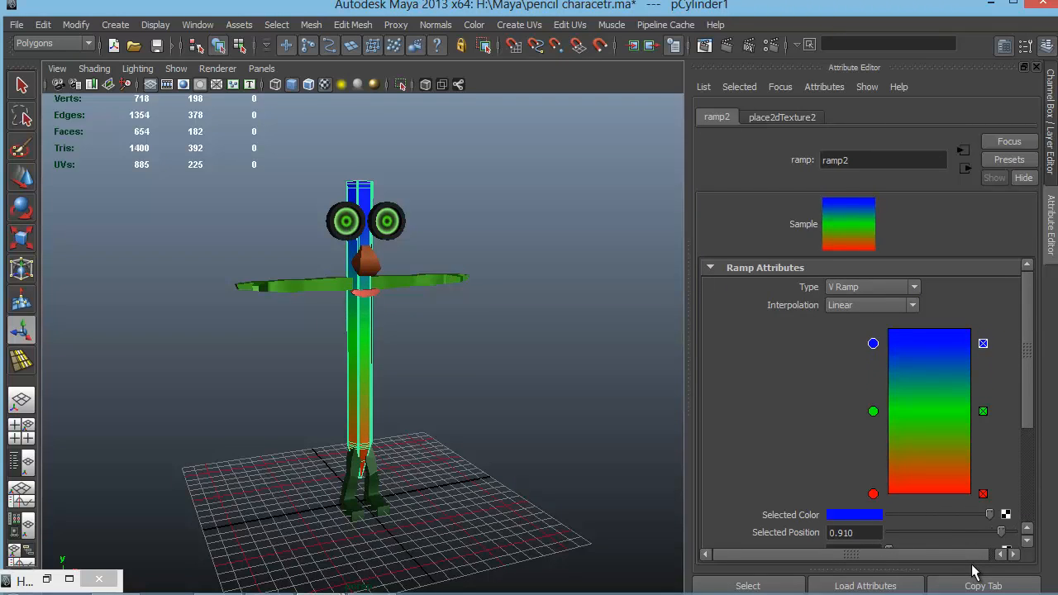
click(983, 343)
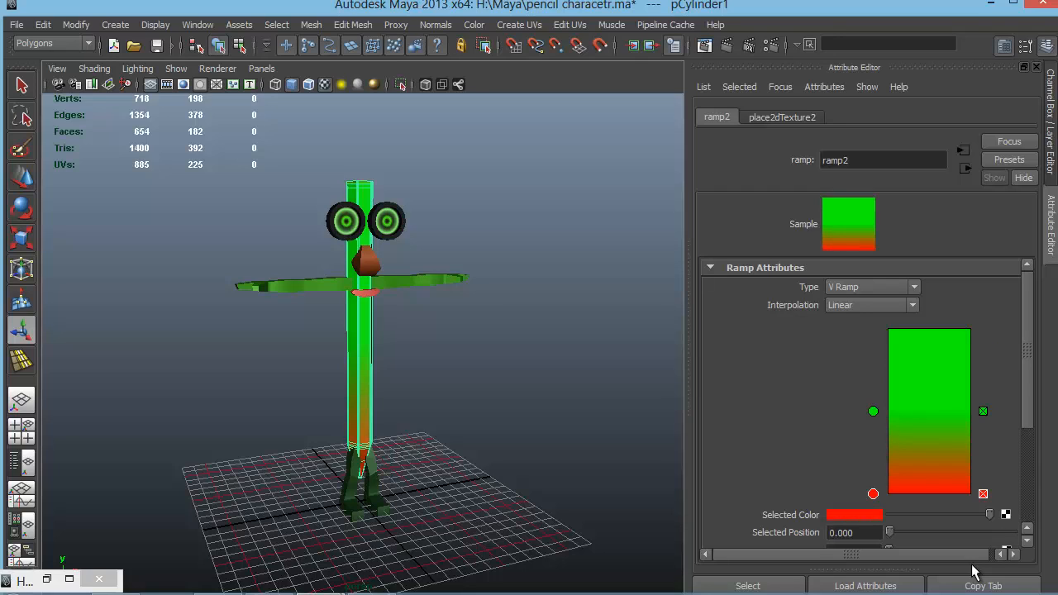
drag(873, 411, 873, 328)
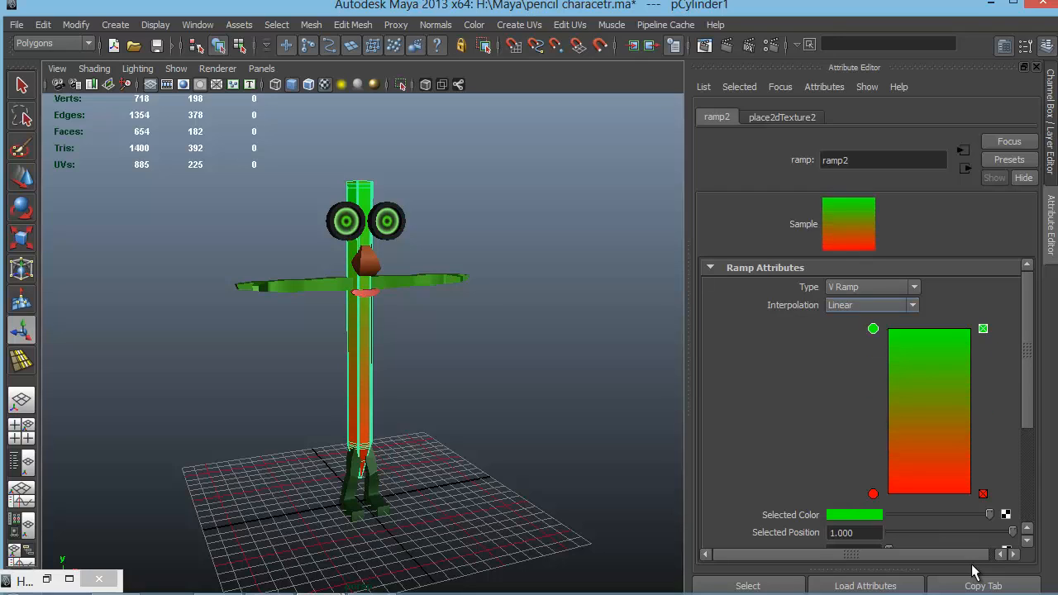
Recolor the ramp's uppermost marker dark green, add orange and dark red markers below it, and set the interpolation to None
click(854, 514)
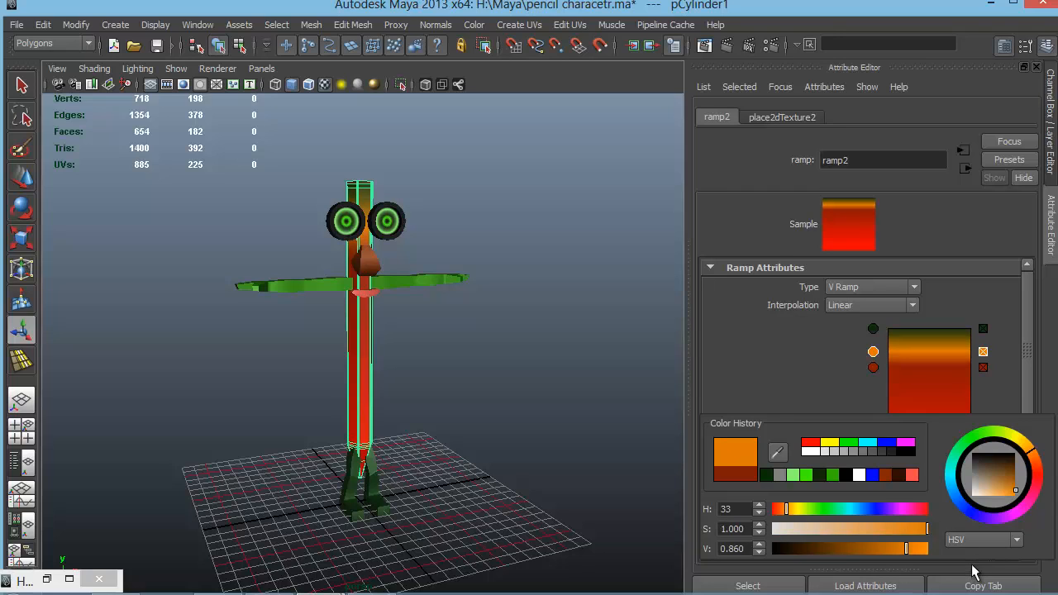
click(871, 305)
key(Return)
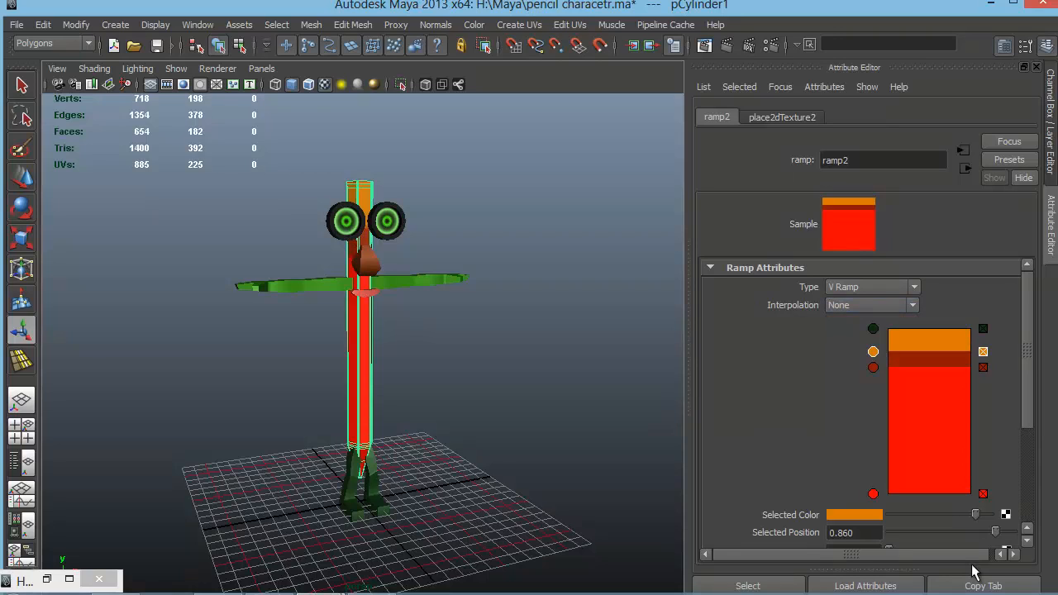
Move the dark green marker to position 0.925 and recolor the dark red marker at 0.785 to green with hue 105 and value 0.545
drag(873, 367, 873, 341)
click(873, 328)
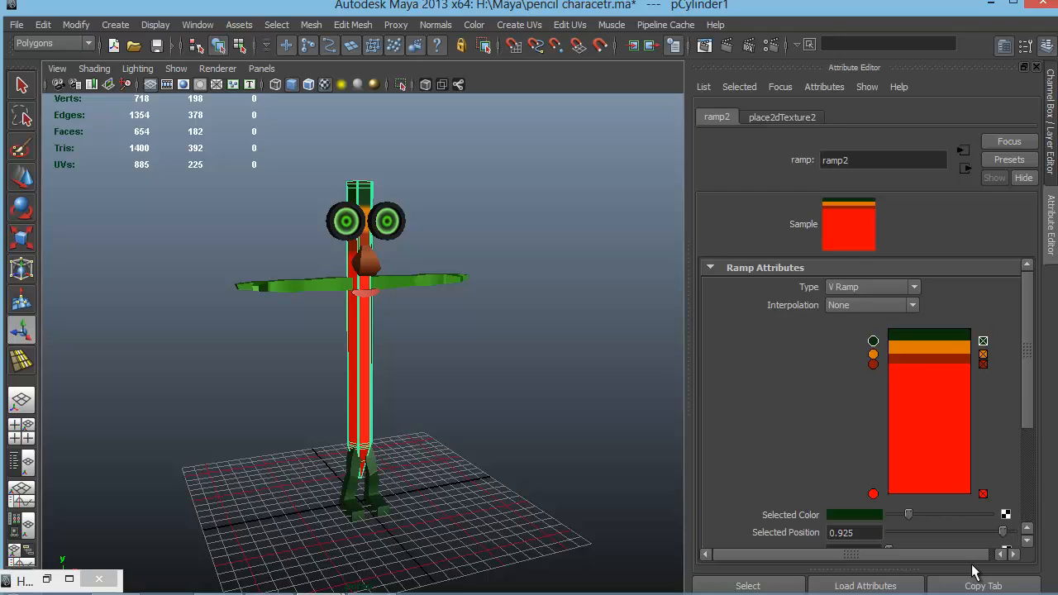
click(873, 364)
click(854, 515)
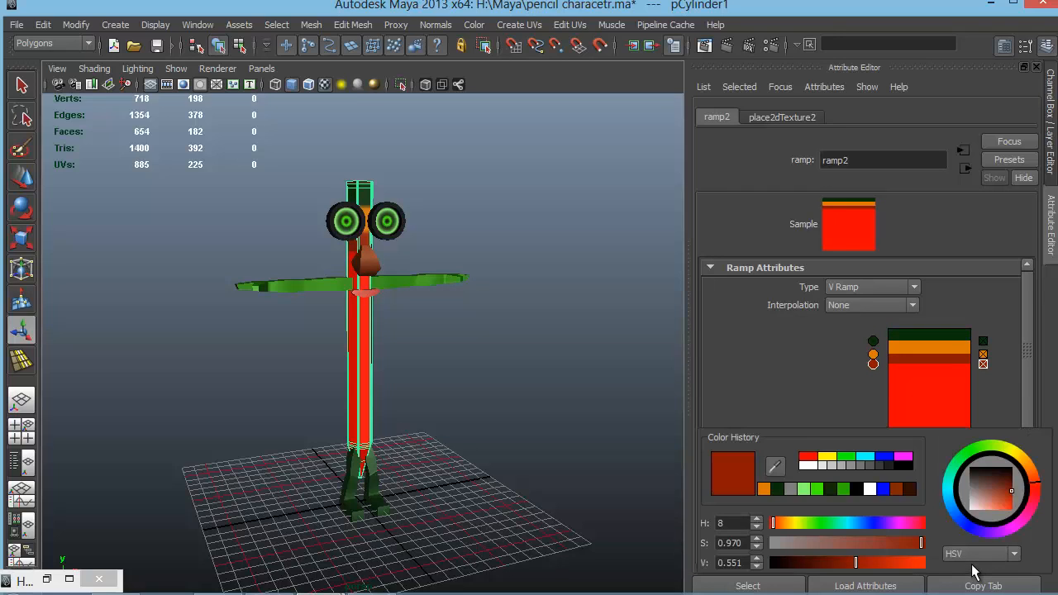
click(817, 489)
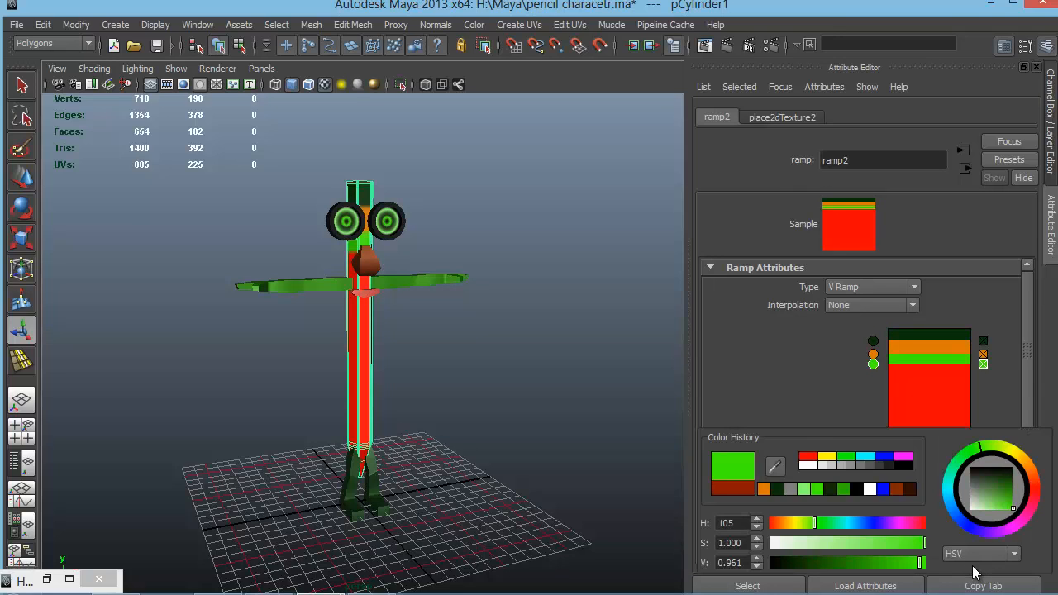
drag(920, 562, 854, 563)
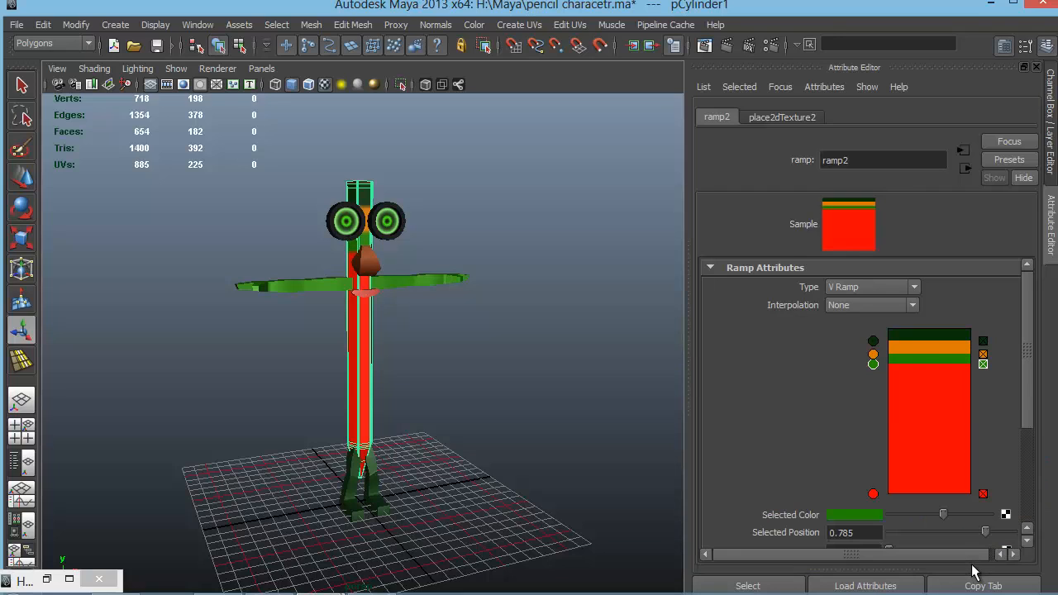
Replace the red marker at the ramp's base with a new green one at position 0.000, moving the existing green marker just above it
click(872, 494)
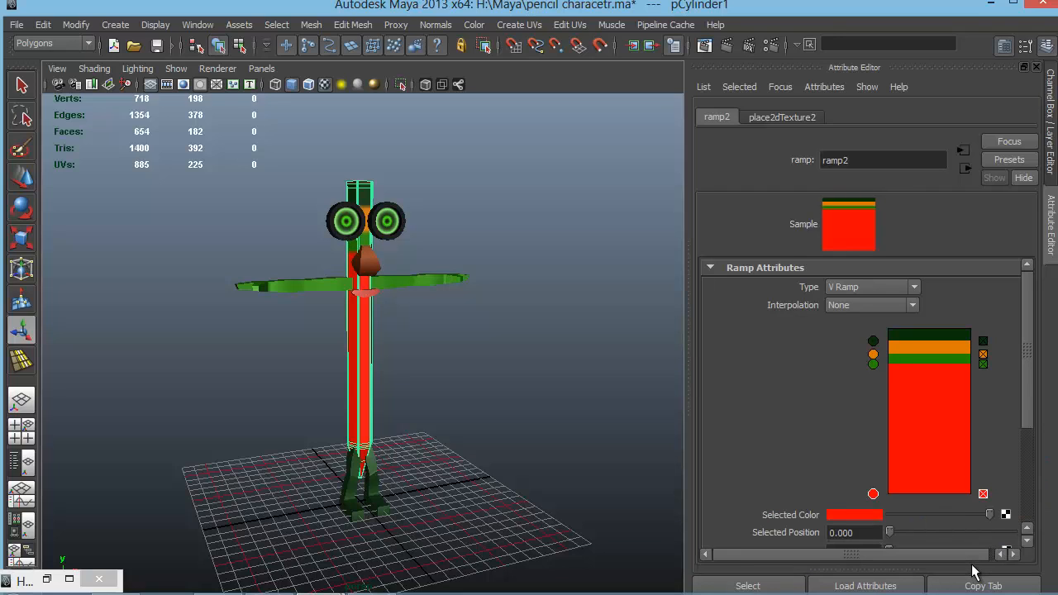
click(982, 494)
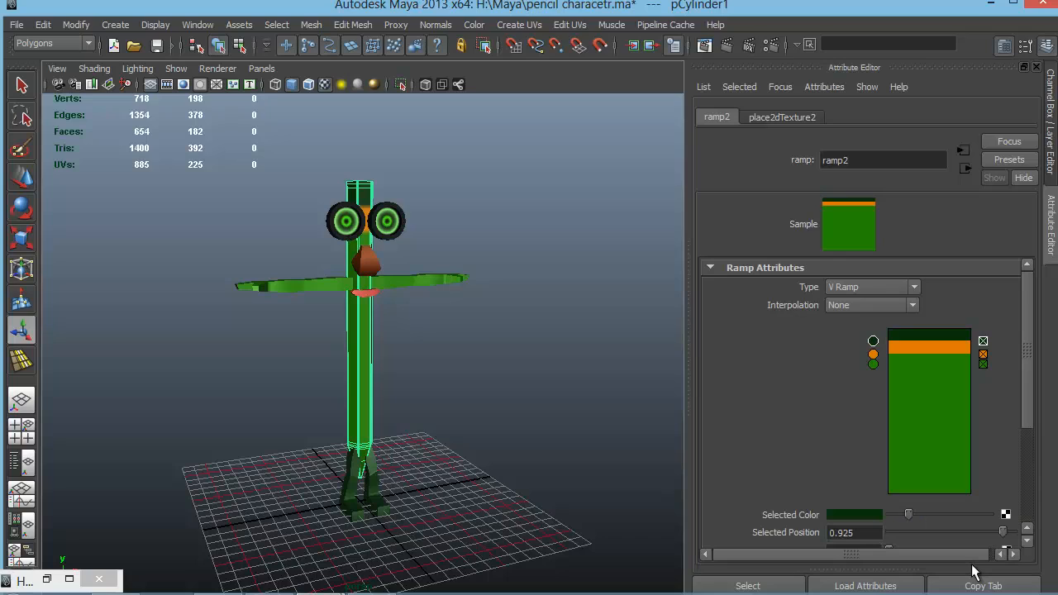
drag(873, 364, 873, 494)
click(929, 488)
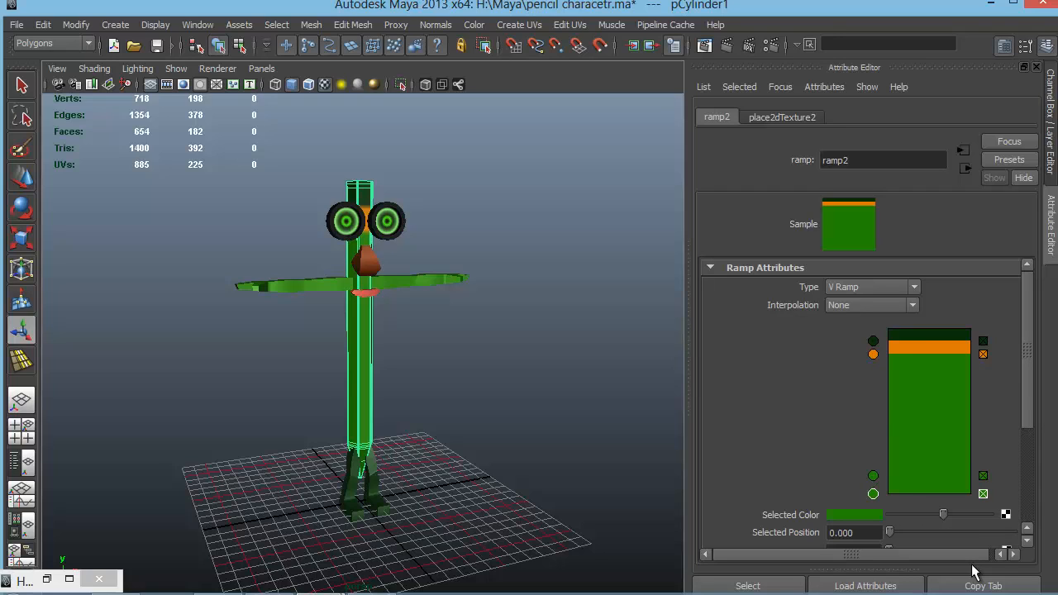
Recolor the ramp marker at position 0.000 to a light peach orange for the pencil's sharpened wood
click(854, 514)
click(865, 514)
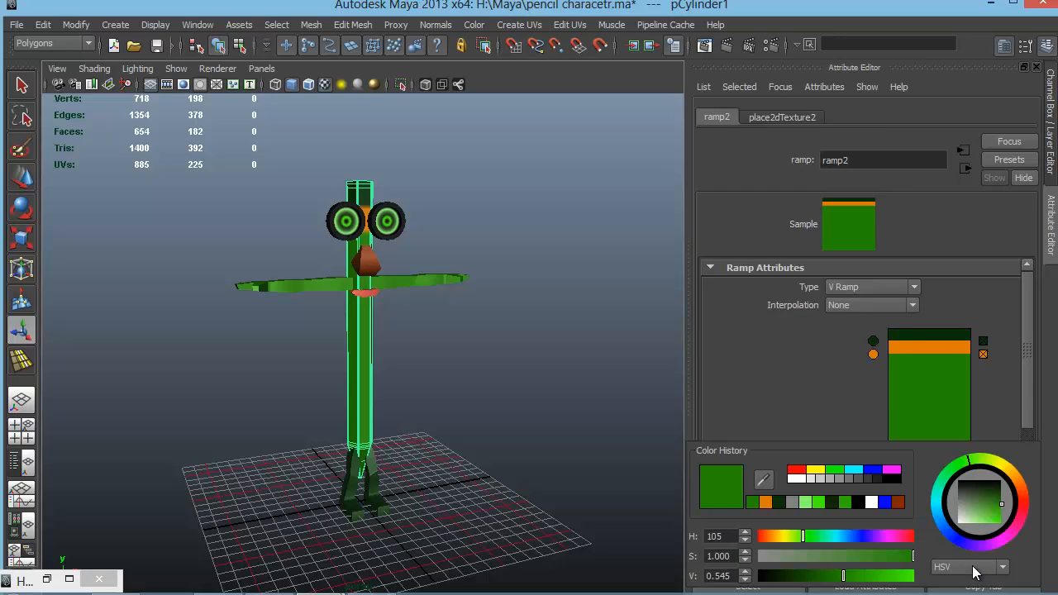
drag(803, 535, 777, 536)
drag(1001, 504, 980, 507)
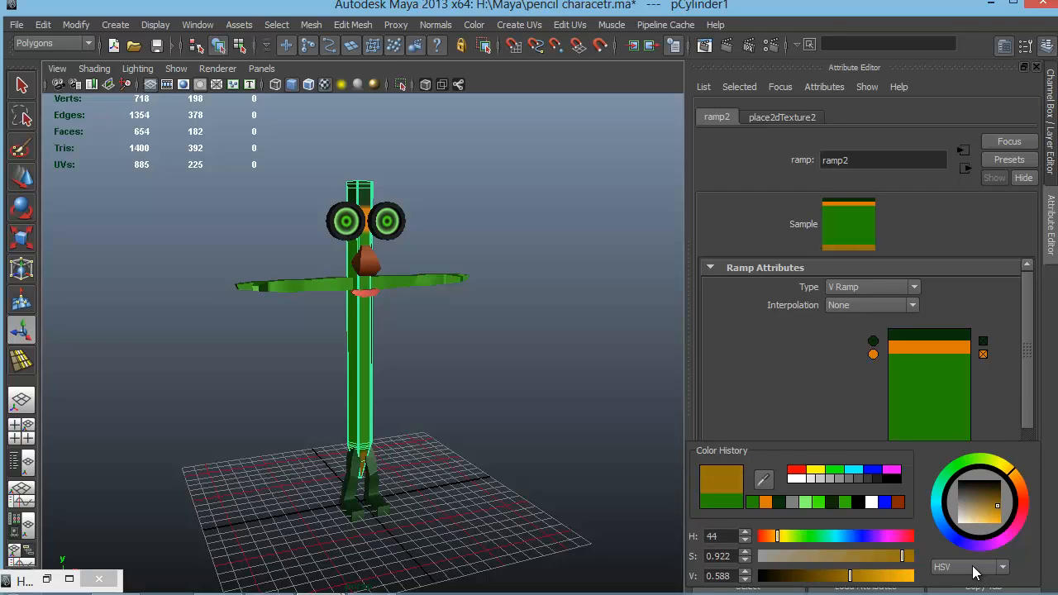
drag(777, 536, 770, 535)
drag(980, 507, 983, 519)
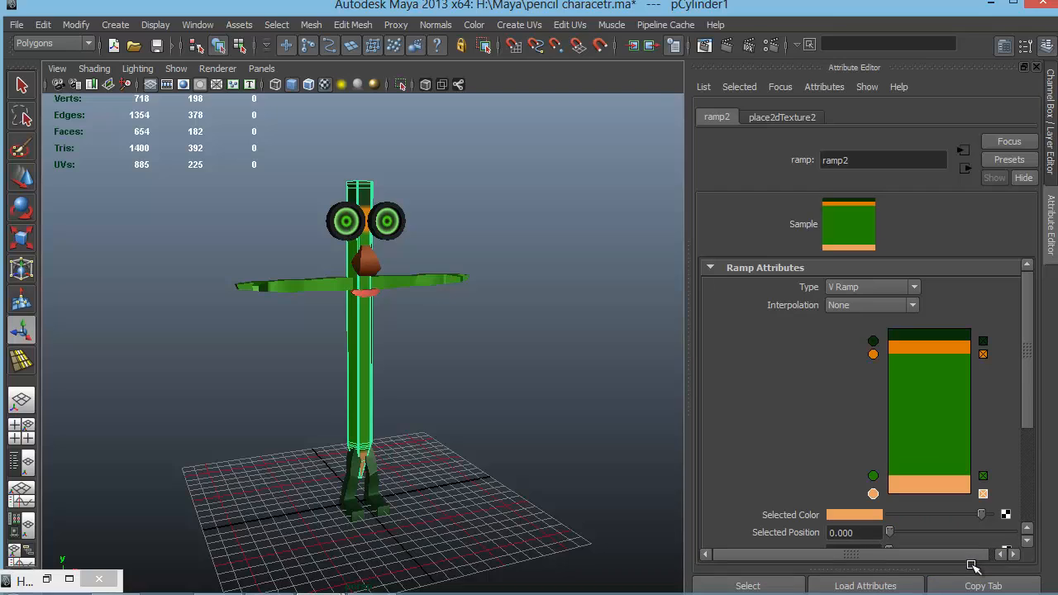
Raise the lower green marker to position 0.120 so the peach band lines up with the pencil's sharpened end
alt+drag(397, 355, 330, 335)
alt+middle_drag(361, 343, 422, 227)
scroll(362, 343, up, 7)
mouse_move(364, 347)
alt+mouse_down()
mouse_move(430, 343)
mouse_move(397, 339)
alt+mouse_up()
alt+middle_drag(397, 339, 339, 312)
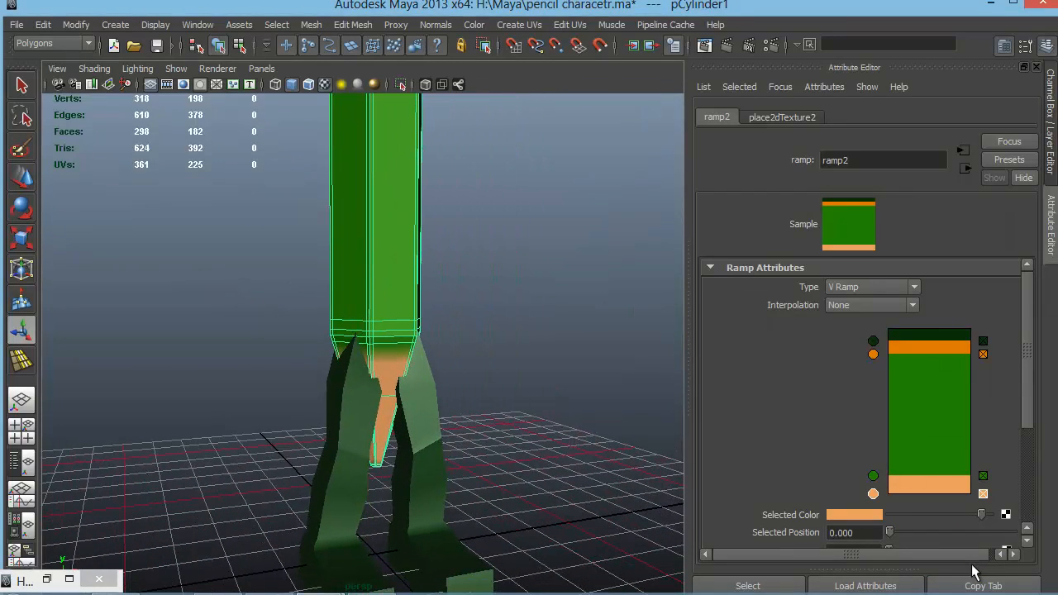
drag(873, 476, 873, 474)
alt+right_drag(389, 356, 347, 356)
alt+drag(388, 356, 318, 357)
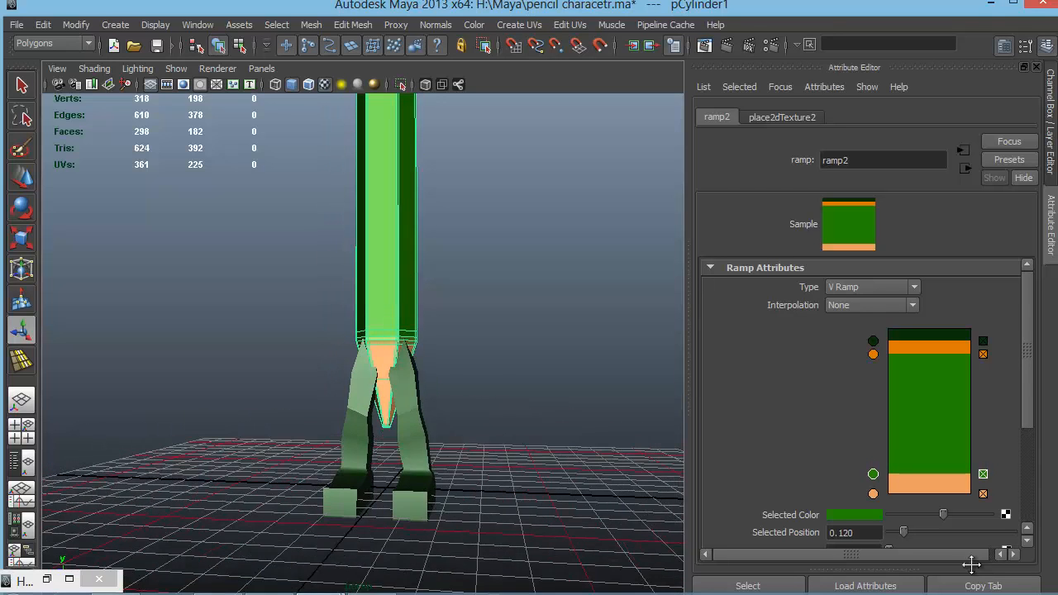
Add a black marker at position 0.000 for the pencil lead and raise the peach marker slightly above it
alt+middle_drag(386, 388, 371, 346)
drag(873, 493, 873, 493)
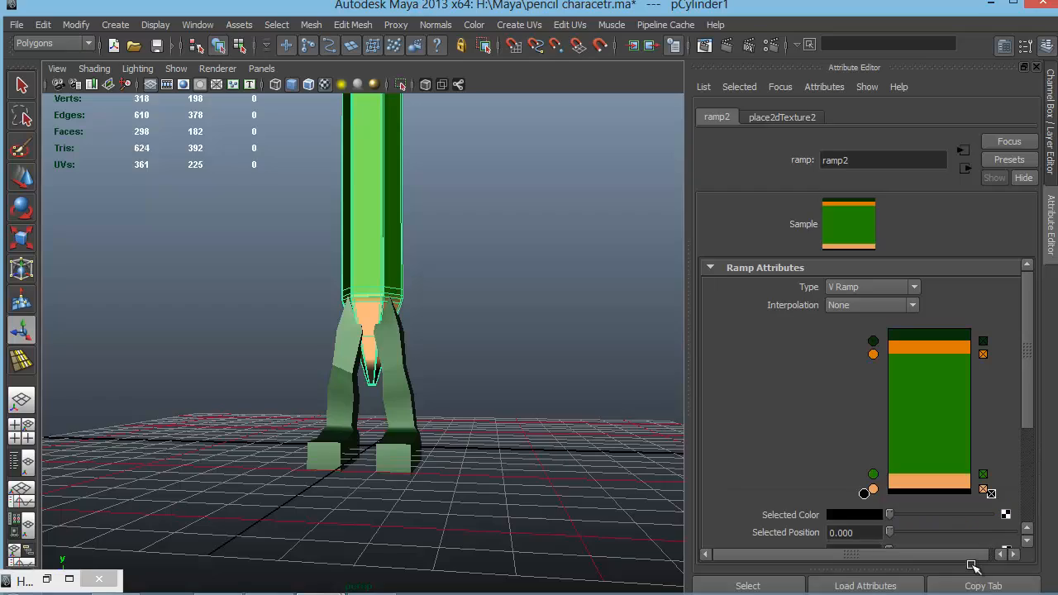
alt+drag(971, 567, 972, 565)
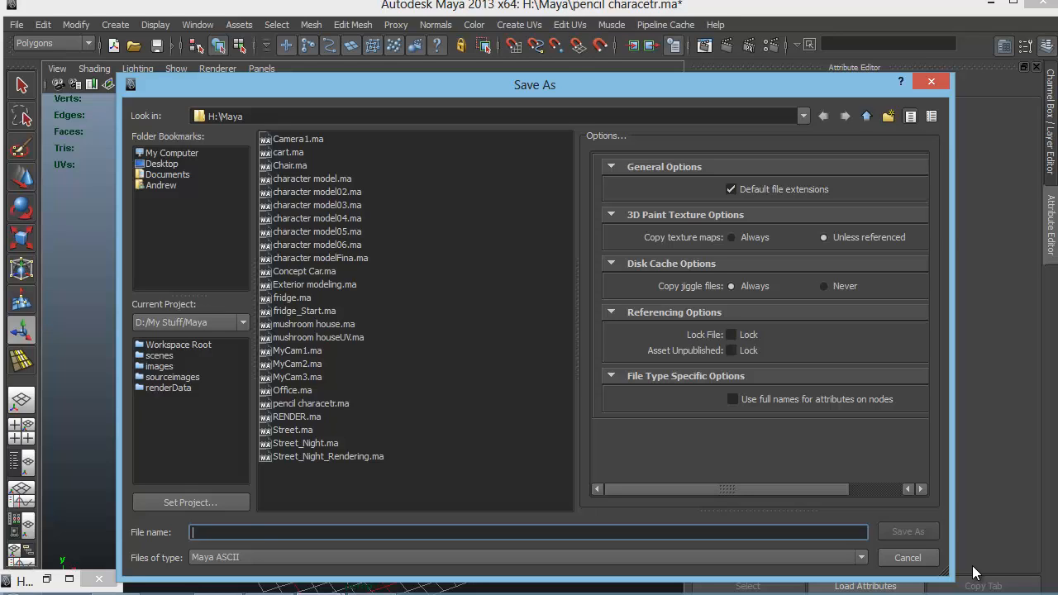
Save the scene in H:\Maya under the new name "pencil characetr UV.ma"
click(254, 532)
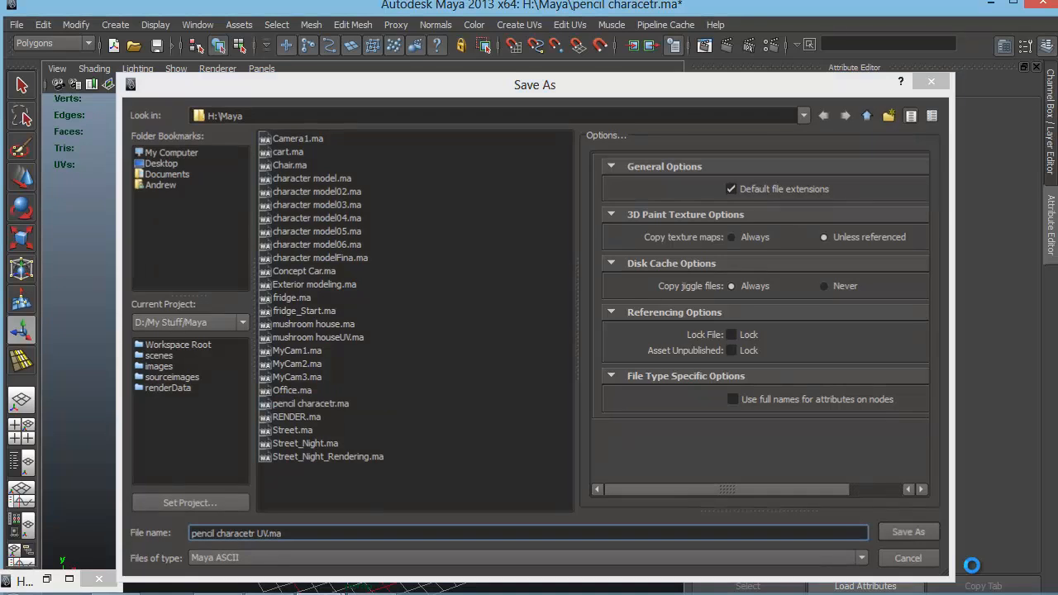
key(Return)
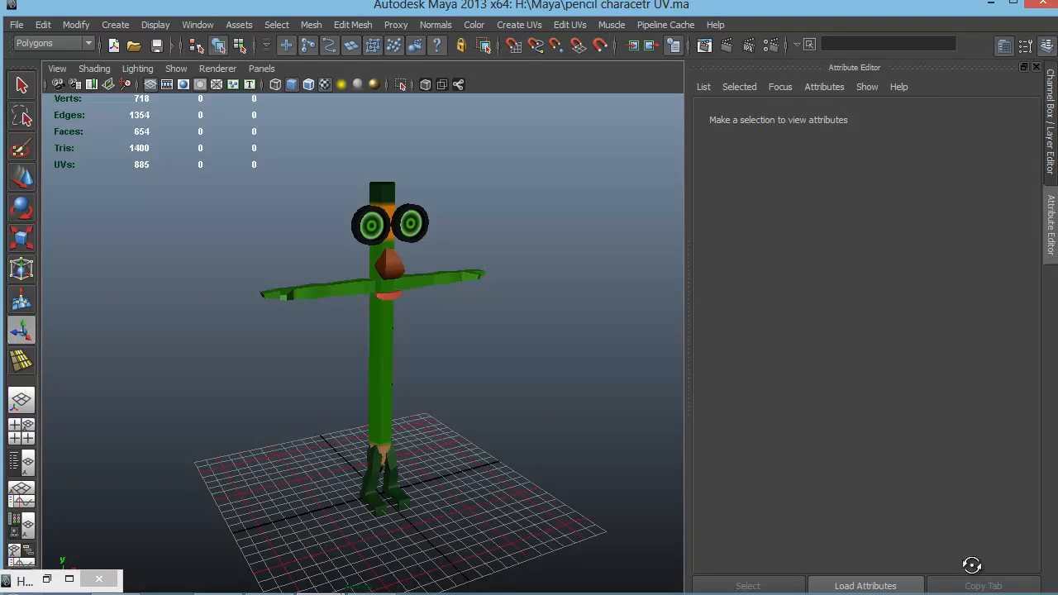
Smooth the meshes of all the pencil character's parts and inspect the smoothed model from the front
alt+drag(363, 331, 382, 352)
drag(256, 178, 569, 542)
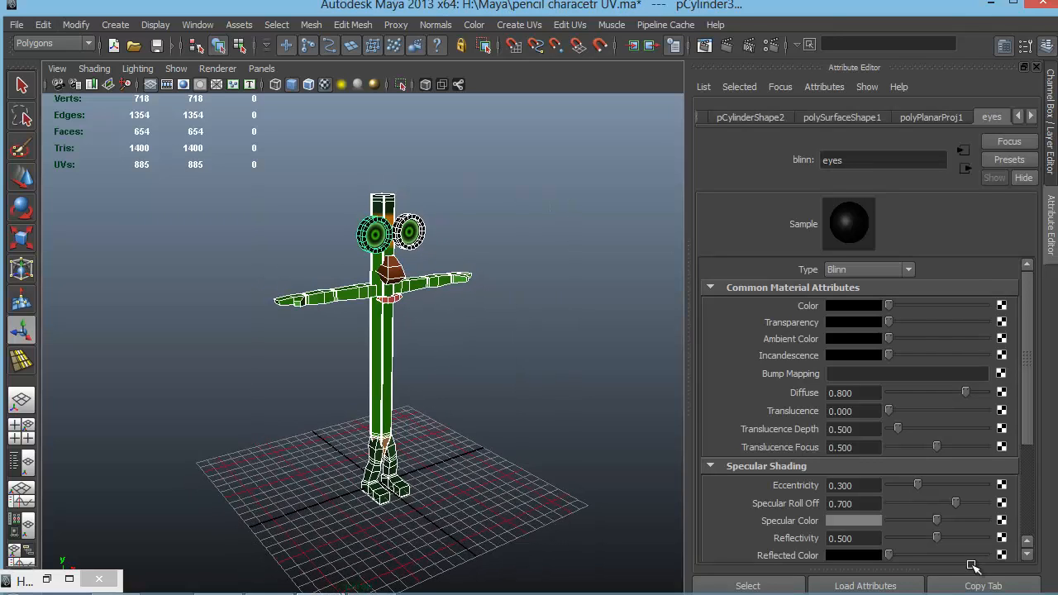
click(311, 24)
click(332, 112)
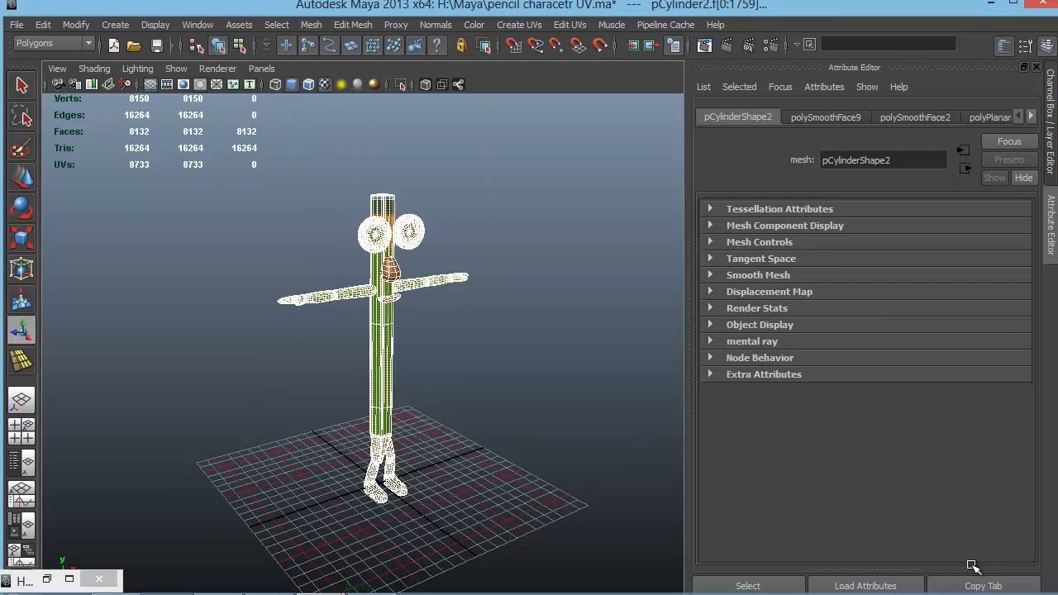
click(529, 331)
alt+drag(496, 331, 545, 310)
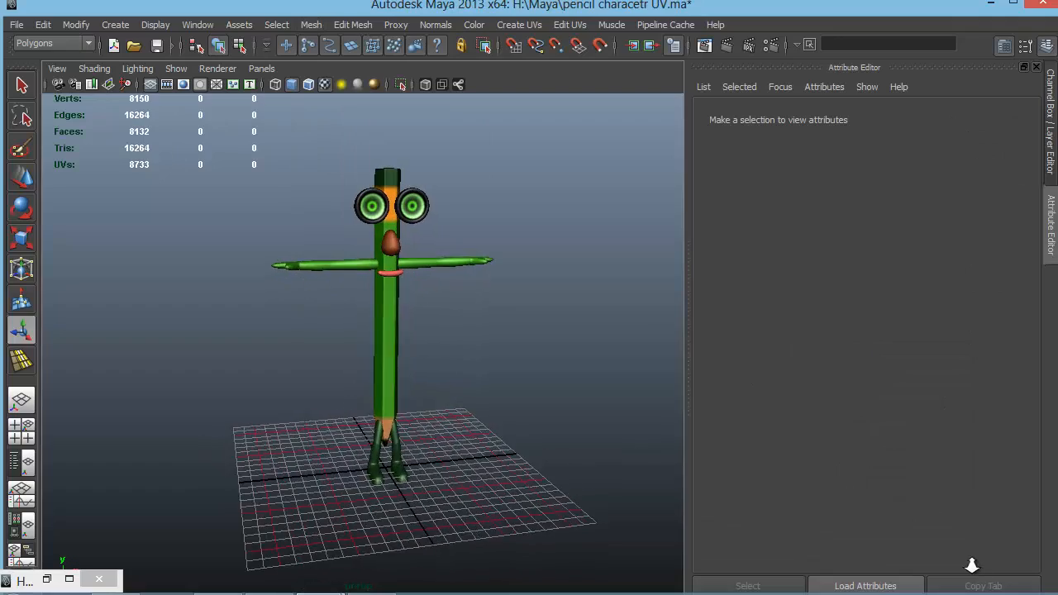